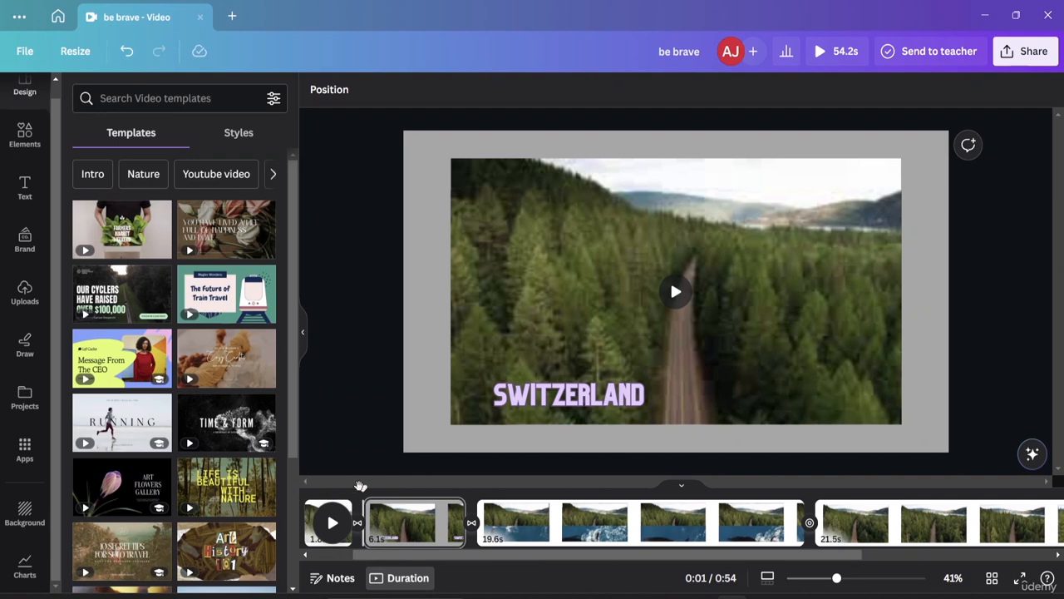
Step: Play the video from the start of the timeline and pause it on the second page
left_click(362, 488)
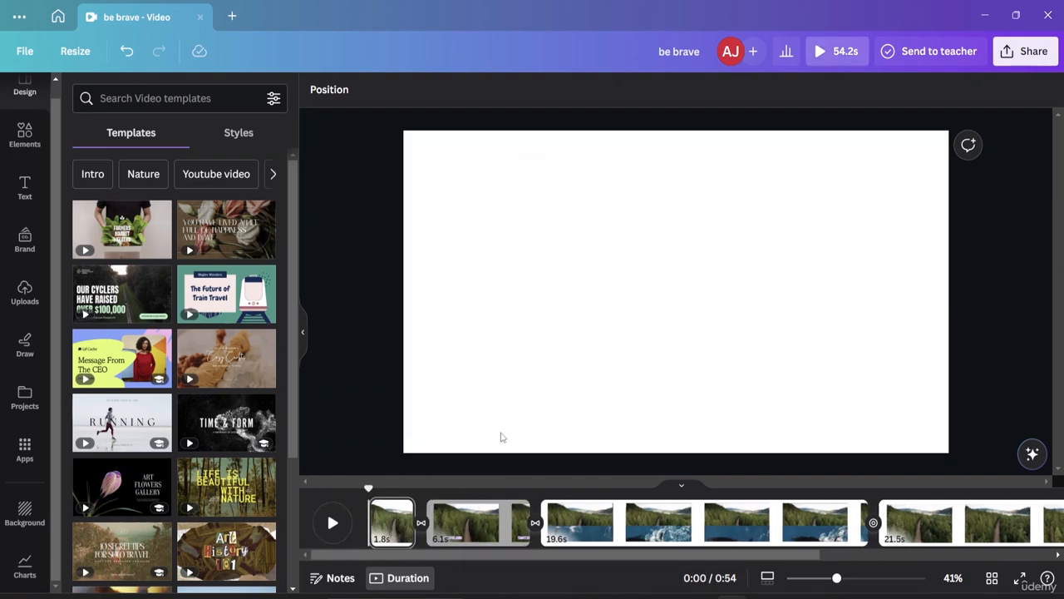
left_click(332, 524)
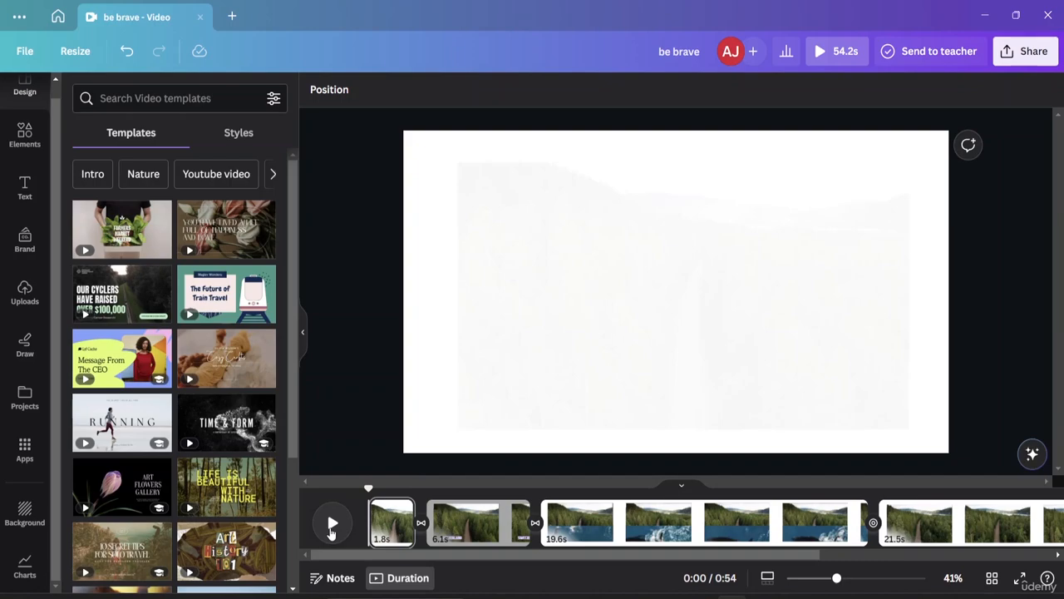
left_click(331, 525)
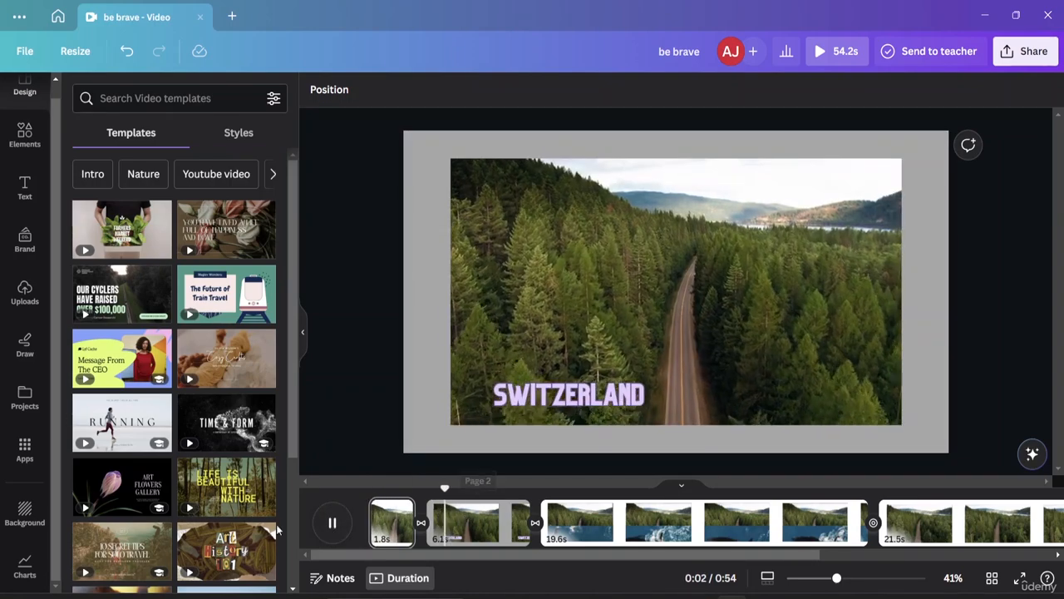
left_click(332, 523)
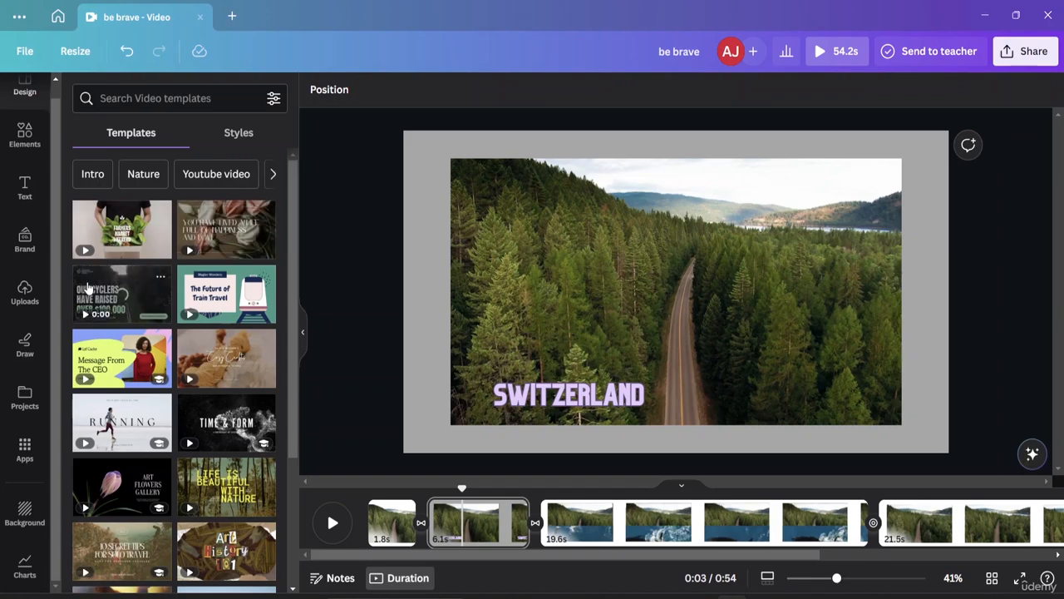
Step: Look up the suggested Circle search in the elements library and narrow the results to audio
left_click(24, 144)
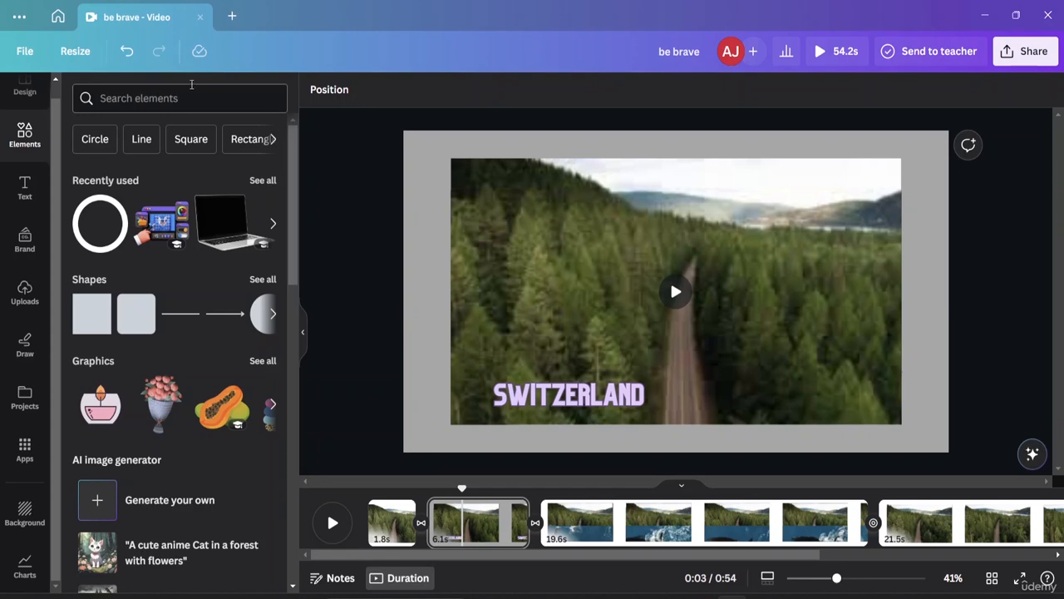
left_click(272, 140)
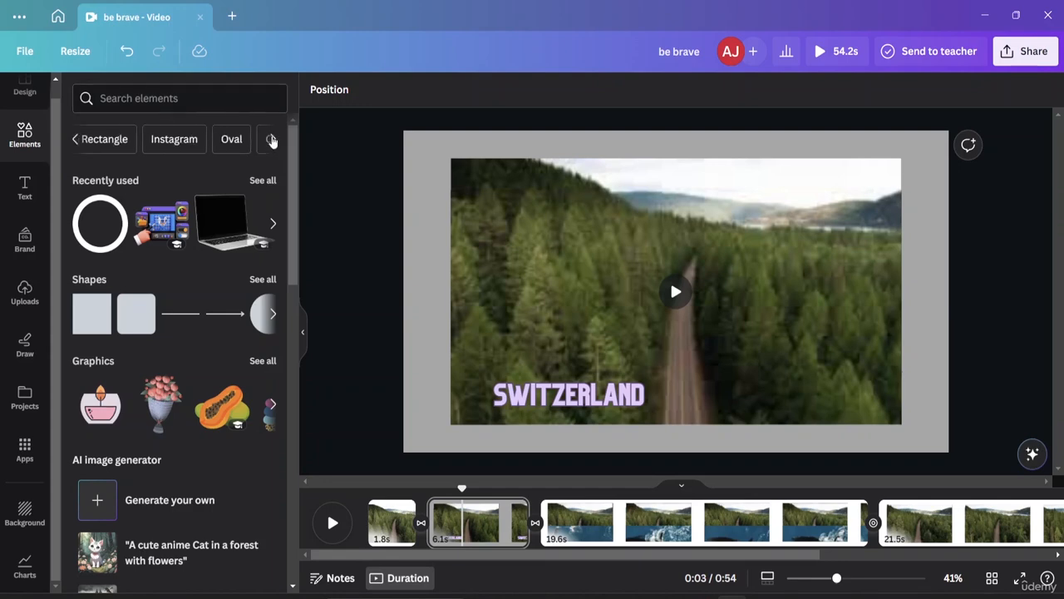
left_click(271, 140)
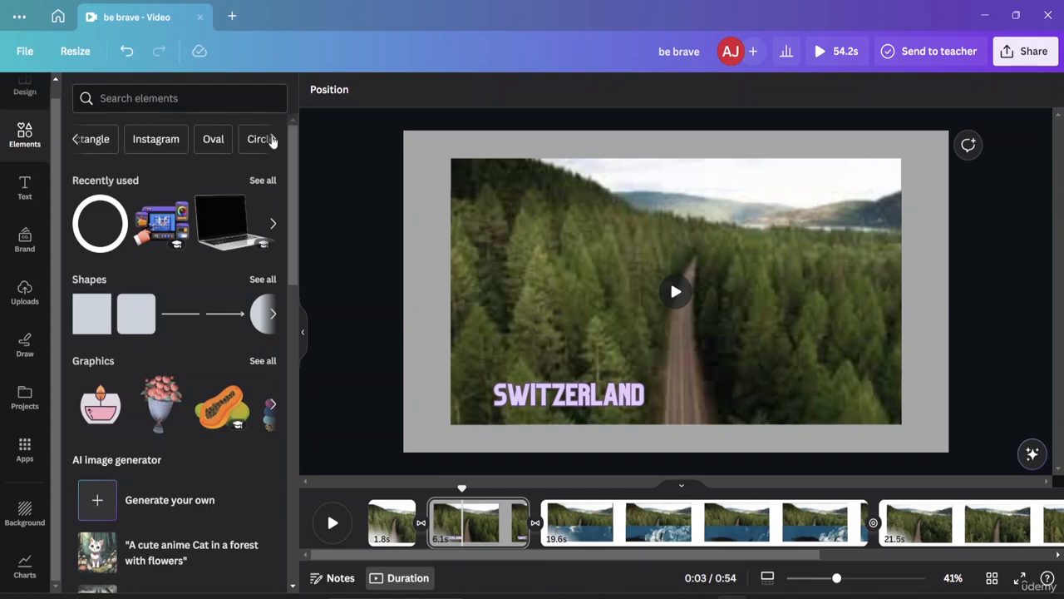
left_click(76, 141)
left_click(76, 141)
left_click(76, 141)
left_click(76, 141)
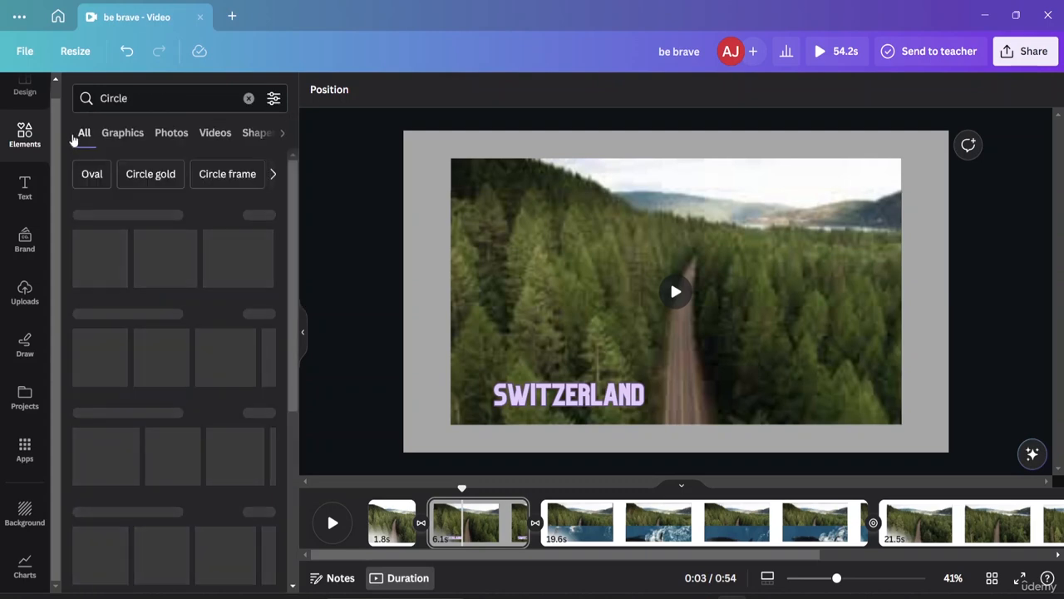
left_click(282, 137)
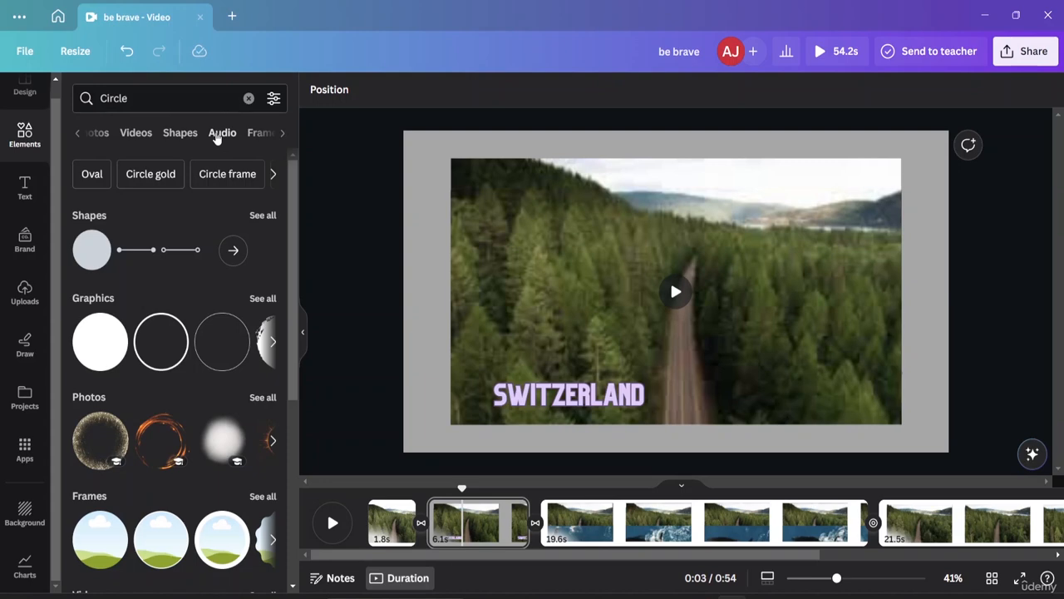
left_click(218, 135)
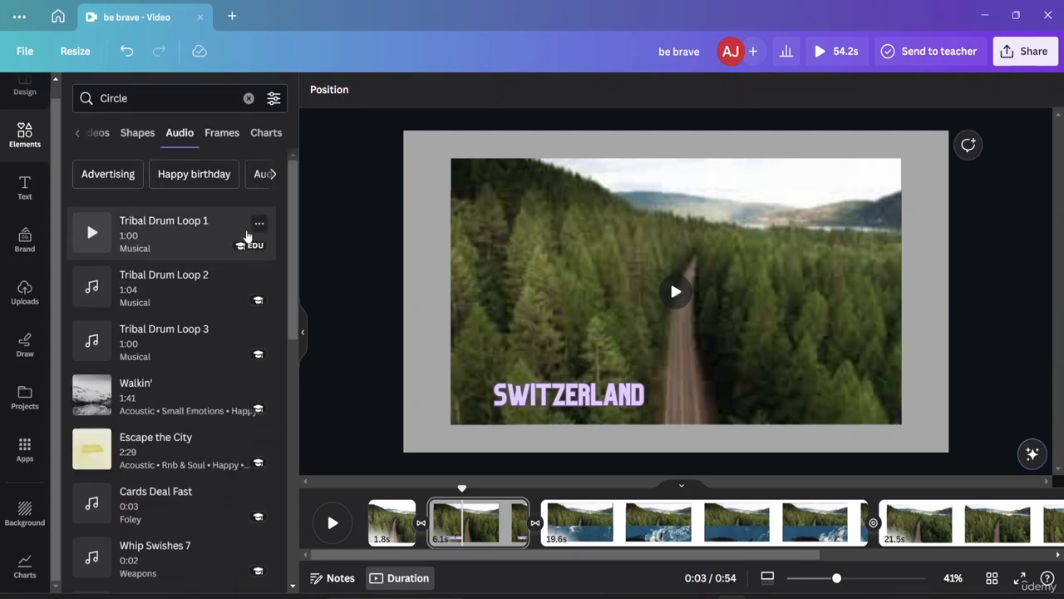
Step: Preview Tribal Drum Loop 1, add it to the timeline as an audio track and stop the preview
left_click(259, 222)
left_click(90, 233)
left_click(174, 243)
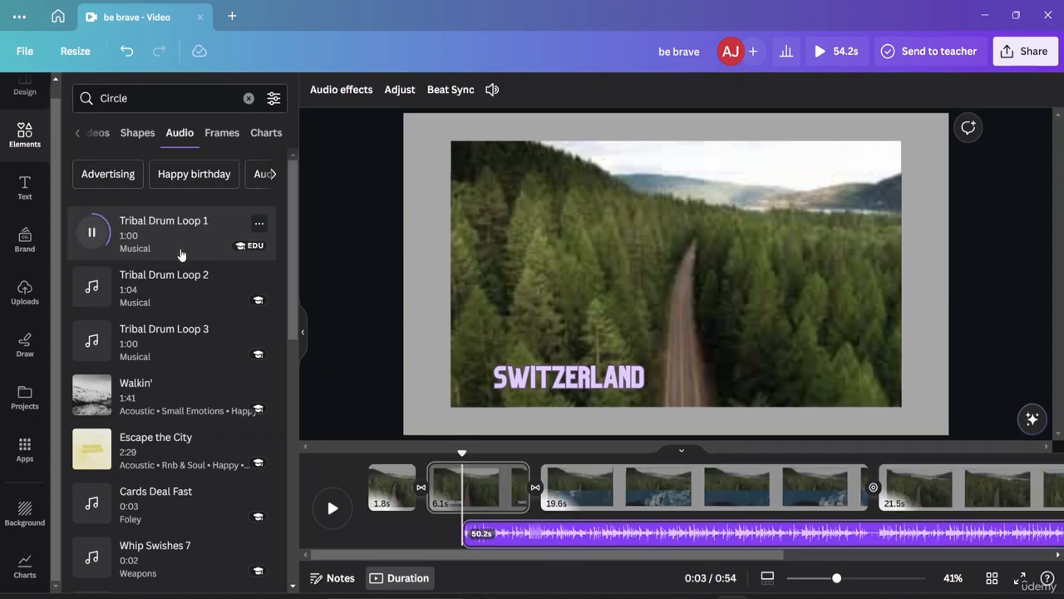
left_click(90, 235)
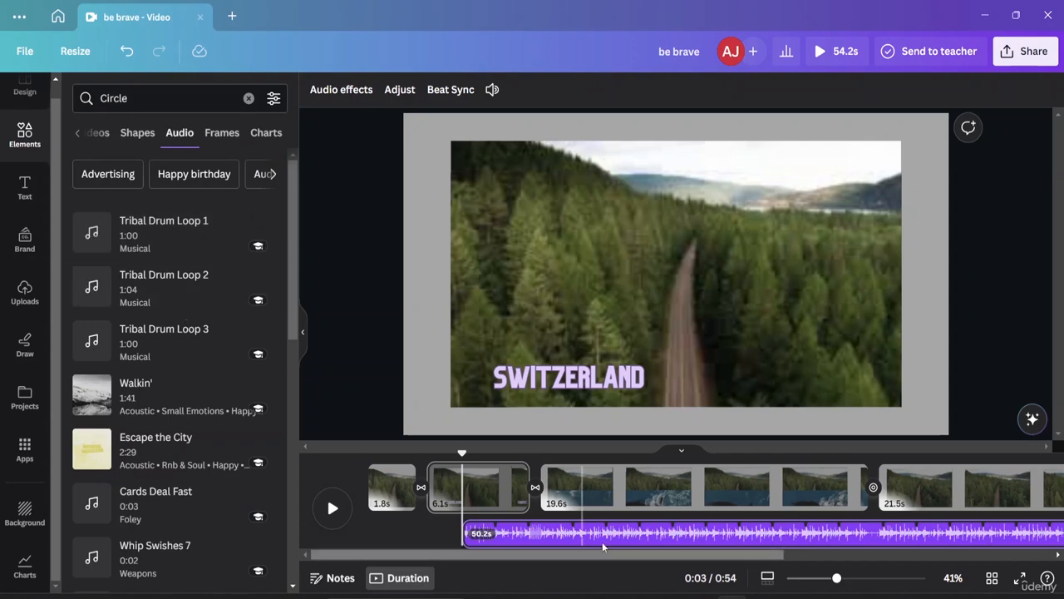
Step: Move the audio track to the start of the timeline and extend it to 54.2 s
left_click_drag(568, 538, 474, 535)
left_click_drag(394, 529, 383, 530)
left_click(447, 495)
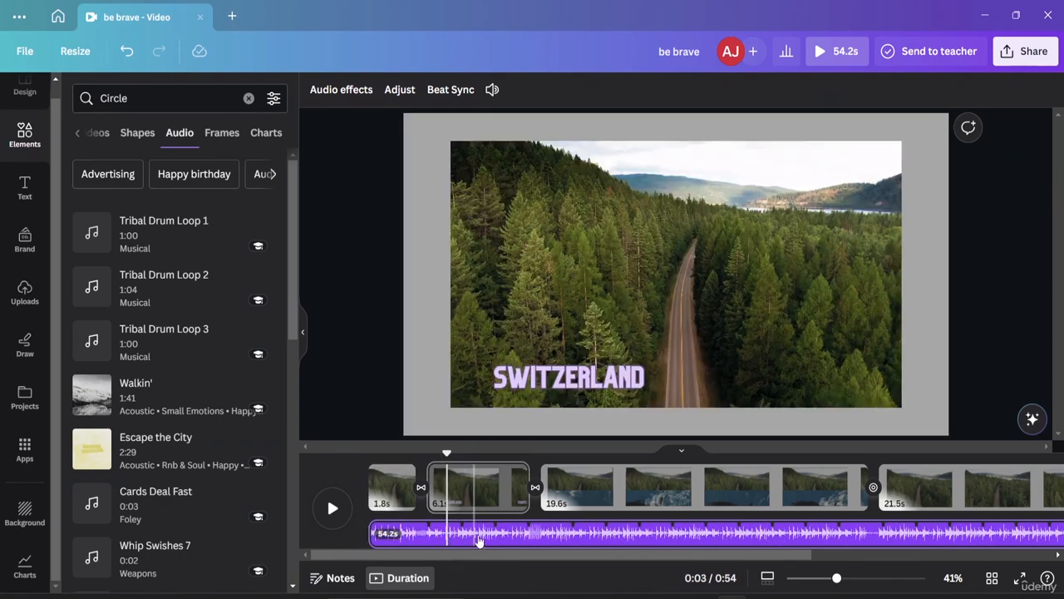
Step: Split the audio track at 0:16, within the 19.6 s page
left_click(589, 542)
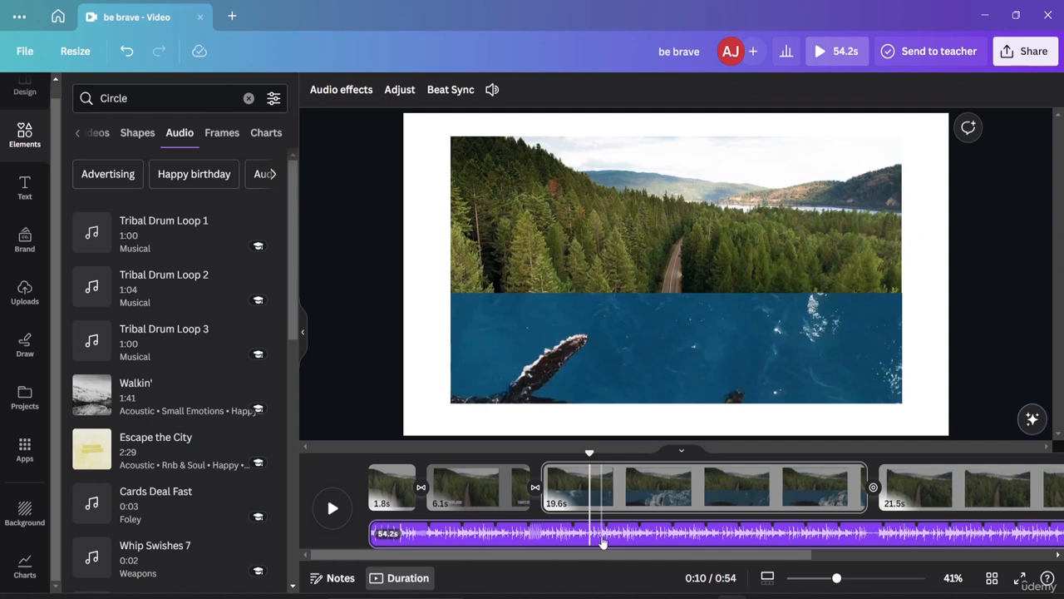
left_click(616, 537)
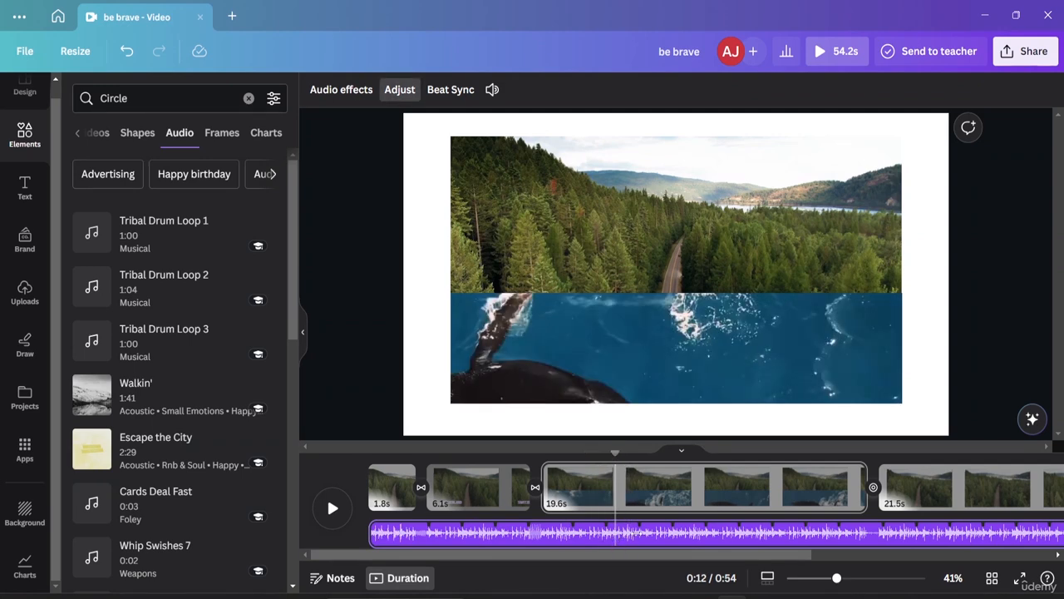
left_click_drag(637, 535, 703, 539)
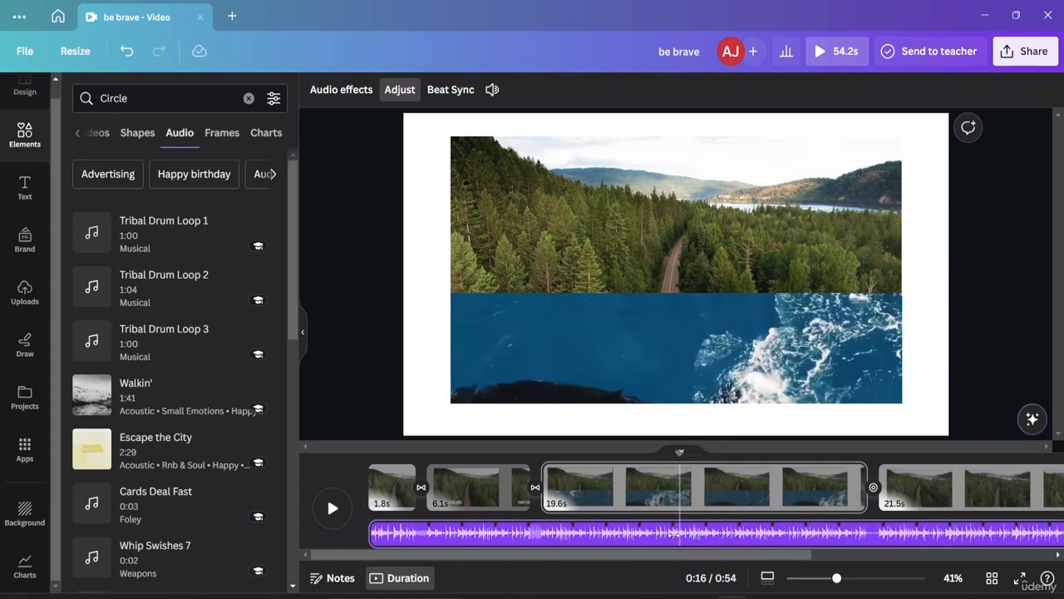
left_click(683, 536)
right_click(684, 534)
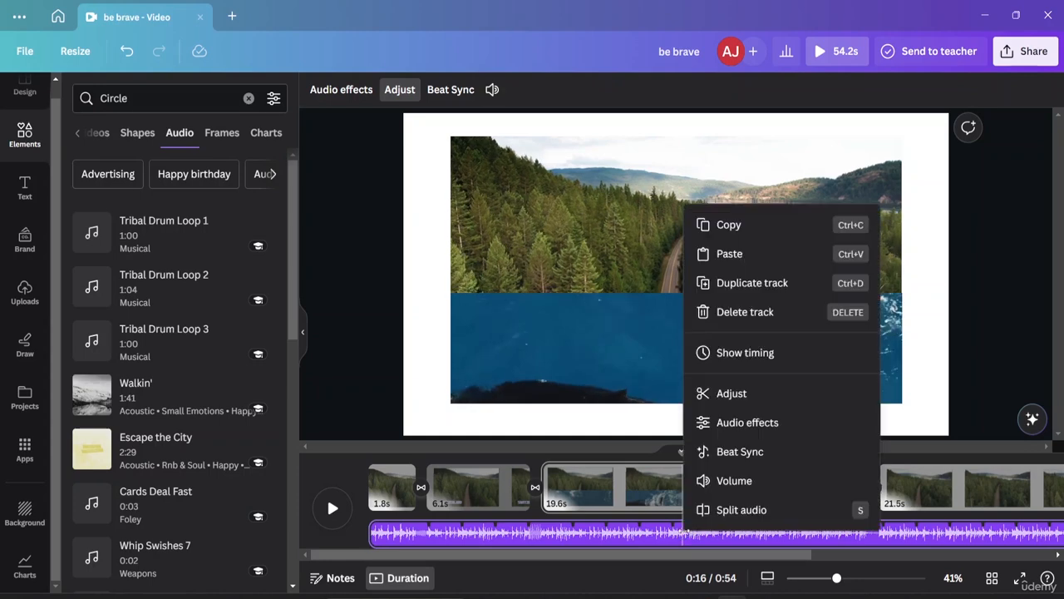
left_click(741, 511)
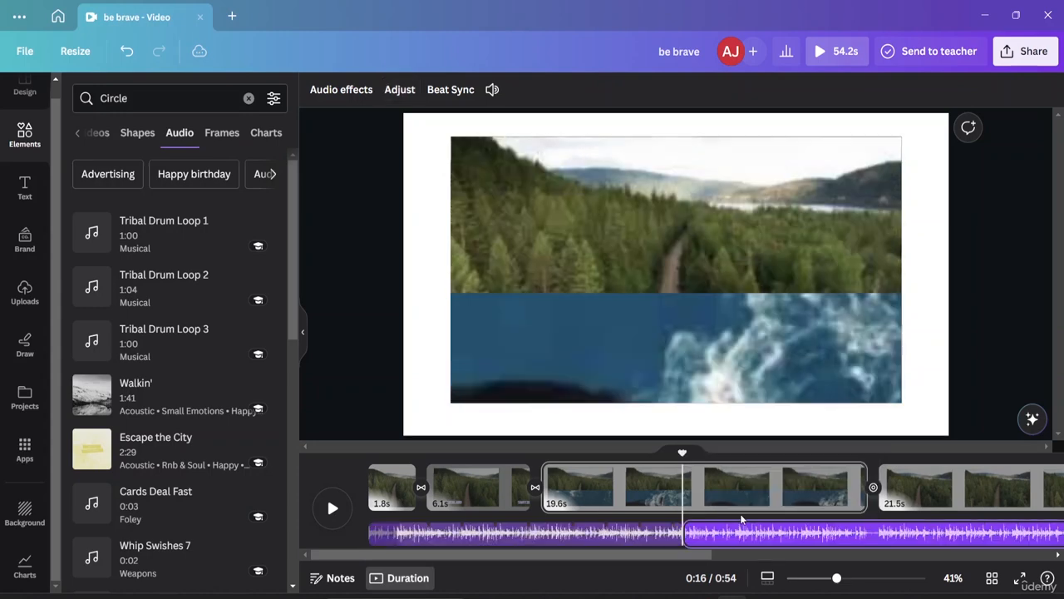
Step: Split the audio again at 0:27 near the end of the 19.6 s page and delete the middle segment
right_click(869, 534)
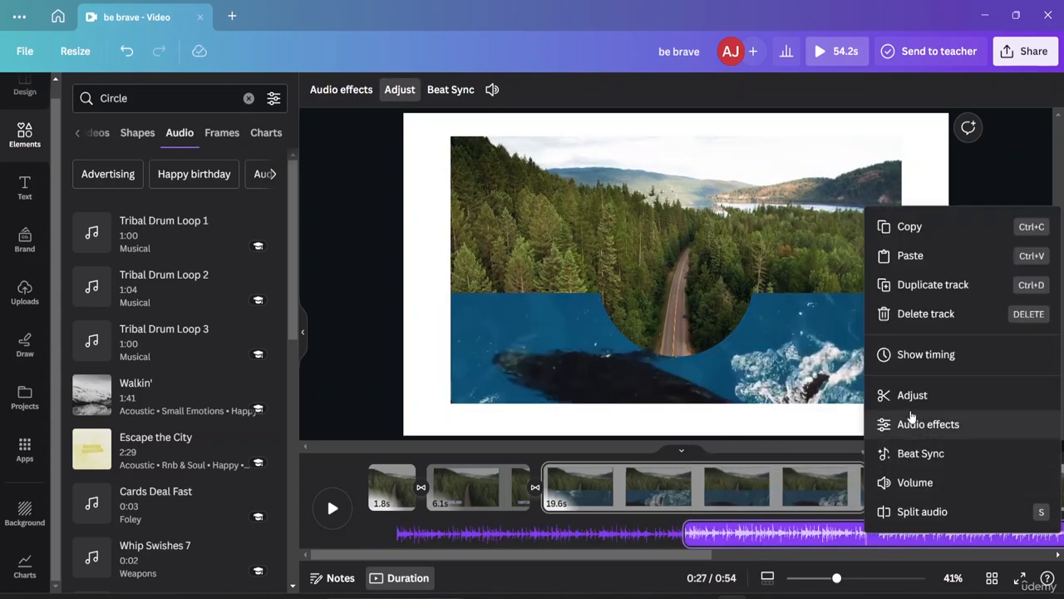
left_click(903, 511)
left_click(918, 490)
left_click(773, 534)
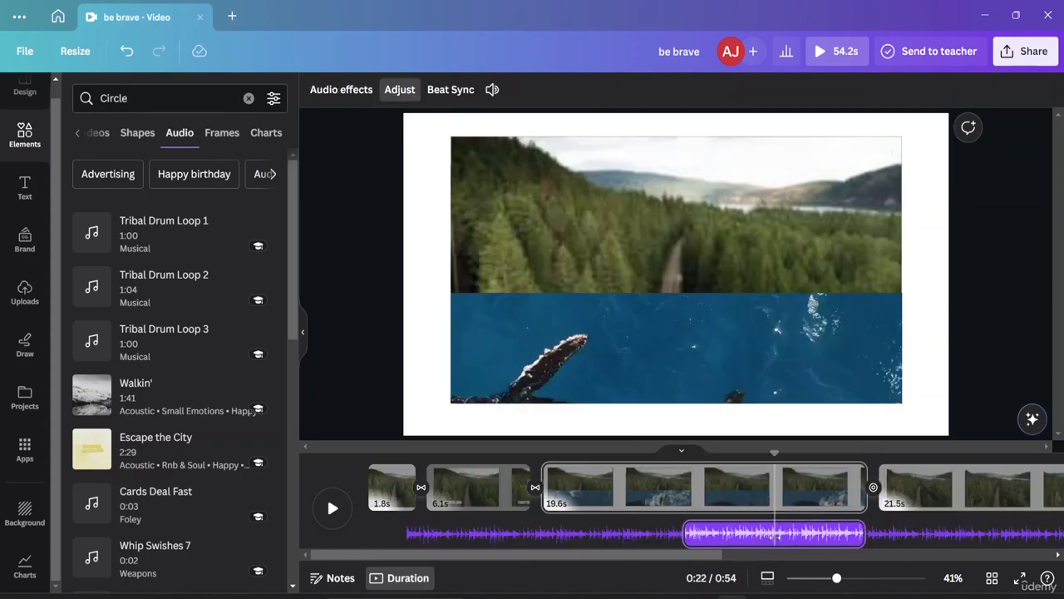
key("Delete")
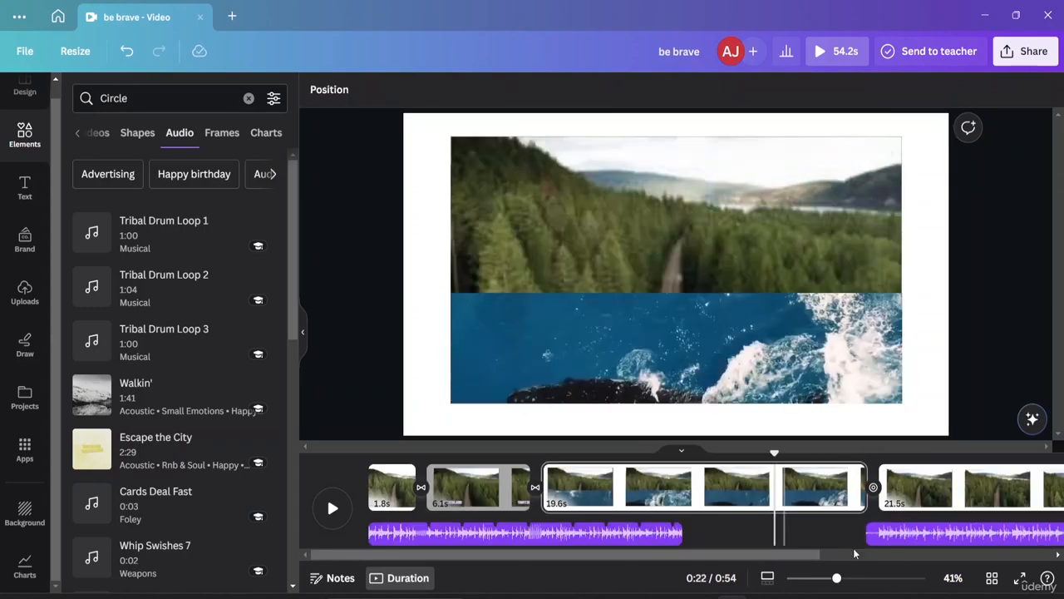
Step: Move the remaining last audio segment up against the first one and place both segments in the same row
left_click_drag(908, 534, 728, 532)
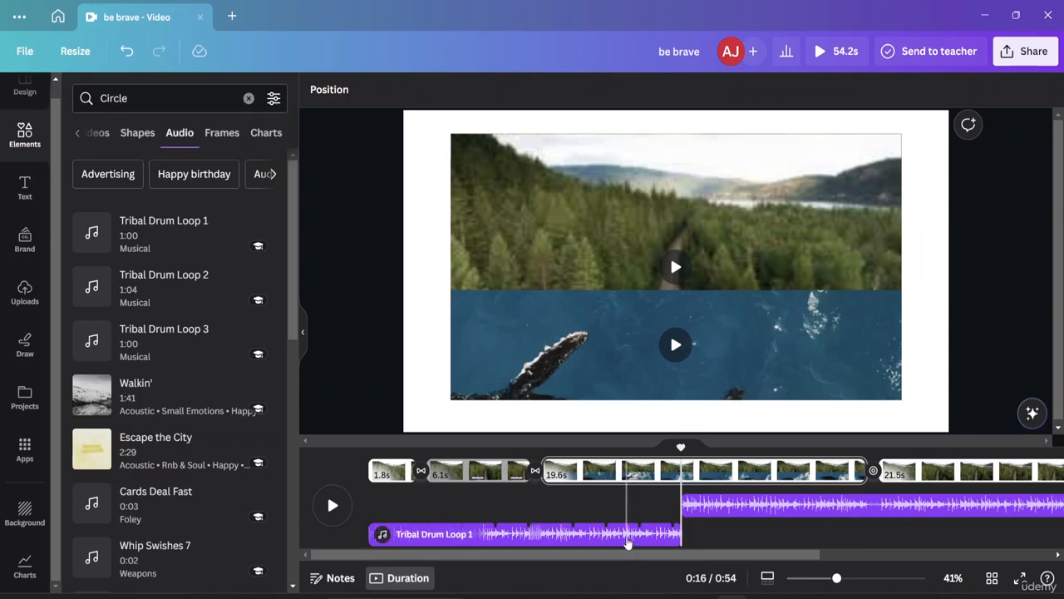
left_click_drag(629, 537, 622, 508)
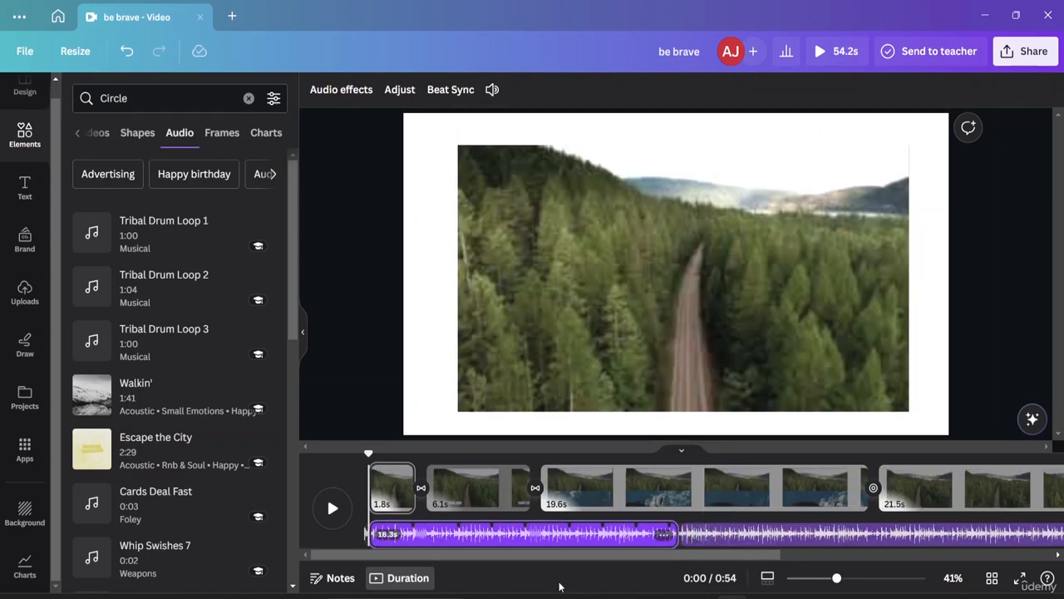
left_click(784, 330)
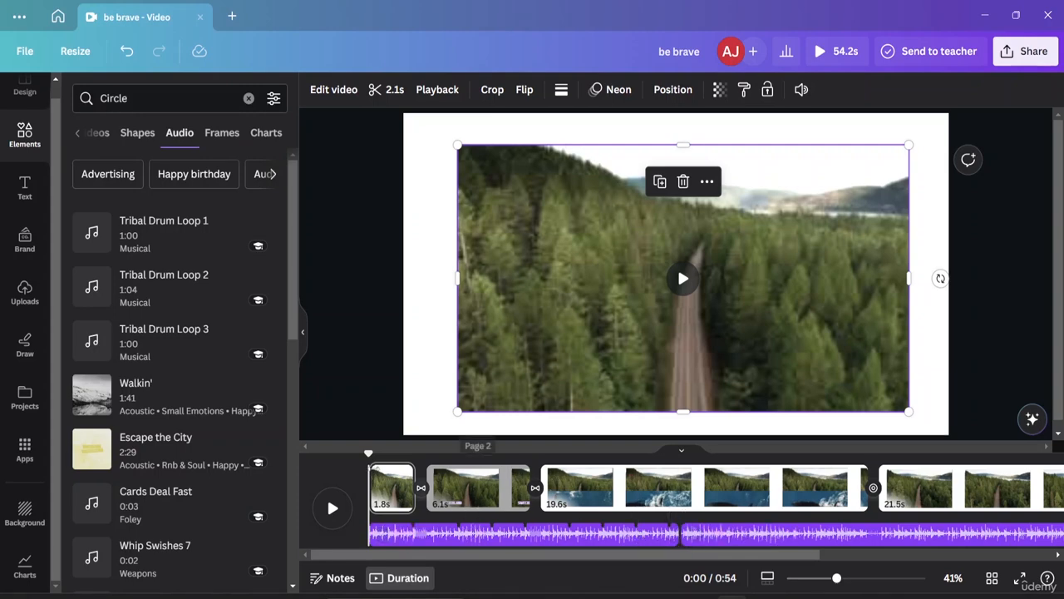
mouse_move(860, 366)
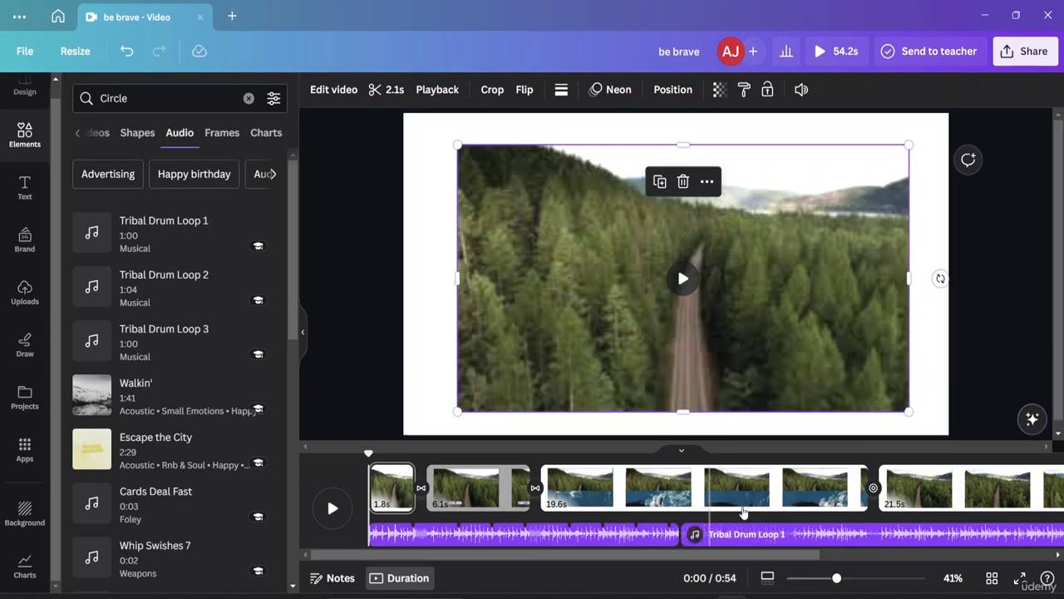
Step: Raise the second audio segment's volume to 164
right_click(695, 539)
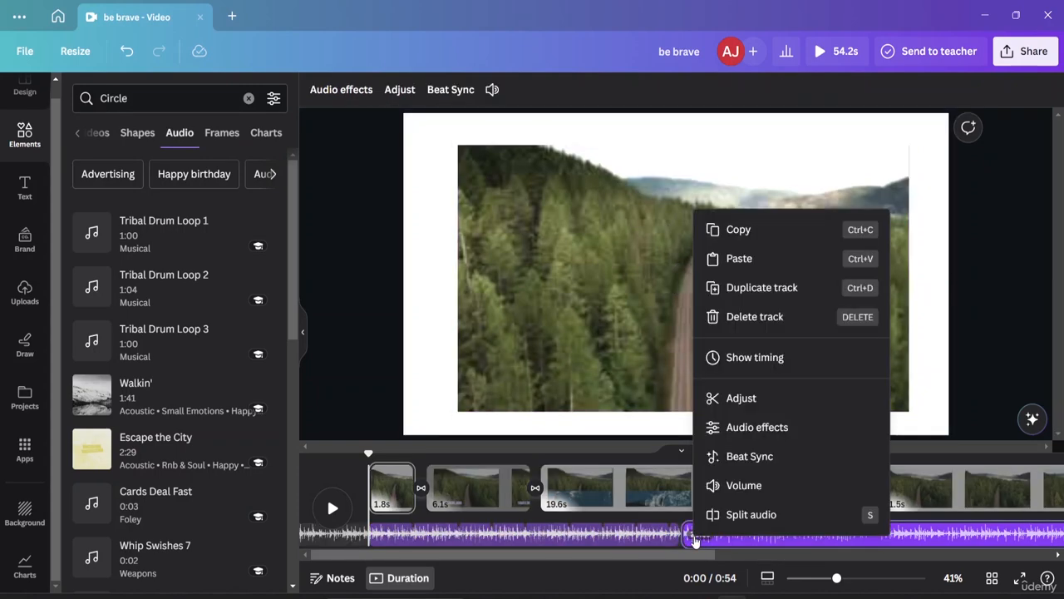
left_click(745, 489)
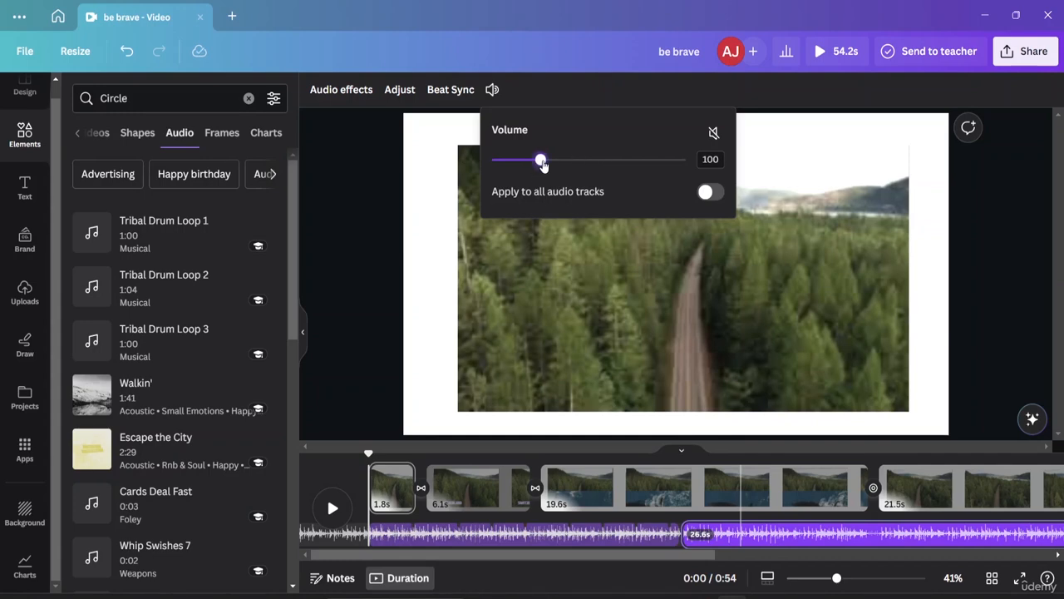
left_click_drag(542, 164, 571, 170)
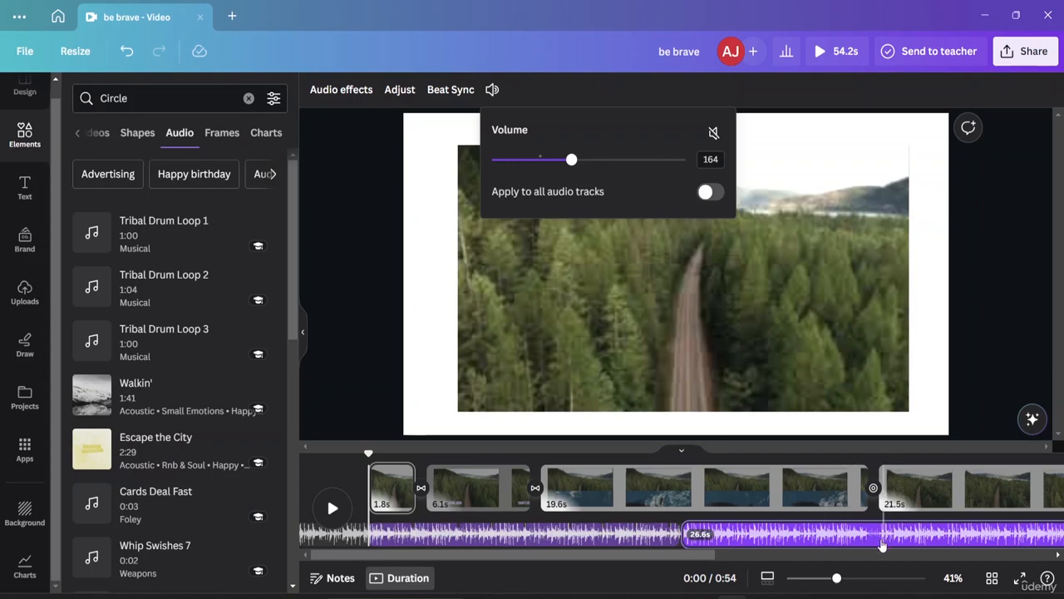
Step: Toggle mute on and off for the second audio segment and try applying its volume to all audio tracks
left_click(713, 135)
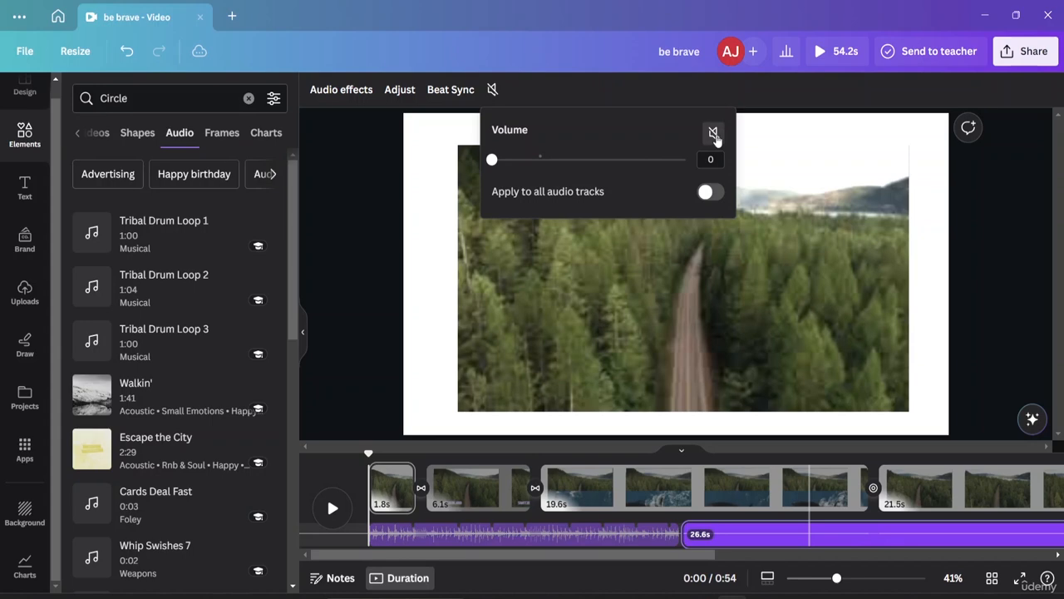
left_click(715, 136)
left_click(714, 192)
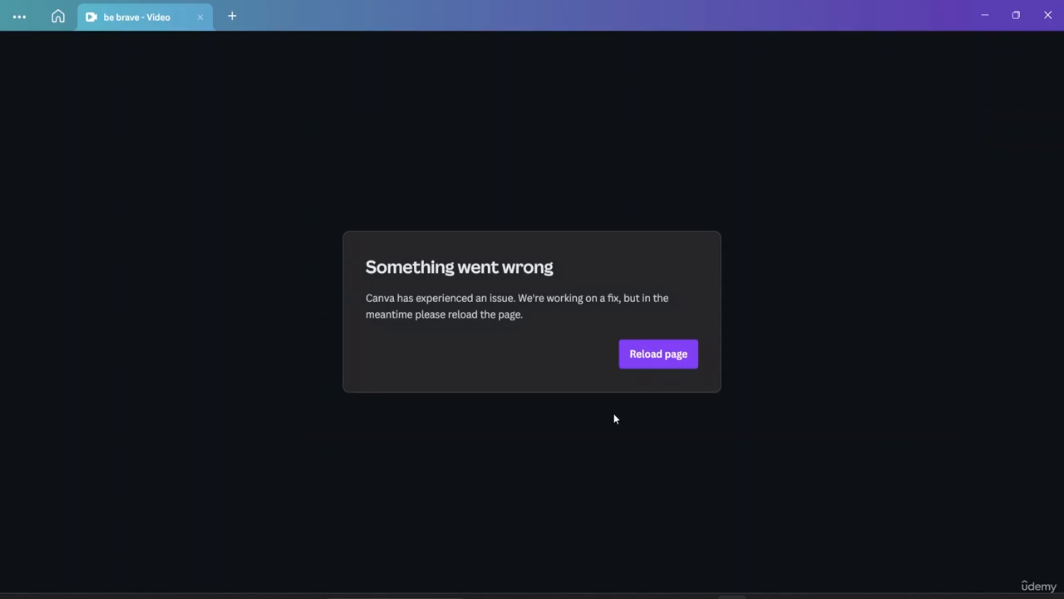
Step: Reload the design page, continuing past the warning about unsaved changes
left_click(643, 355)
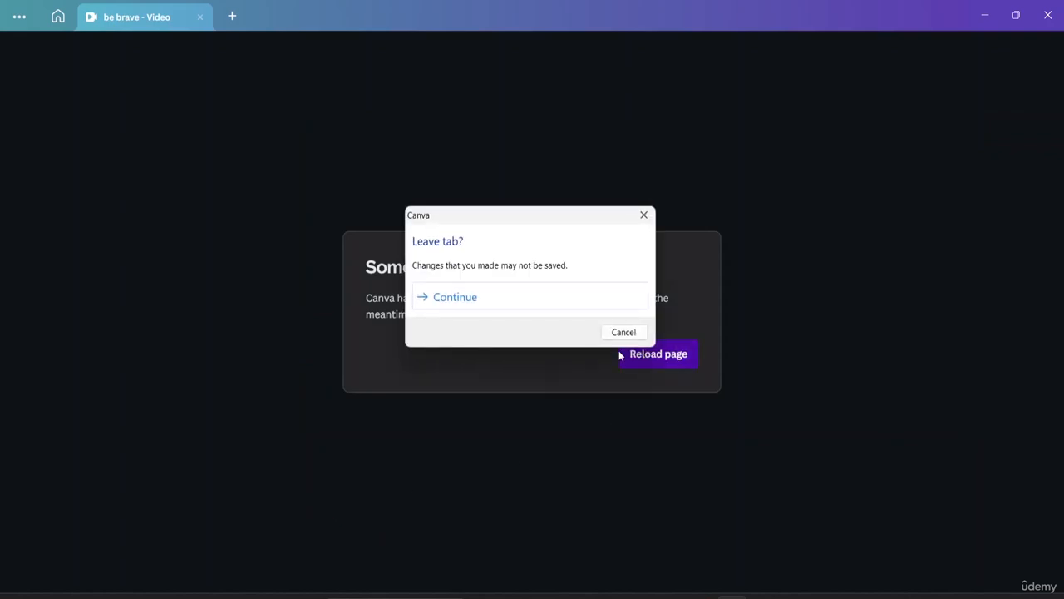
left_click(458, 295)
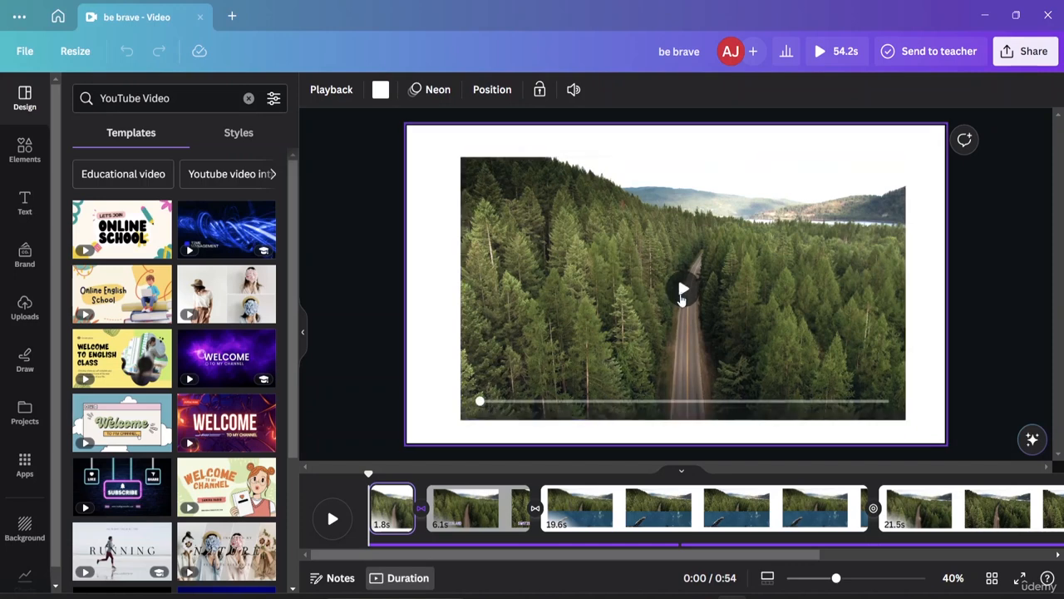
scroll(497, 542, "right", 4)
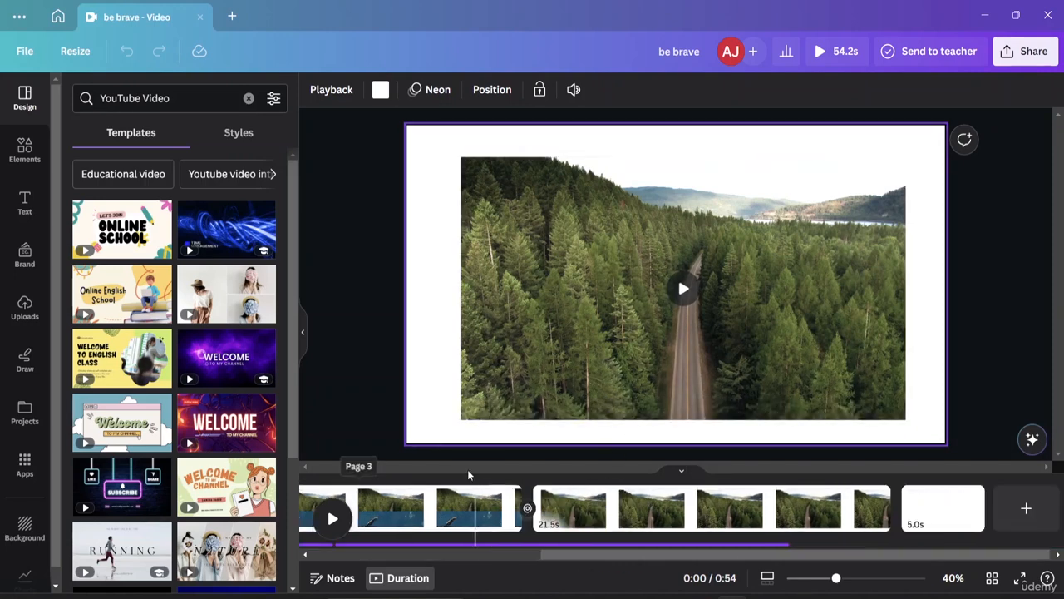
Step: Search the elements for audio, filter the results to audio tracks and add Life Is for Dreaming to the video
left_click(27, 148)
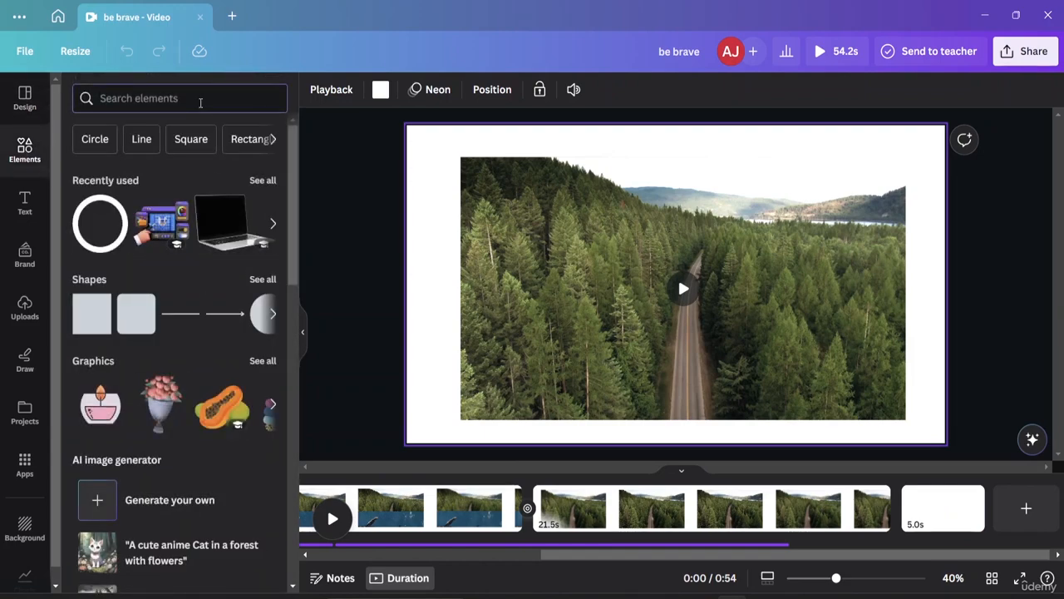
type("aud")
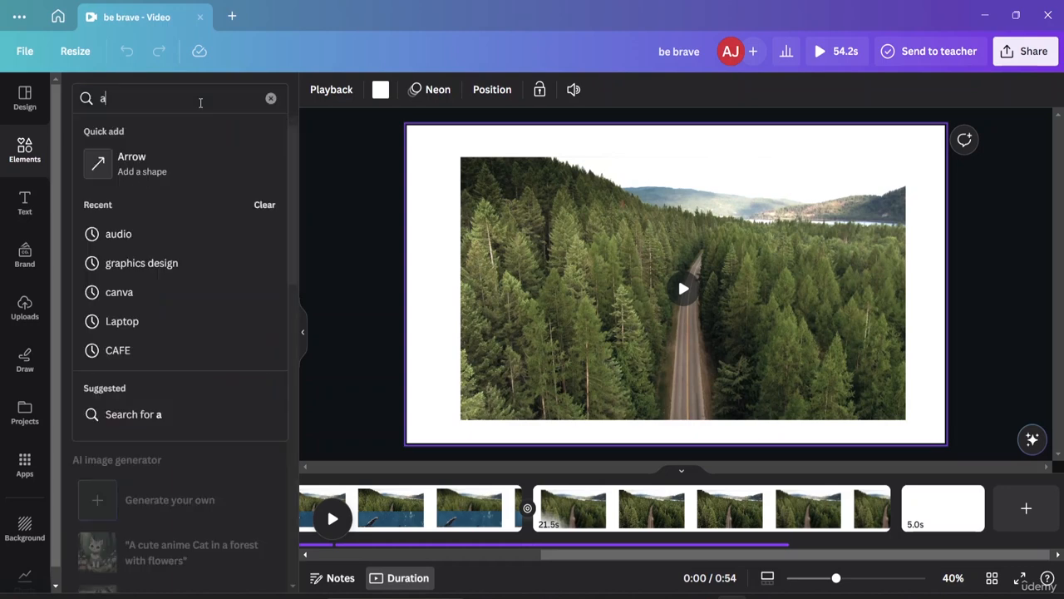
type("o")
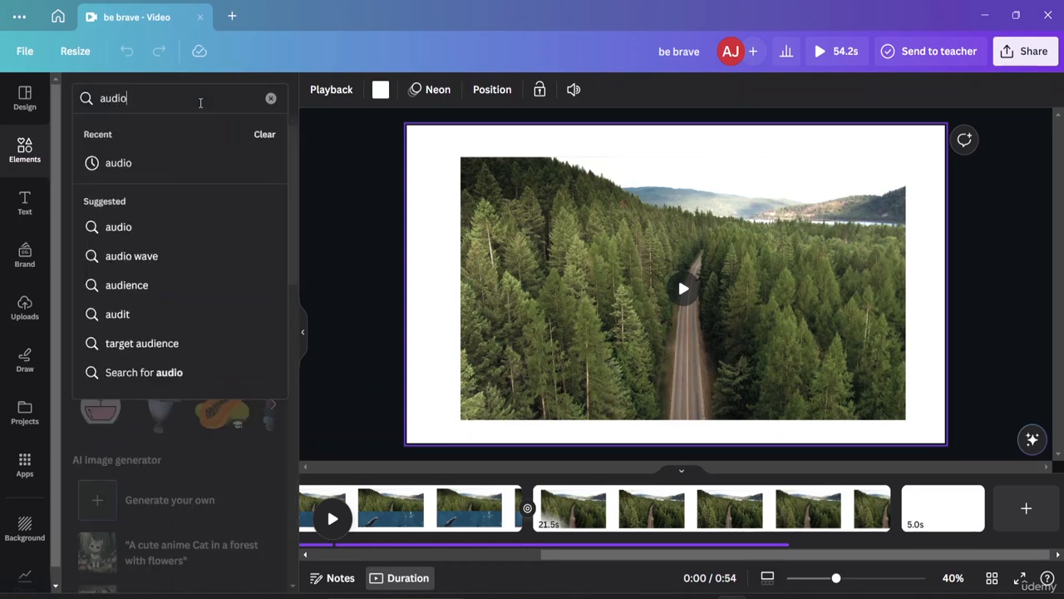
key("Return")
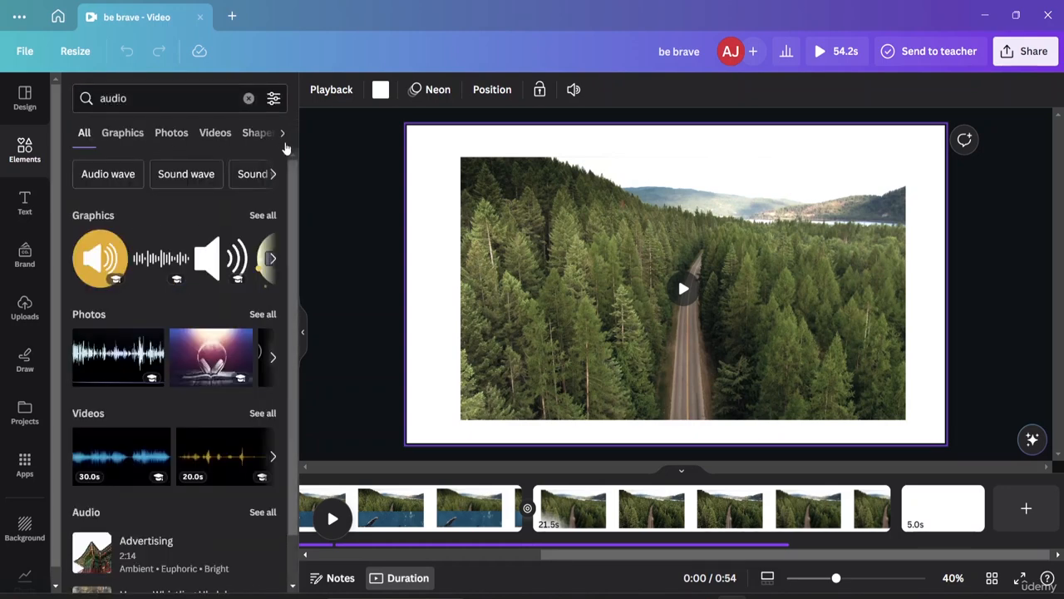
left_click(281, 134)
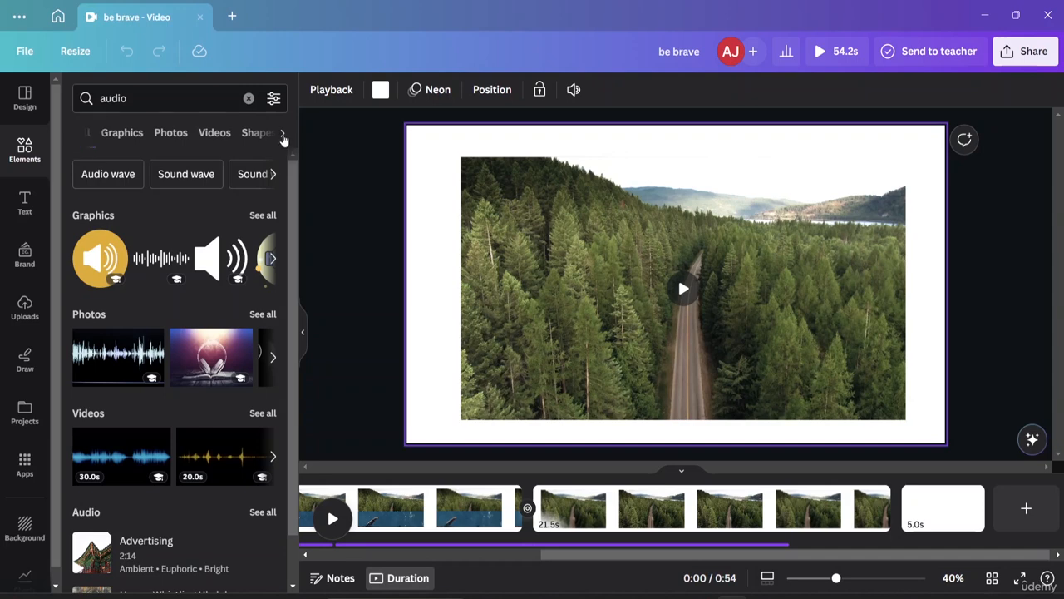
left_click(215, 133)
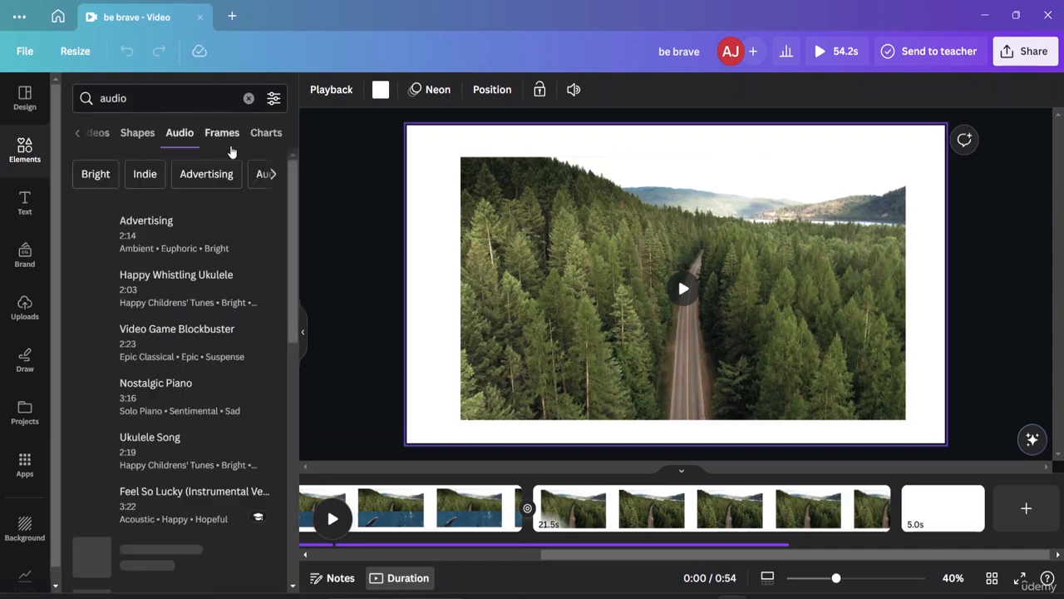
scroll(160, 249, "down", 3)
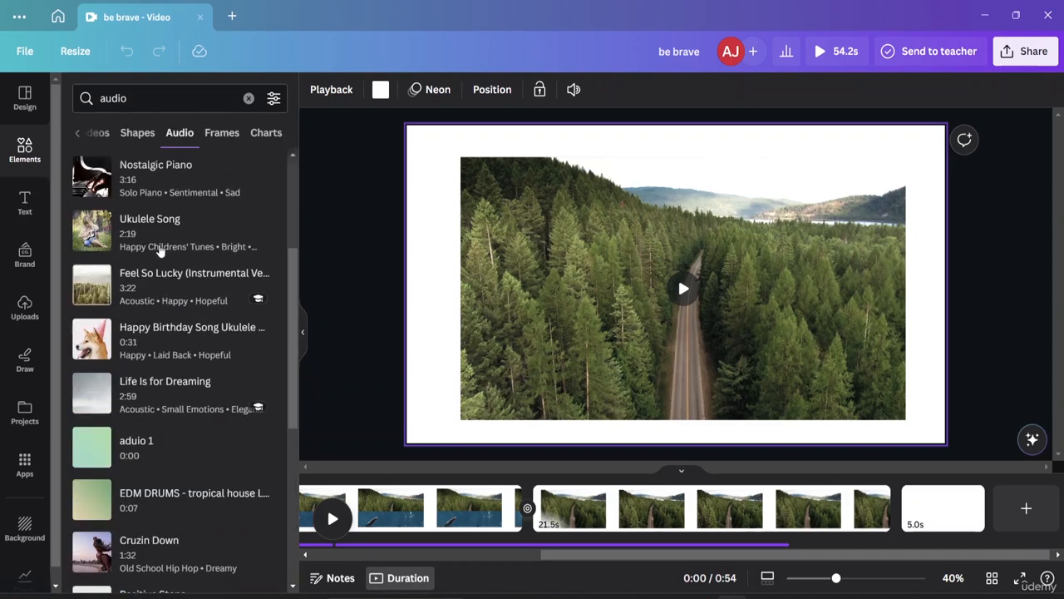
left_click(177, 401)
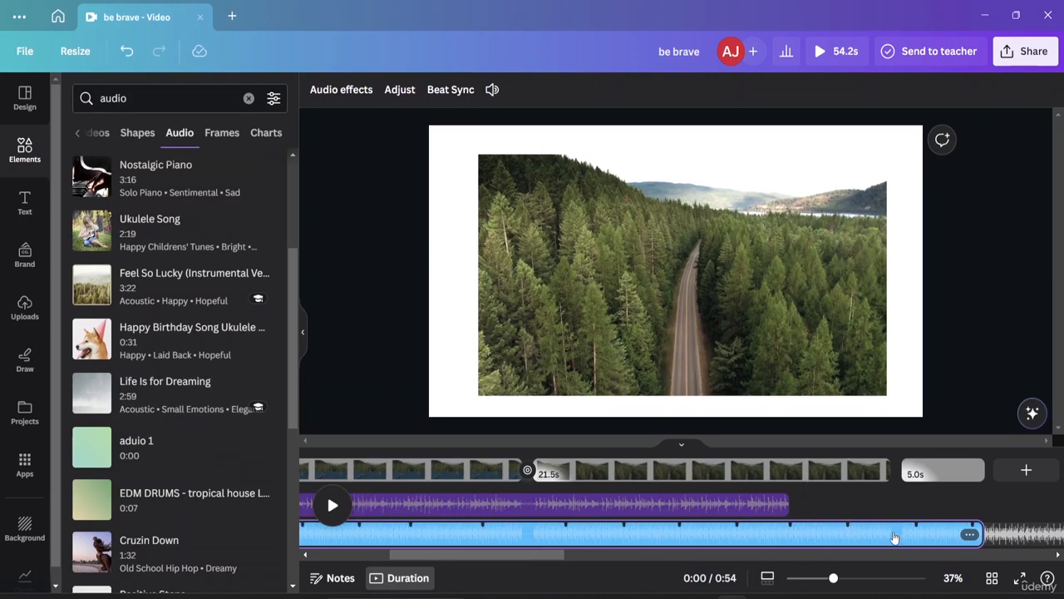
Step: Select the second Tribal Drum Loop 1 segment and open it for trim adjustment
scroll(836, 519, "left", 6)
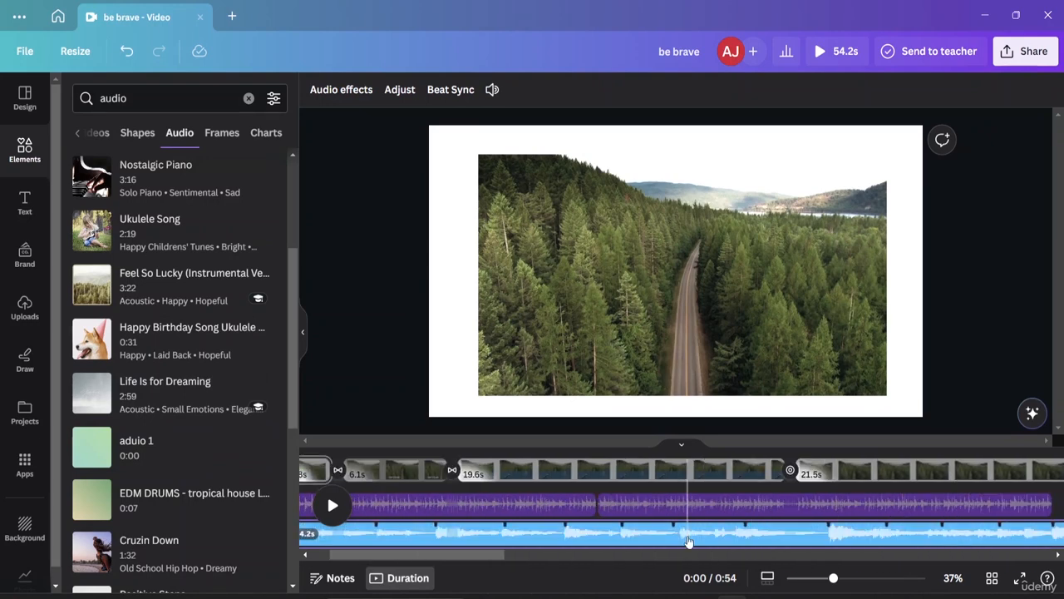
left_click(625, 511)
right_click(628, 515)
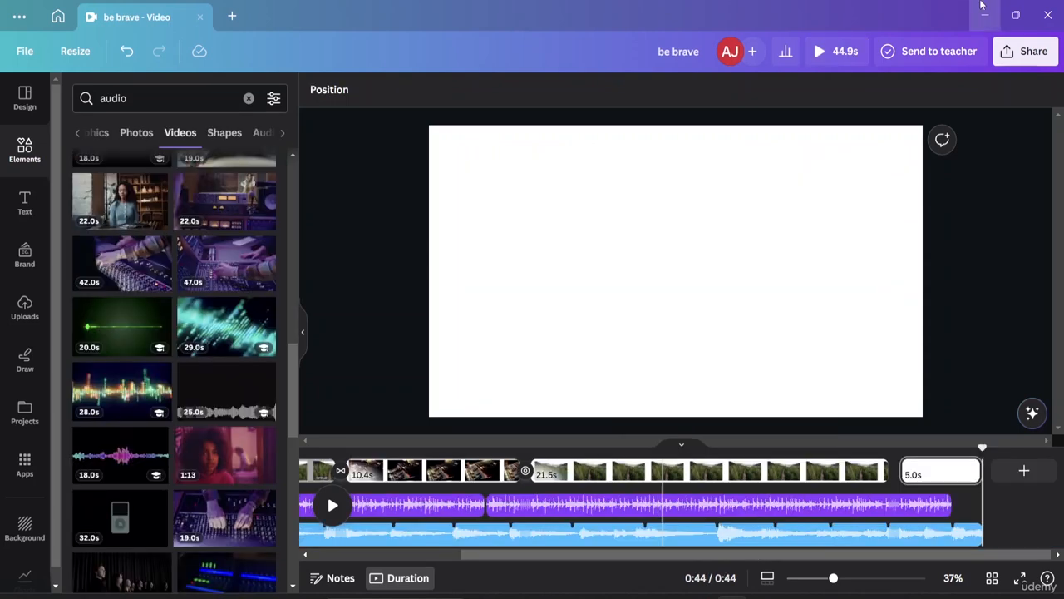
right_click(613, 504)
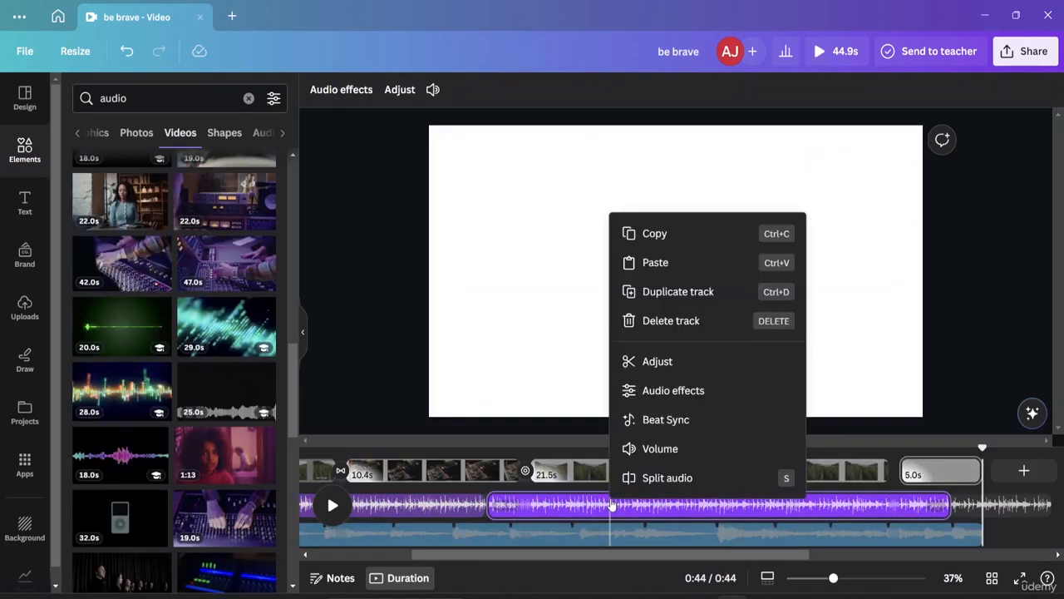
left_click(670, 364)
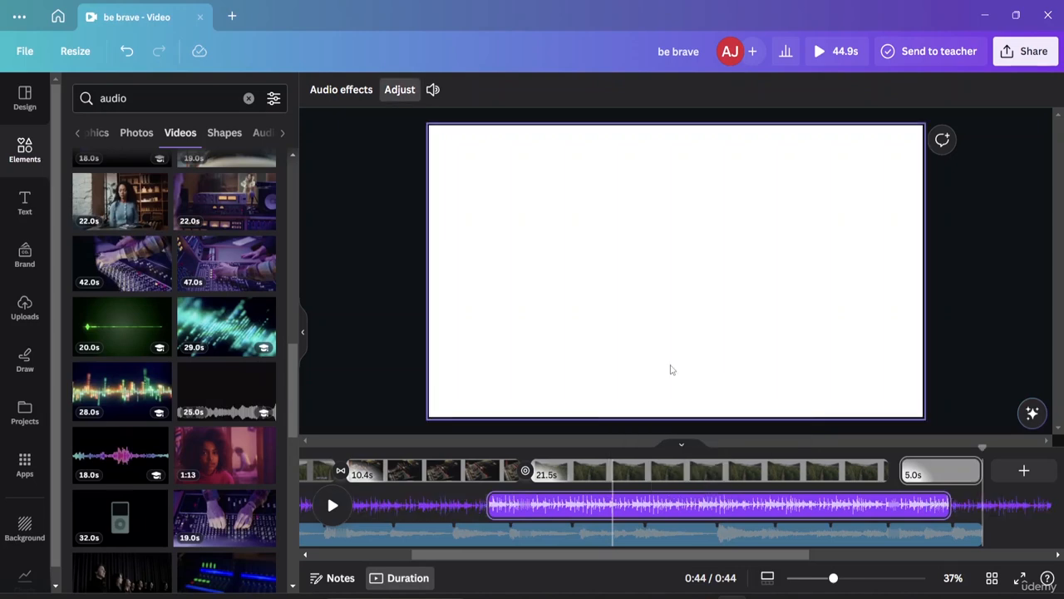
Step: Apply audio effects to the second Tribal Drum Loop 1 segment with a 2.0 s fade in and 0.9 s fade out
left_click(332, 90)
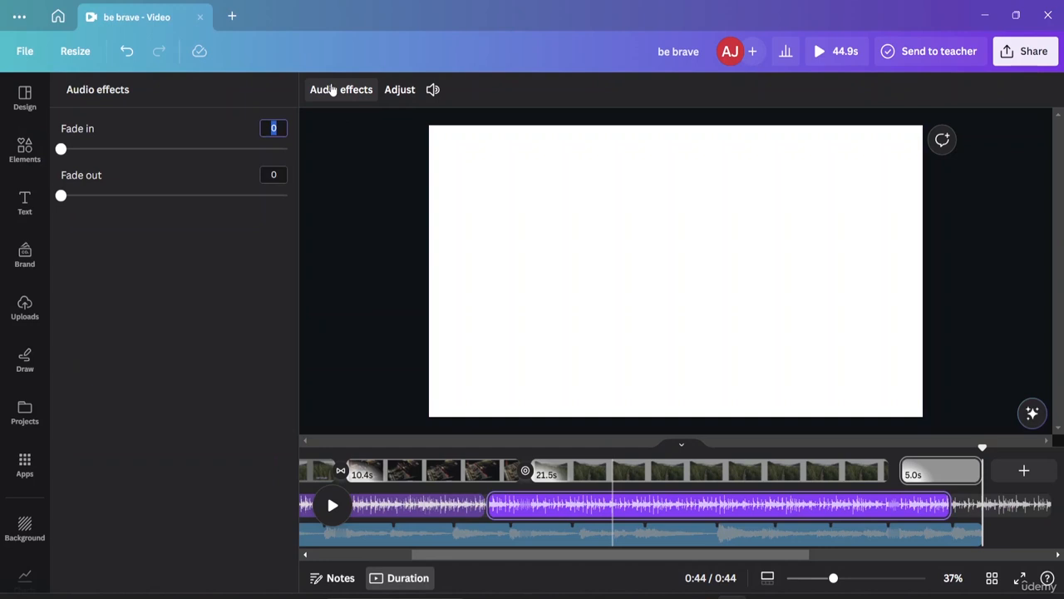
left_click_drag(62, 150, 97, 152)
left_click_drag(61, 196, 83, 195)
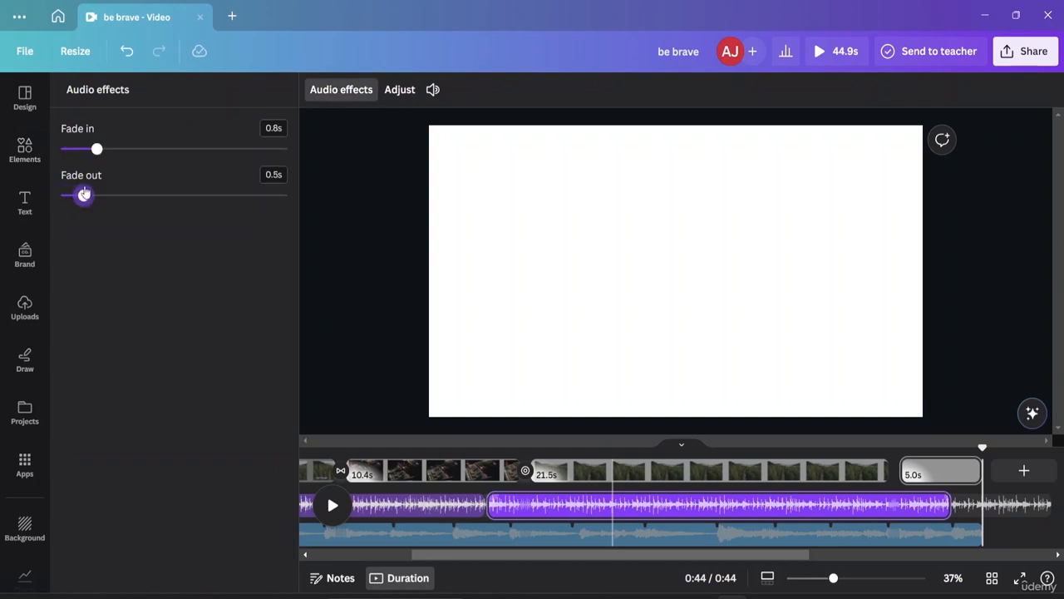
left_click_drag(97, 150, 152, 149)
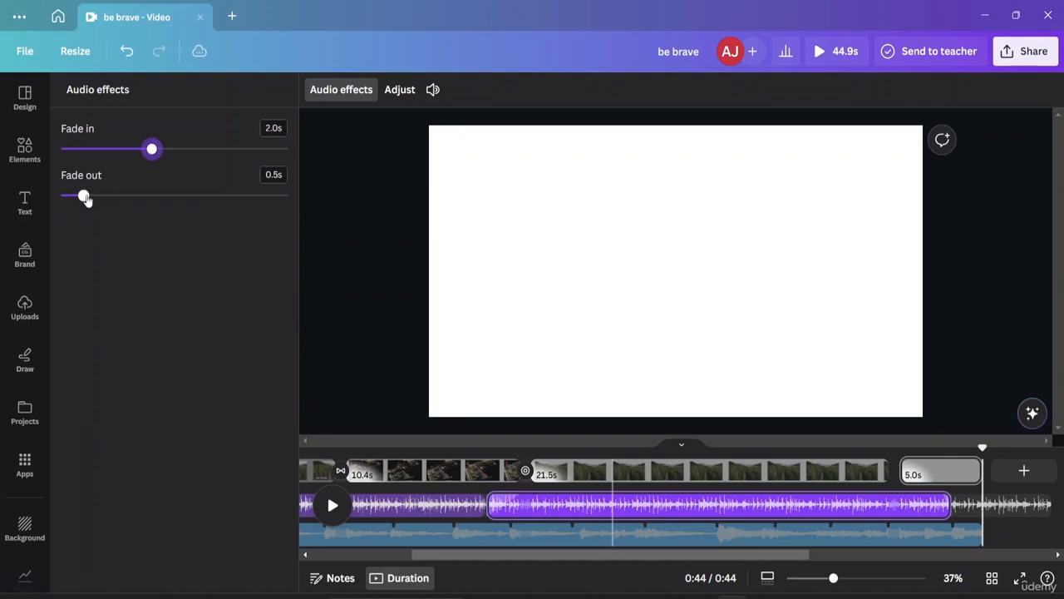
left_click_drag(83, 195, 101, 194)
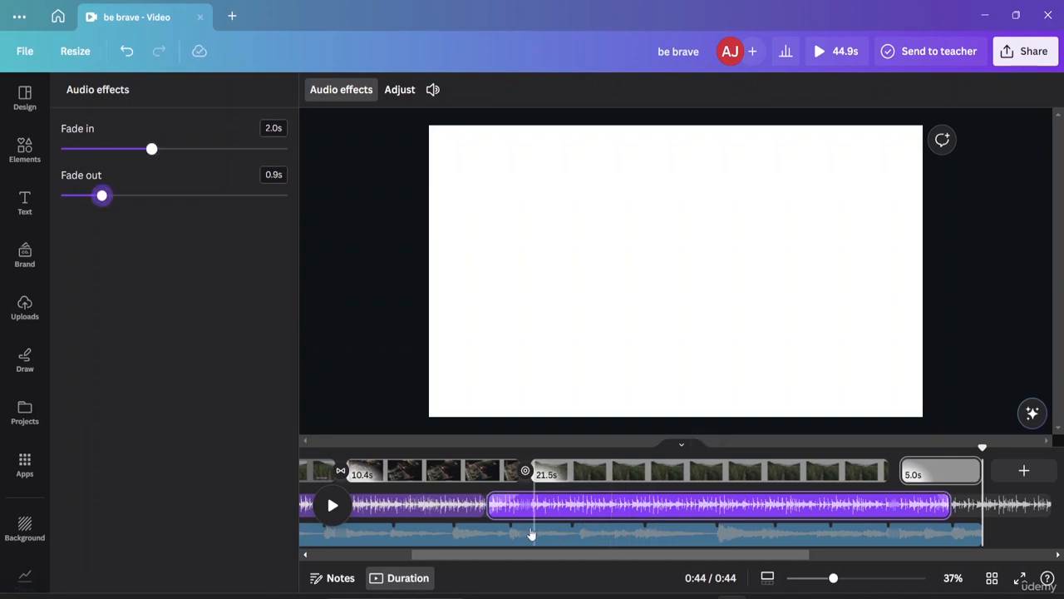
left_click(344, 272)
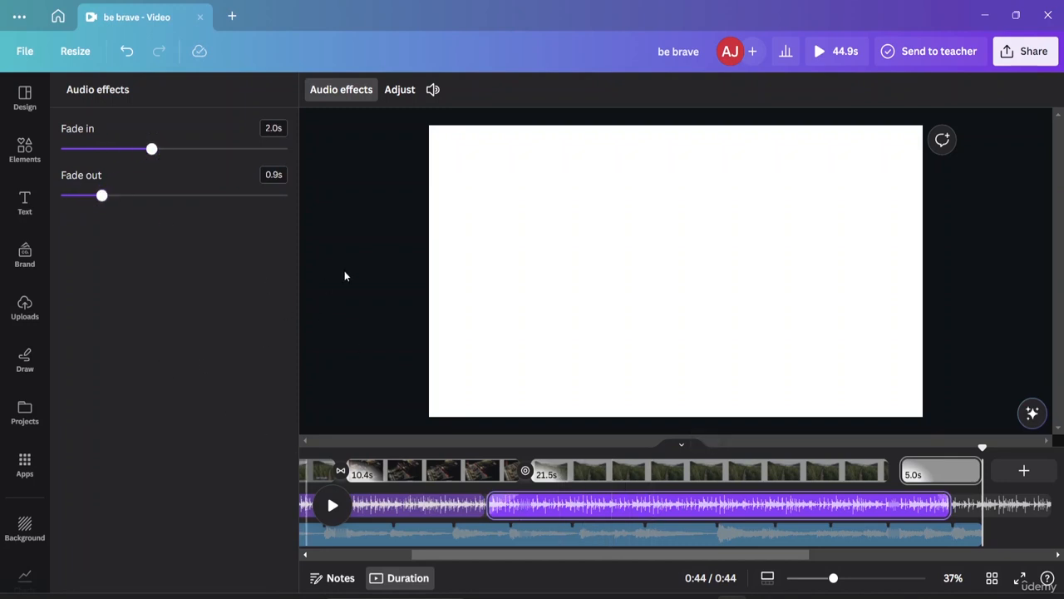
Step: Review the track options of the second drum loop segment, then hide the page timeline and show it again
left_click(938, 508)
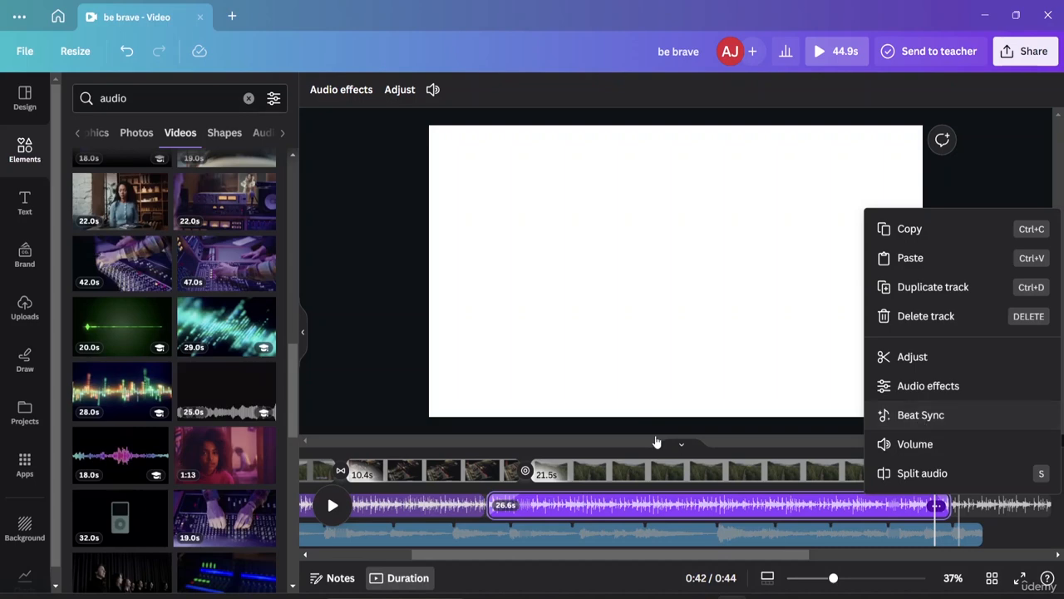
left_click(375, 341)
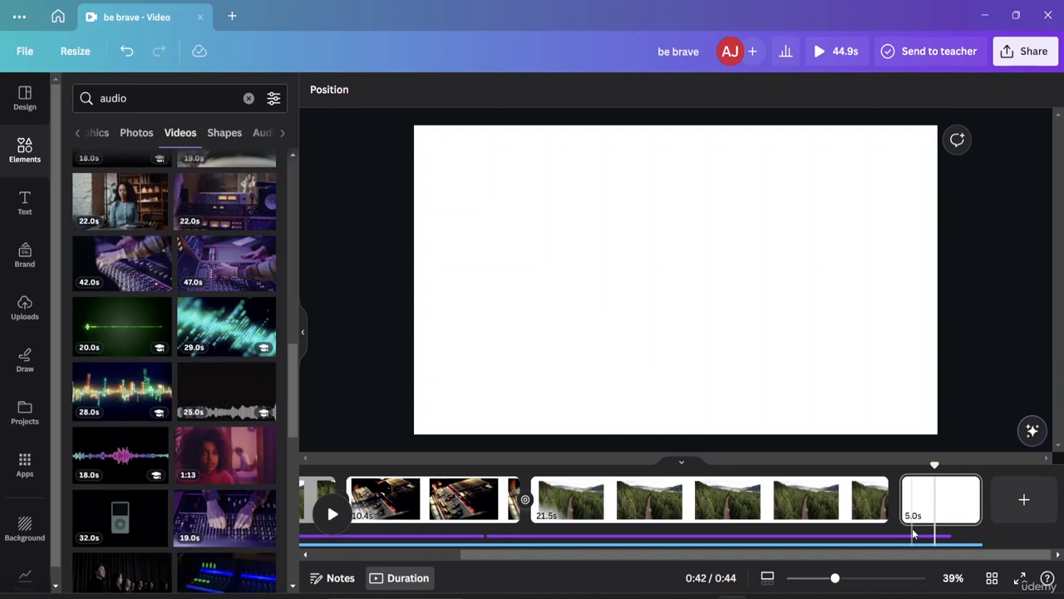
left_click(681, 466)
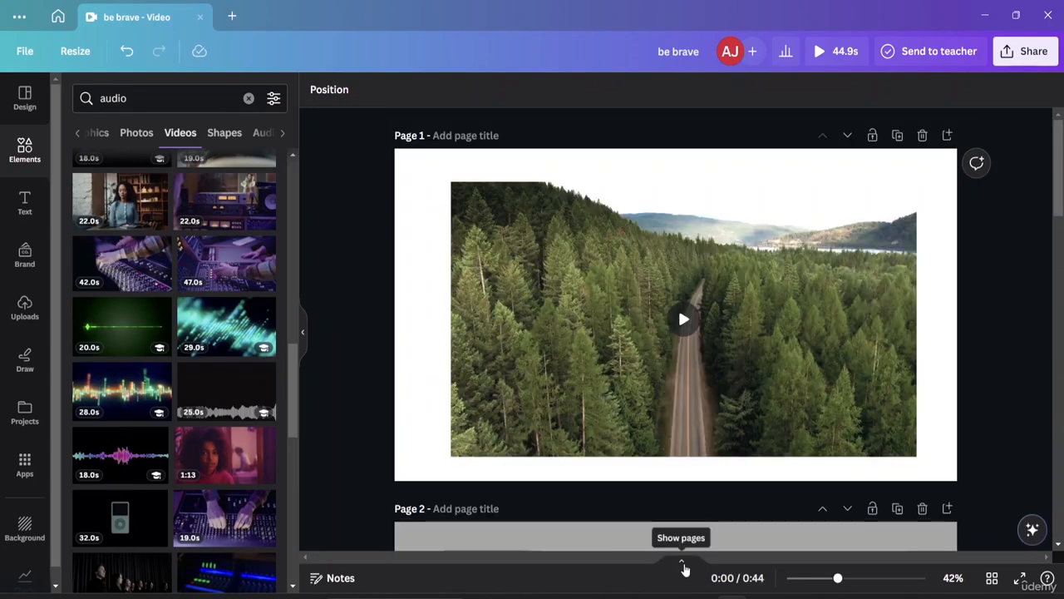
left_click(684, 566)
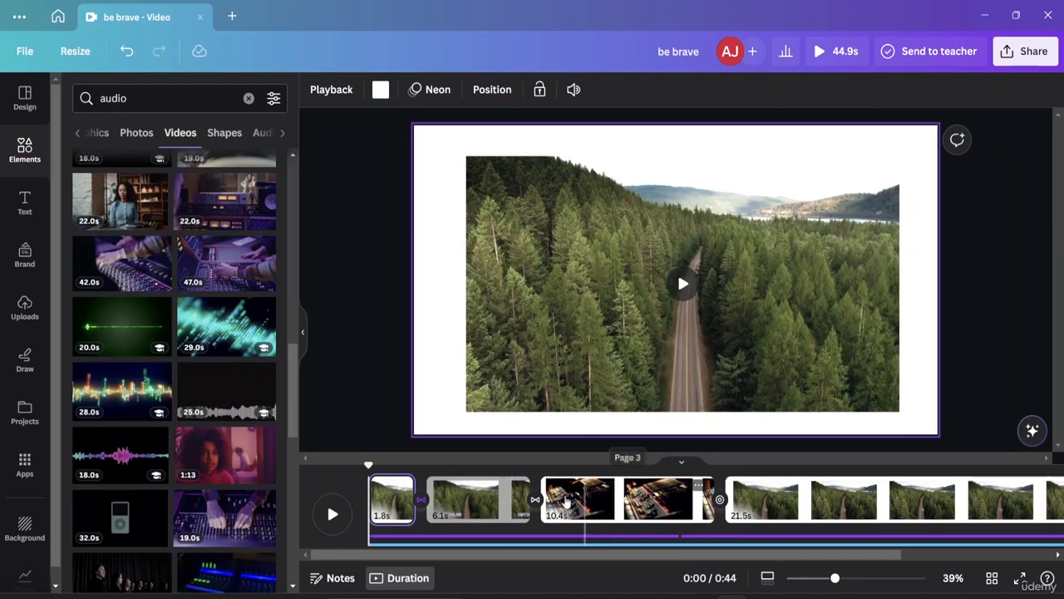
Step: Examine the available transitions and the Circle Wipe settings between the third and fourth pages
left_click(689, 539)
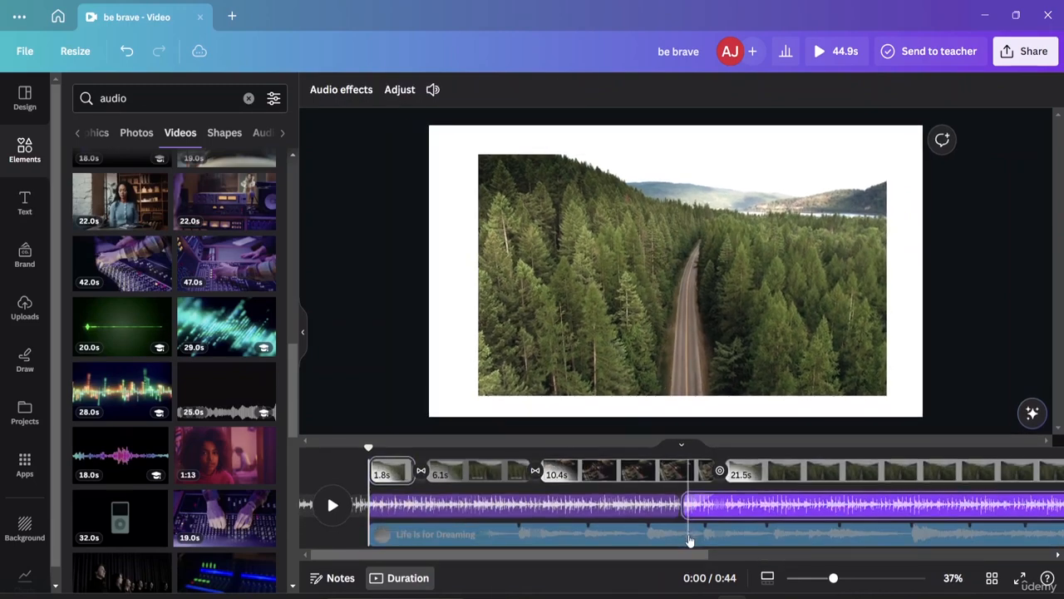
left_click(720, 473)
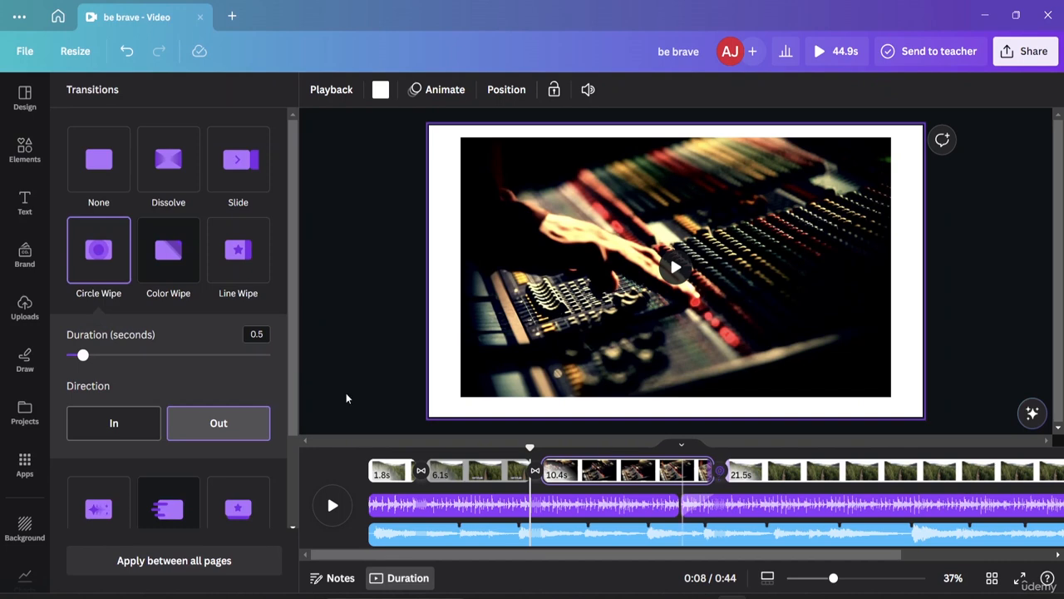
scroll(174, 305, "down", 2)
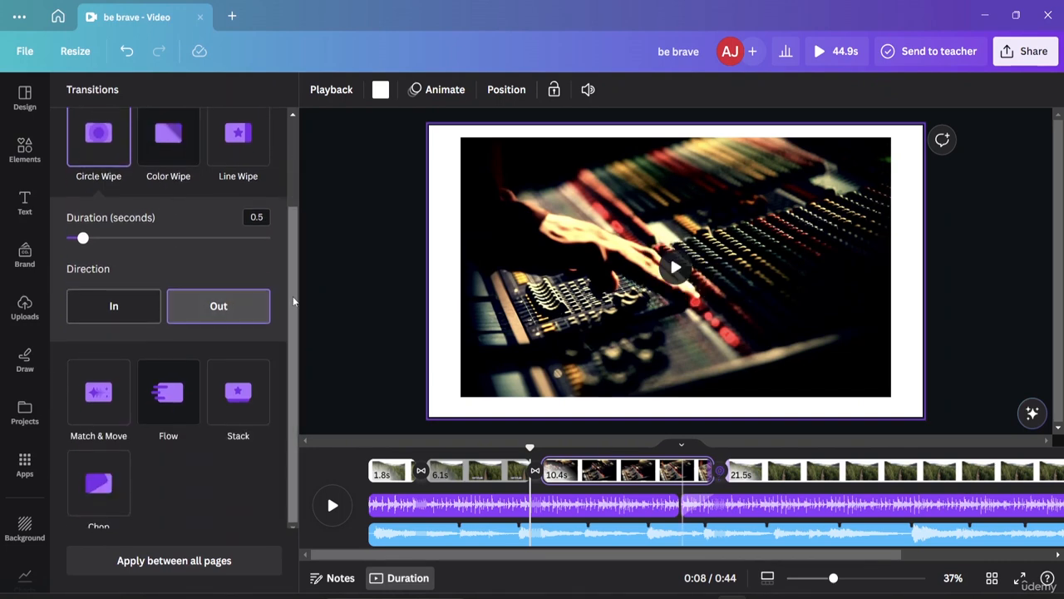
left_click(316, 308)
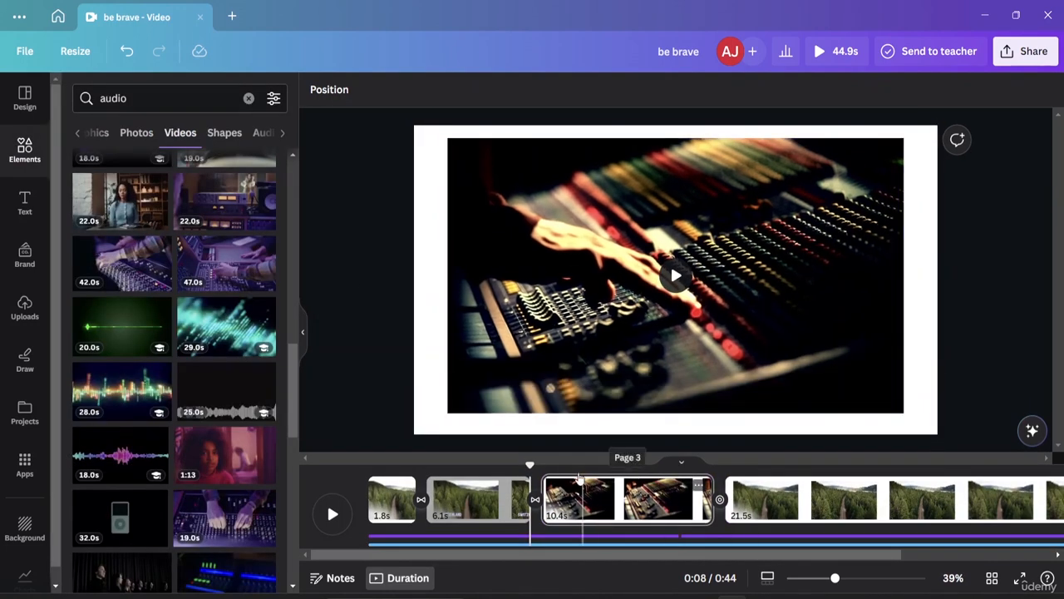
Step: Move the playhead to 0:02 on the second page and select its forest road video, leaving any crop mode
left_click(482, 366)
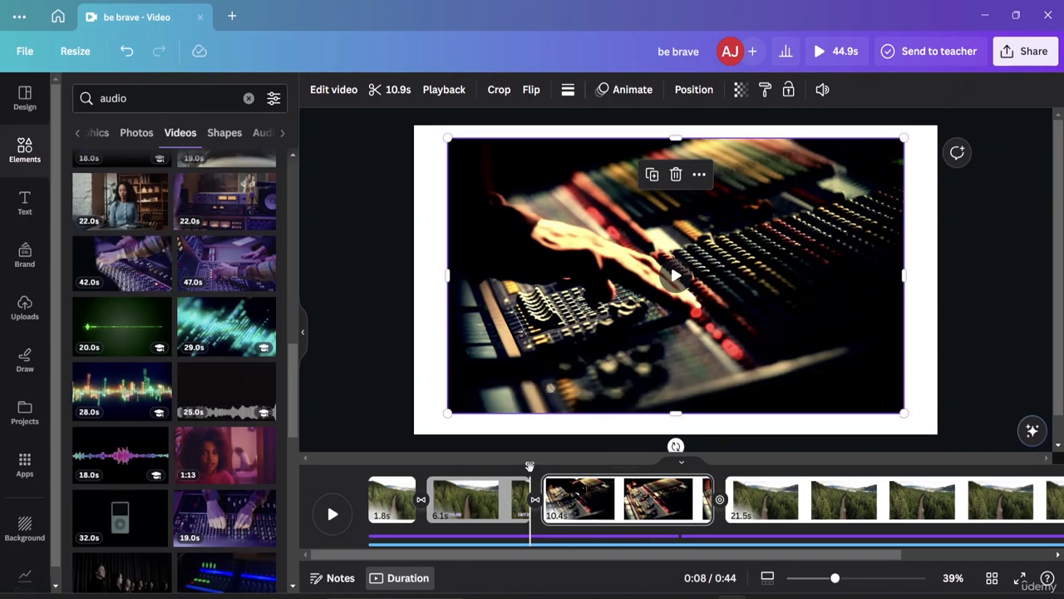
left_click_drag(531, 467, 430, 466)
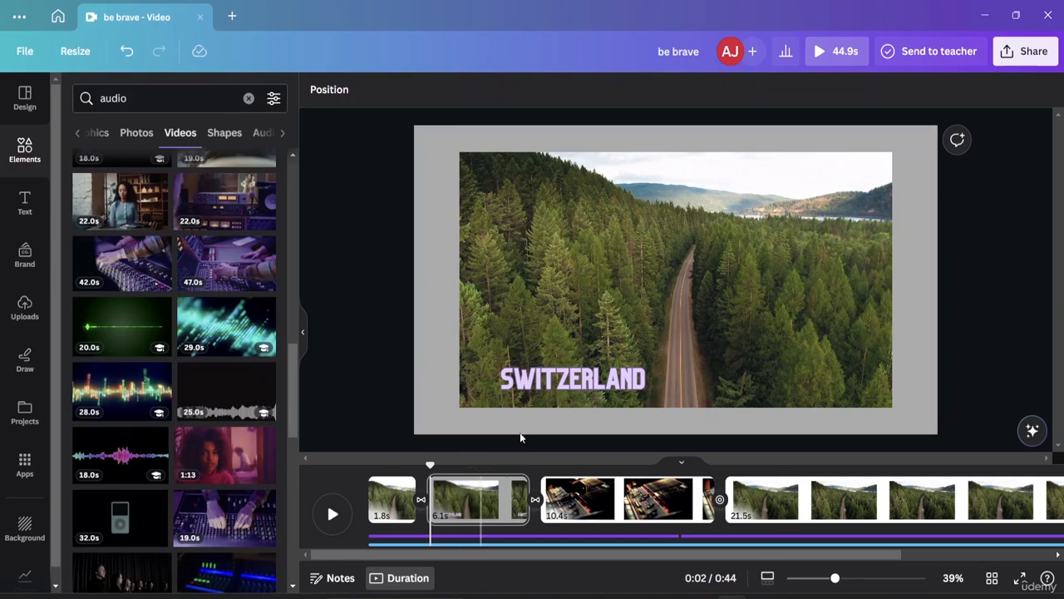
double_click(703, 191)
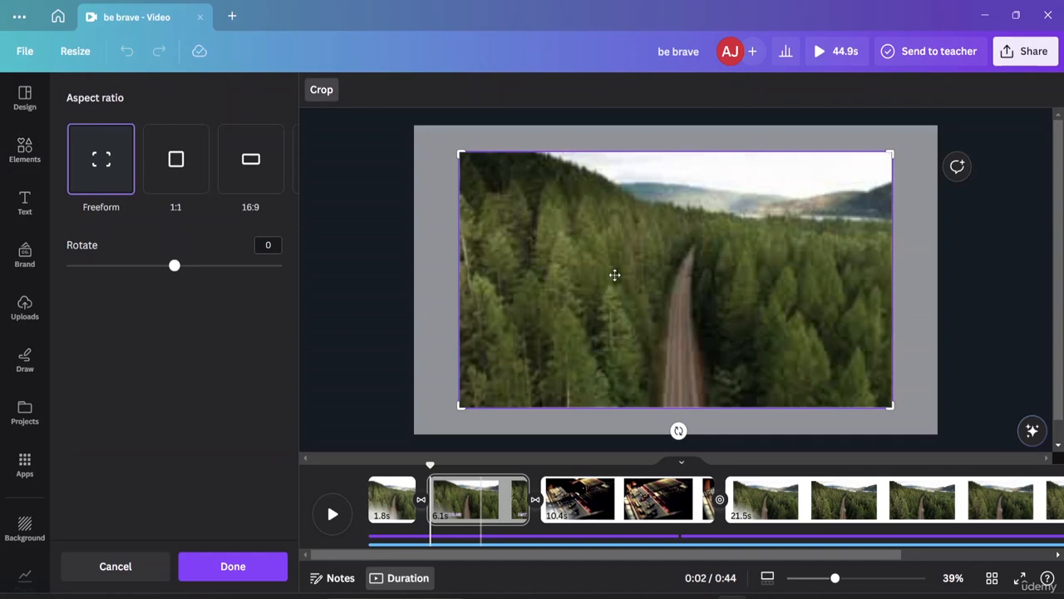
left_click(359, 222)
left_click(500, 251)
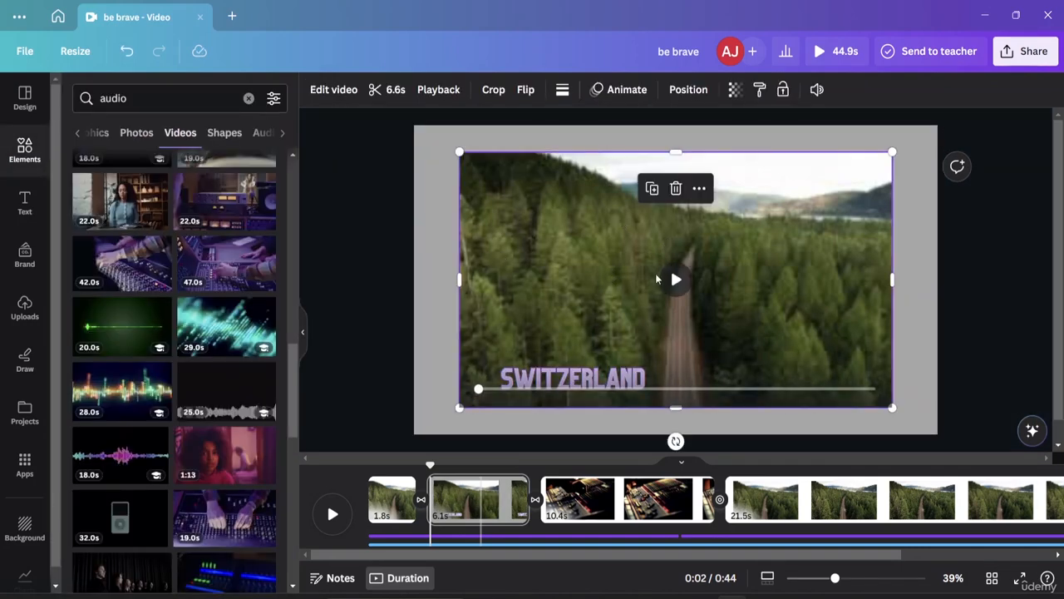
Step: Open the forest road video for editing and review its effects and colour adjustment options
left_click(333, 90)
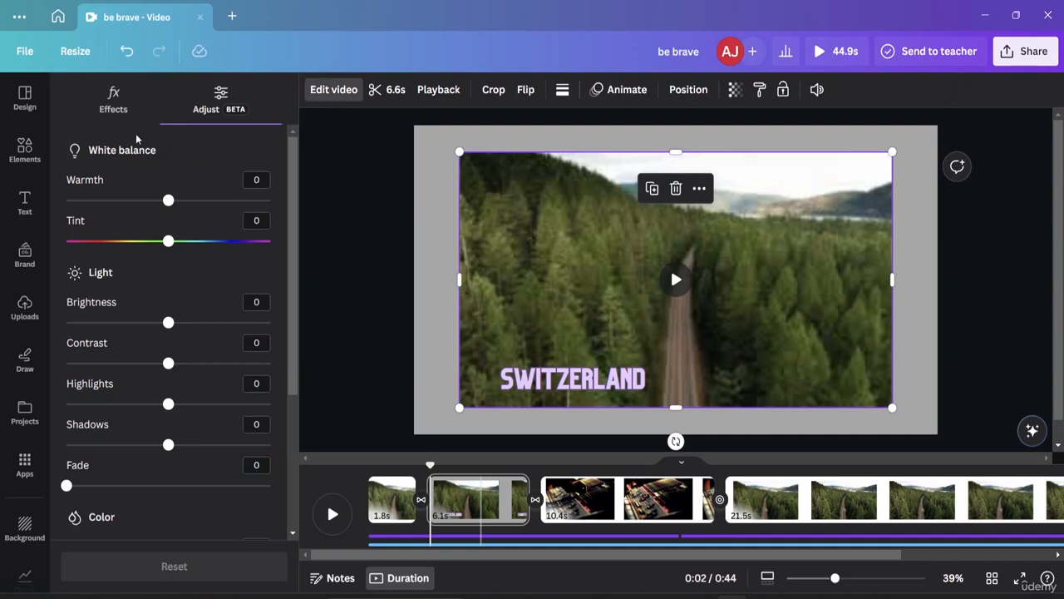
left_click(114, 98)
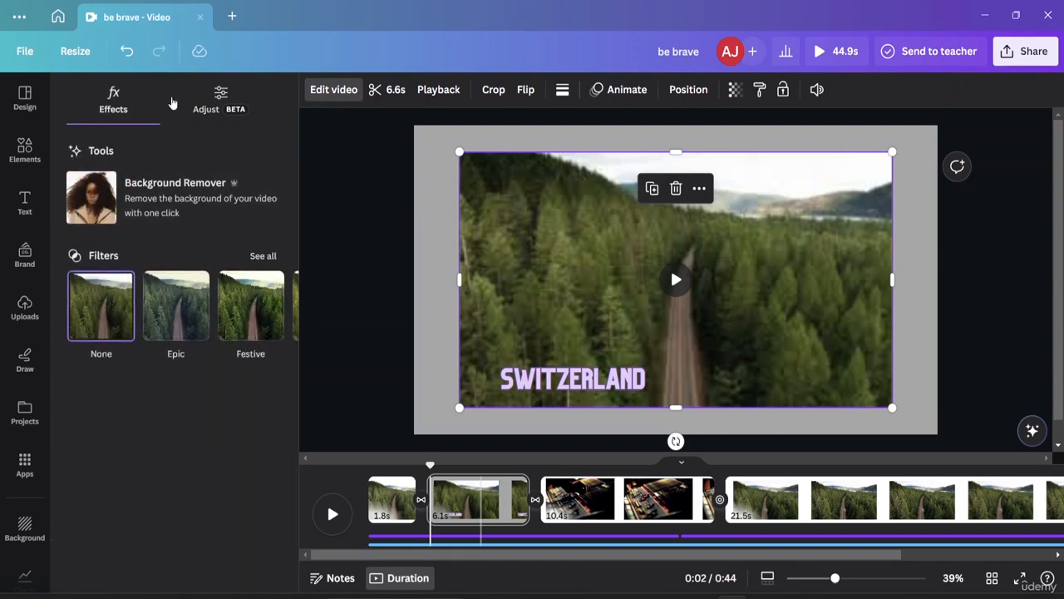
left_click(202, 98)
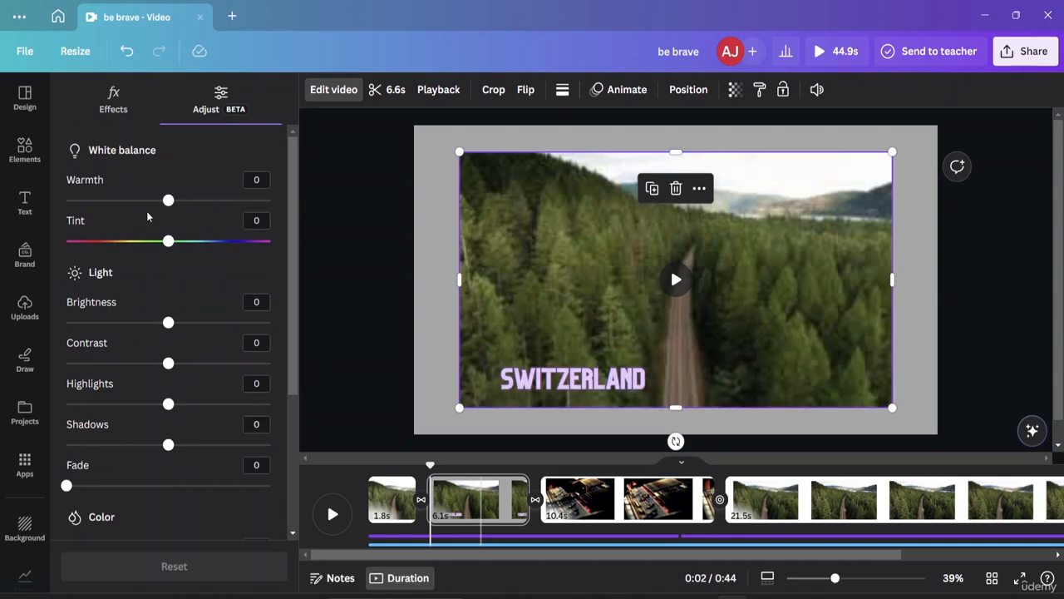
Step: Adjust the second page's forest road video to warmth -35, brightness -11 and contrast 3
left_click_drag(167, 201, 133, 200)
mouse_move(169, 244)
left_mouse_down()
mouse_move(180, 246)
mouse_move(164, 252)
left_mouse_up()
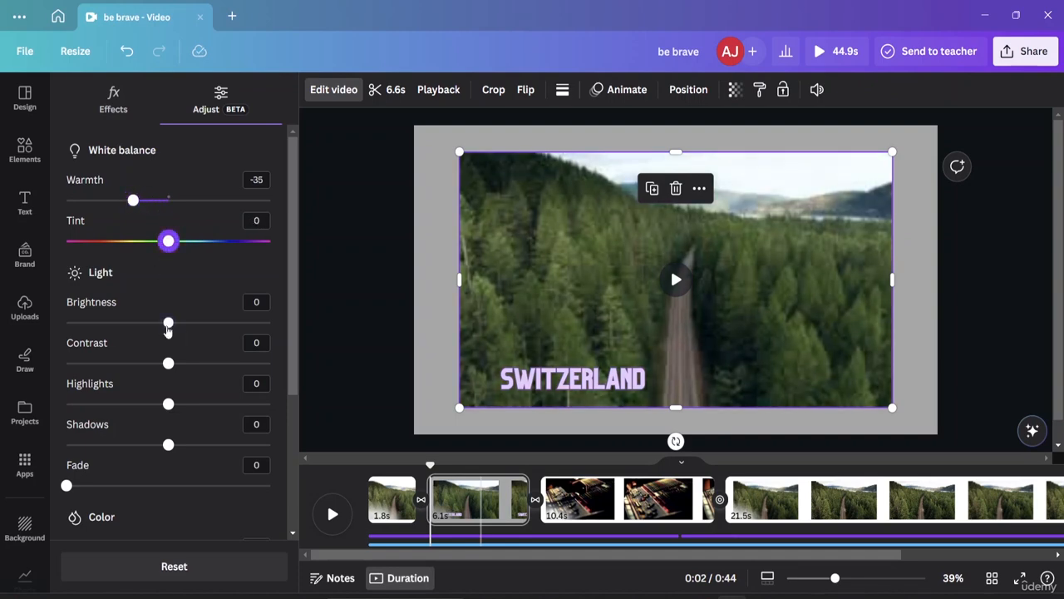
left_click_drag(168, 323, 151, 322)
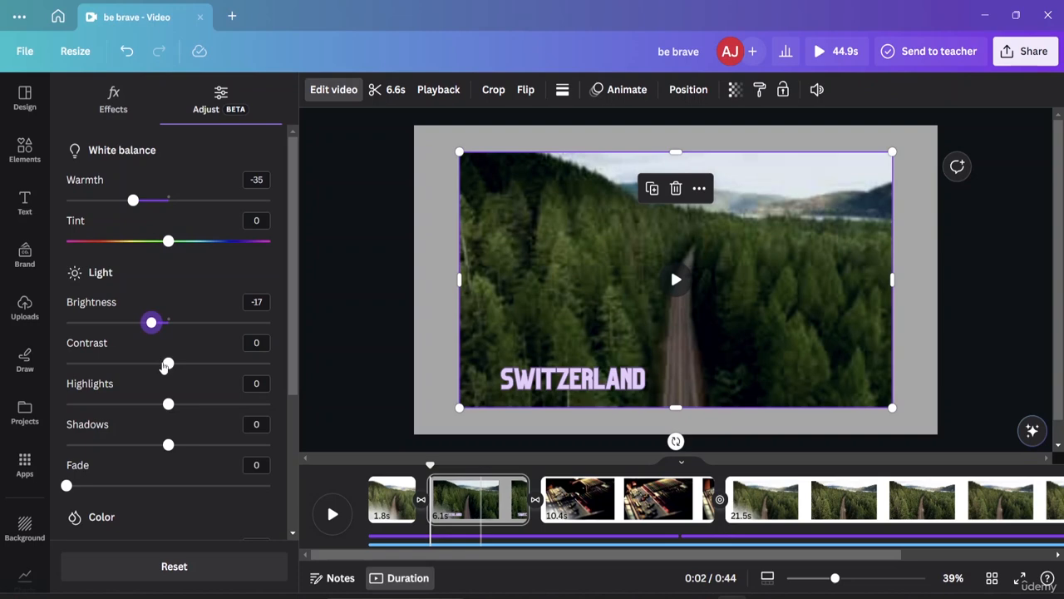
mouse_move(166, 363)
left_mouse_down()
mouse_move(184, 369)
mouse_move(172, 366)
left_mouse_up()
mouse_move(151, 323)
left_mouse_down()
mouse_move(136, 324)
mouse_move(157, 324)
left_mouse_up()
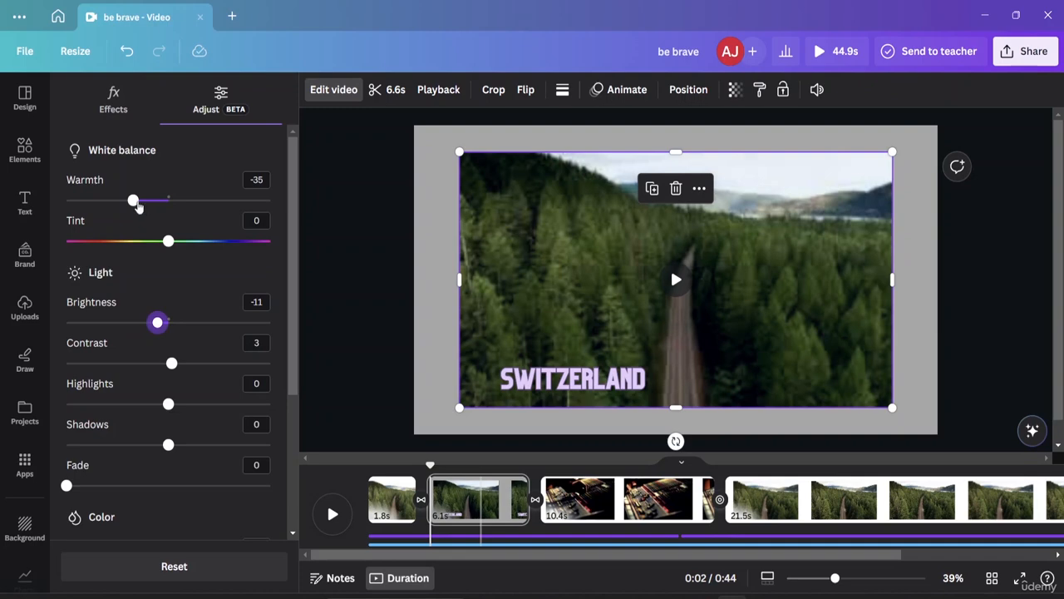
Step: Adjust the second page's forest road video to warmth -11, shadows -19 and highlights 22
left_click_drag(133, 200, 158, 219)
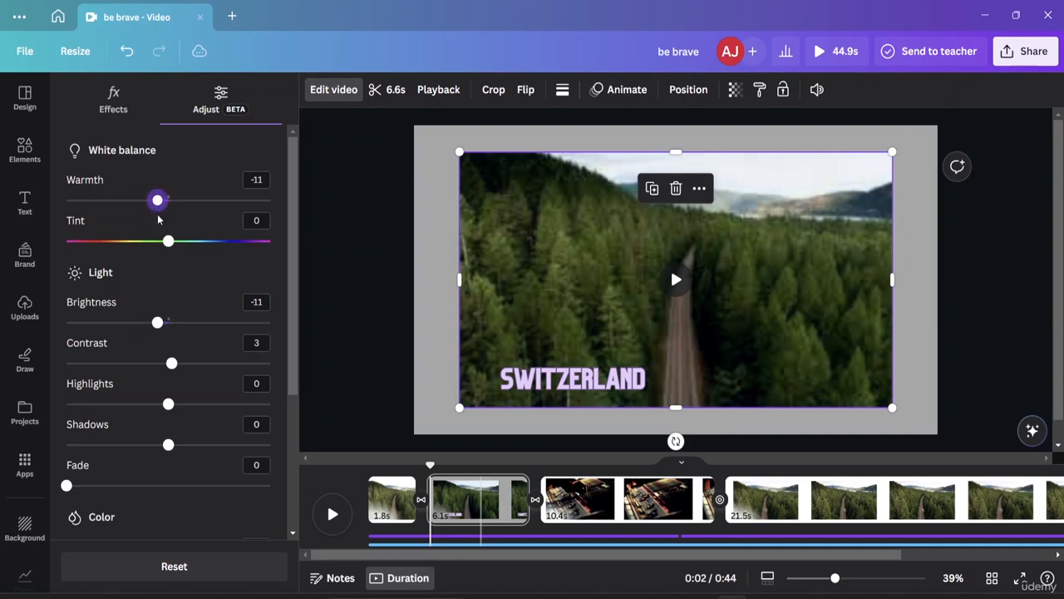
scroll(129, 350, "down", 2)
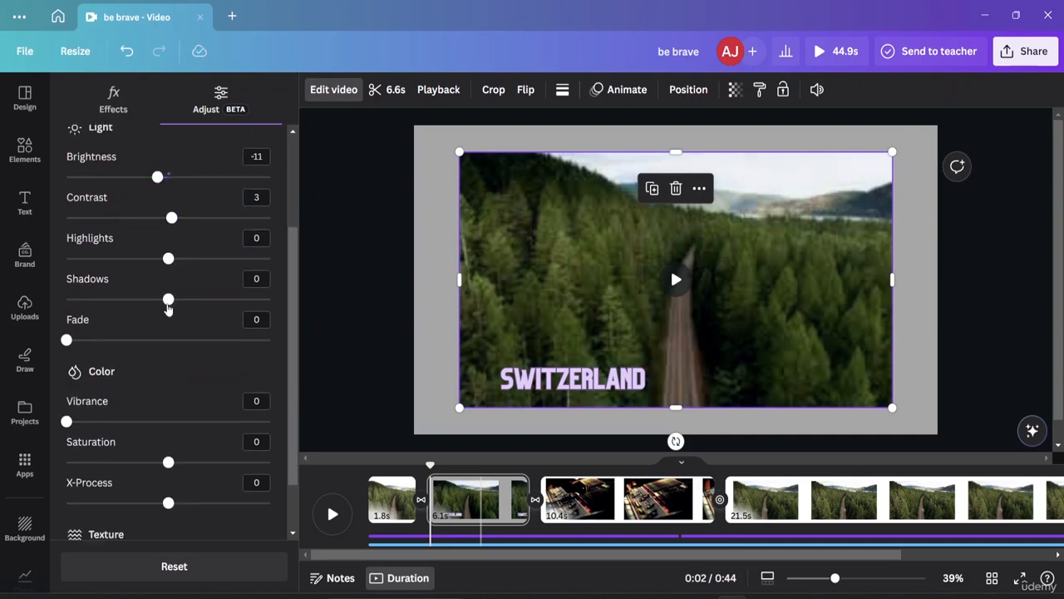
left_click_drag(168, 307, 154, 302)
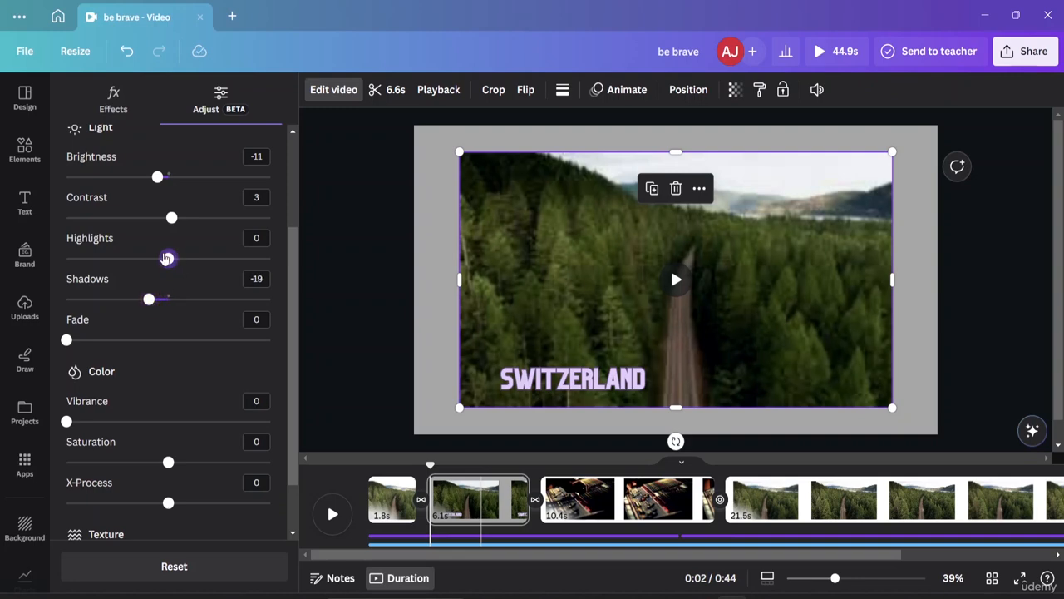
left_click_drag(171, 260, 191, 263)
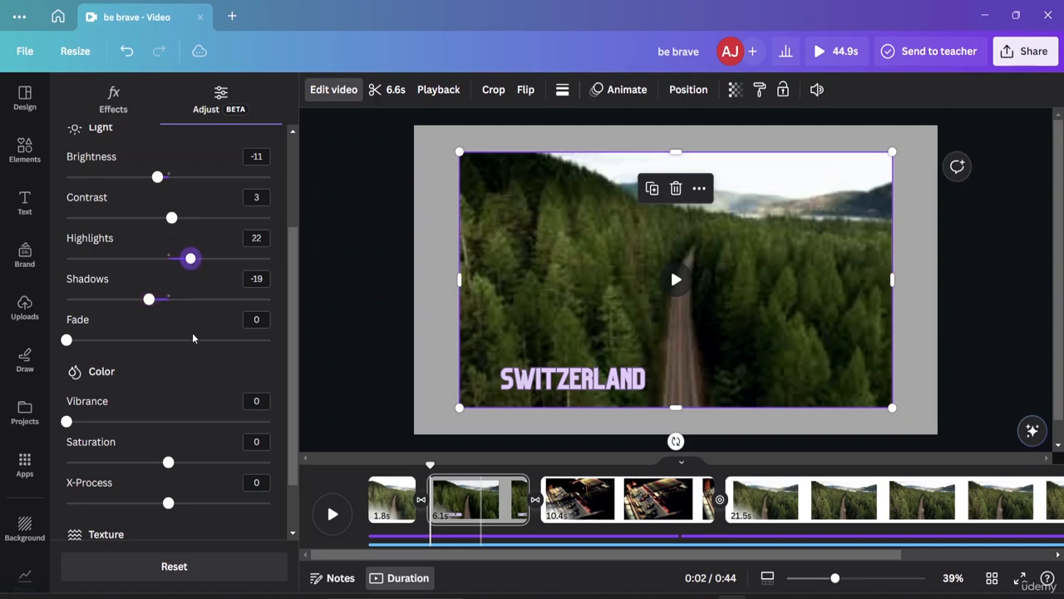
Step: Set the forest road video's vibrance to 13, saturation to 11, X-Process to -23 and vignette to 10, and leave its adjustments
scroll(166, 349, "down", 1)
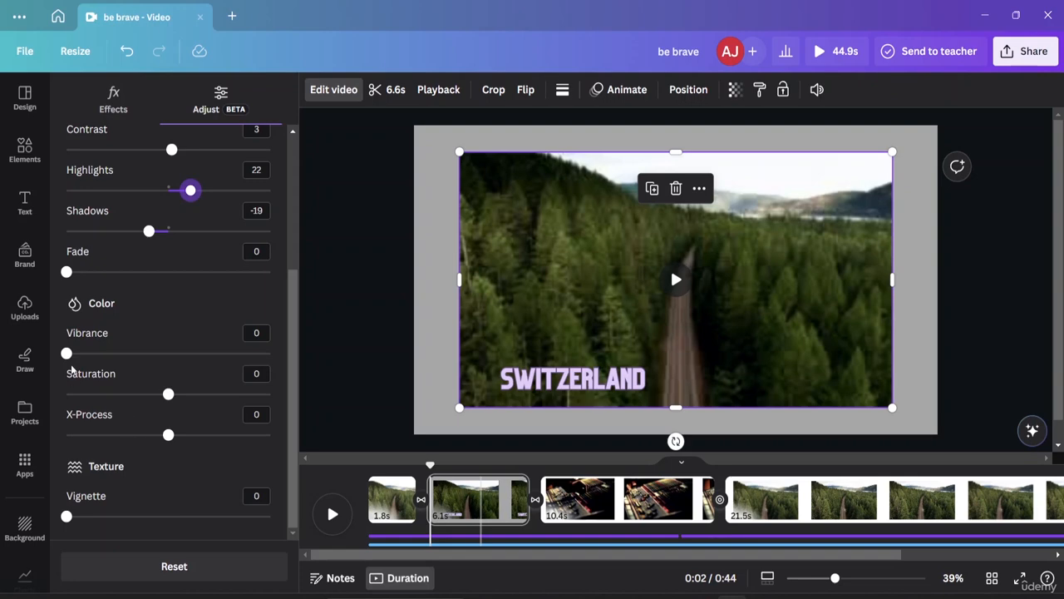
left_click_drag(67, 353, 94, 356)
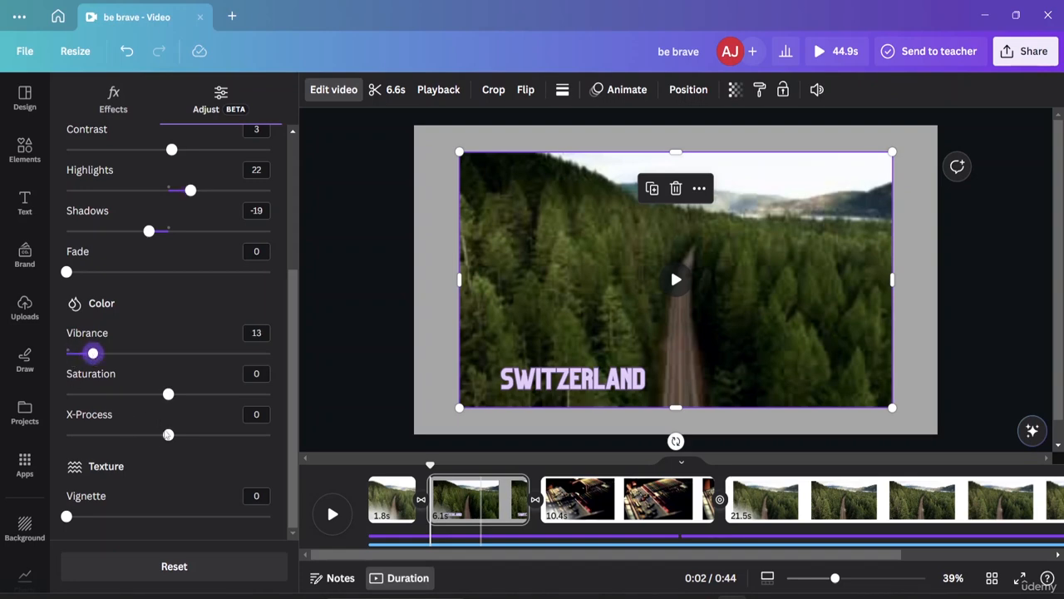
left_click_drag(168, 394, 180, 394)
left_click_drag(168, 435, 145, 435)
left_click_drag(68, 519, 88, 522)
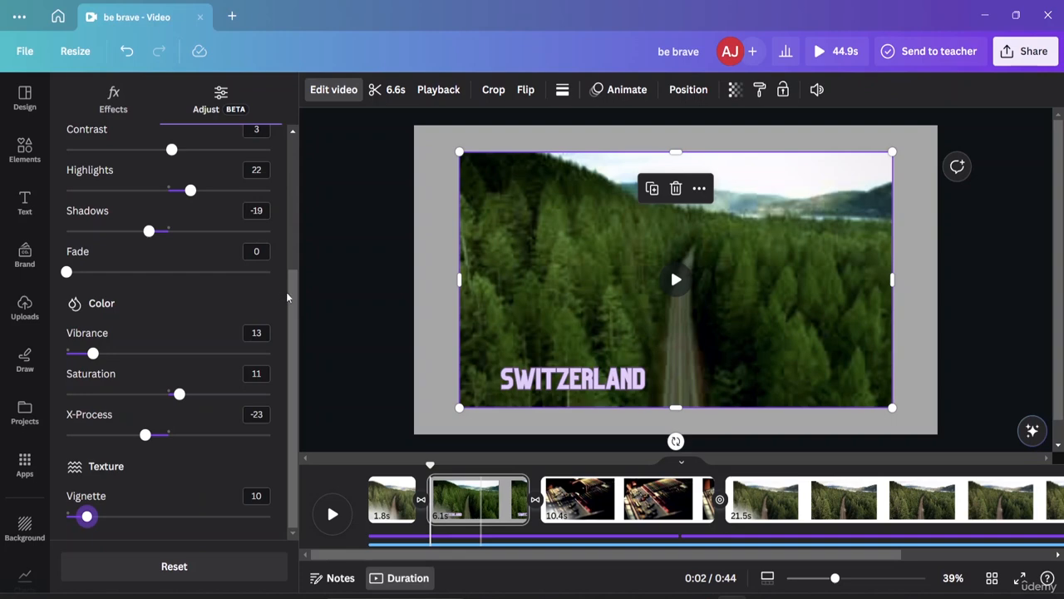
left_click_drag(294, 290, 293, 157)
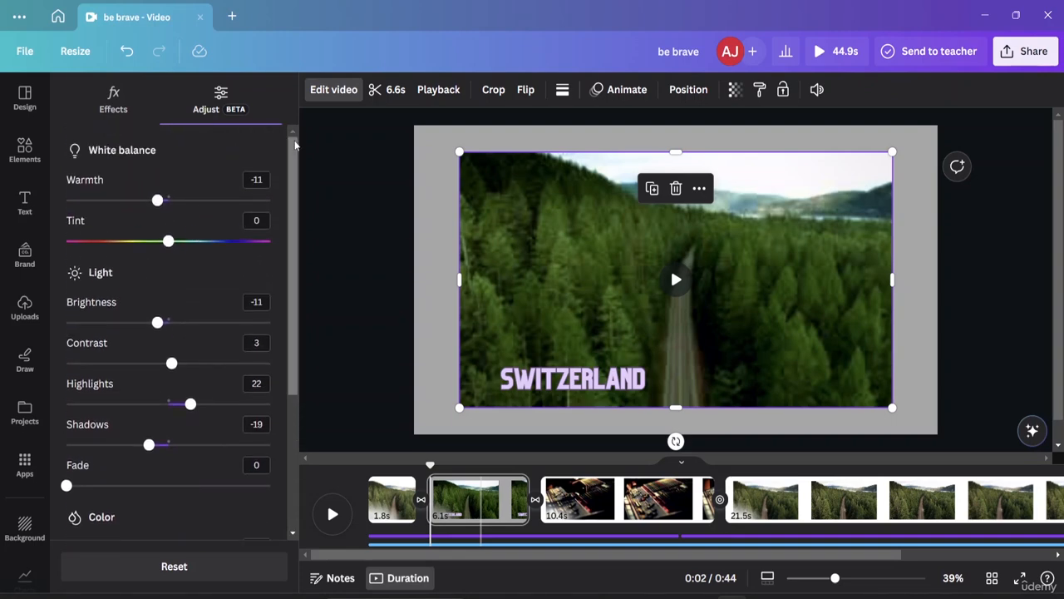
left_click(310, 144)
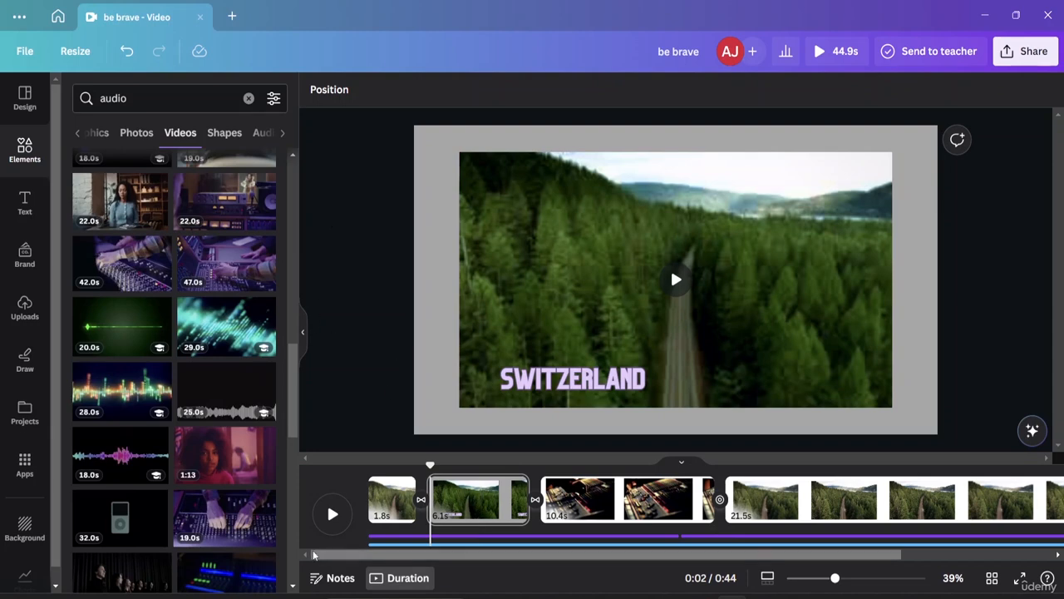
Step: Play back the second page from 0:02 and the fourth page from 0:20 to compare their forest road videos
left_click(331, 513)
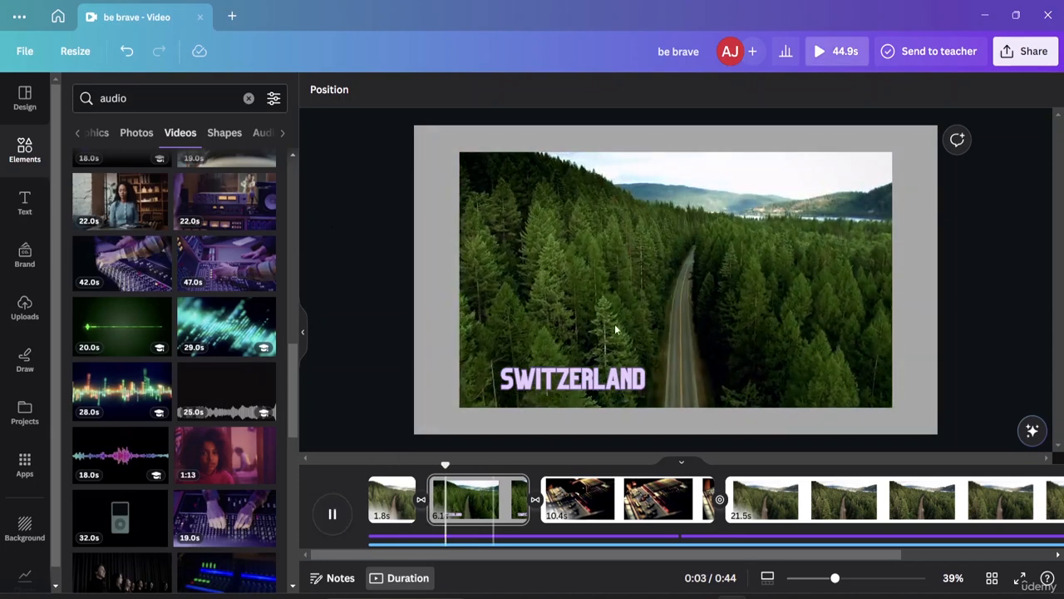
left_click(753, 499)
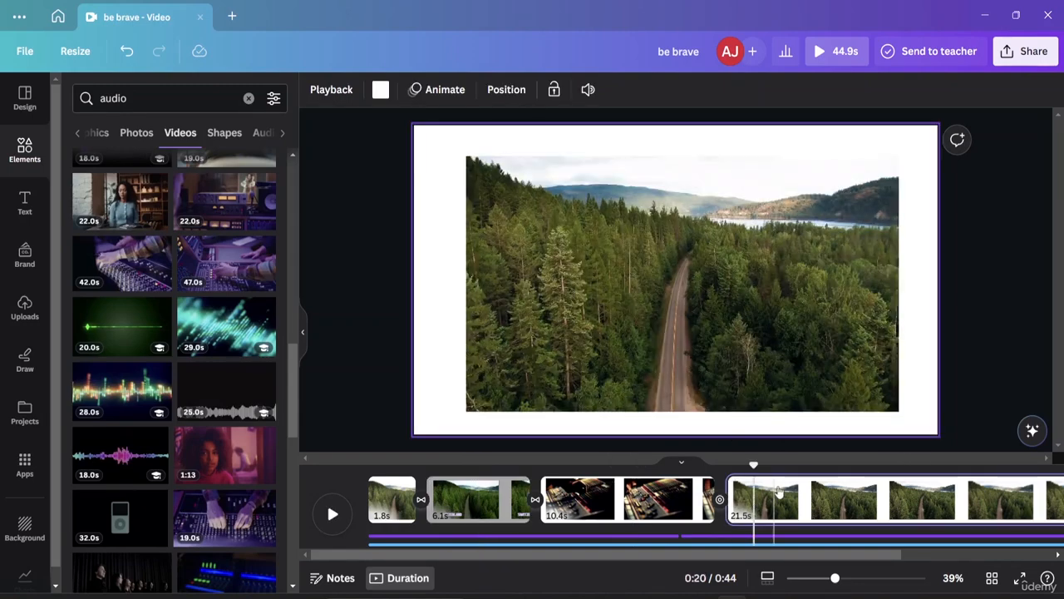
key("space")
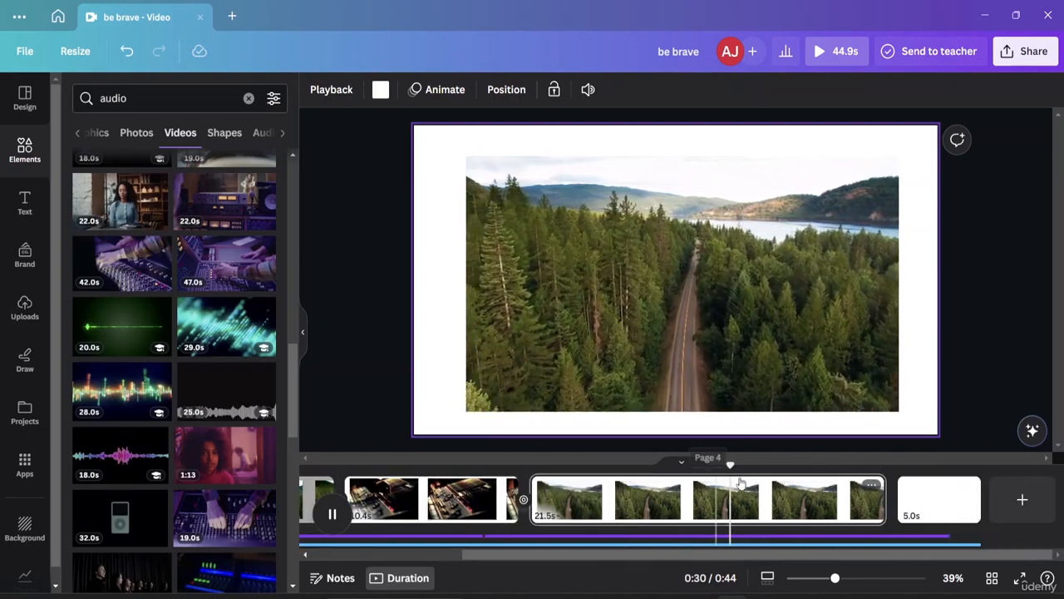
Step: Mute the 26.6-second purple audio clip beneath the fourth and last pages
left_click(703, 539)
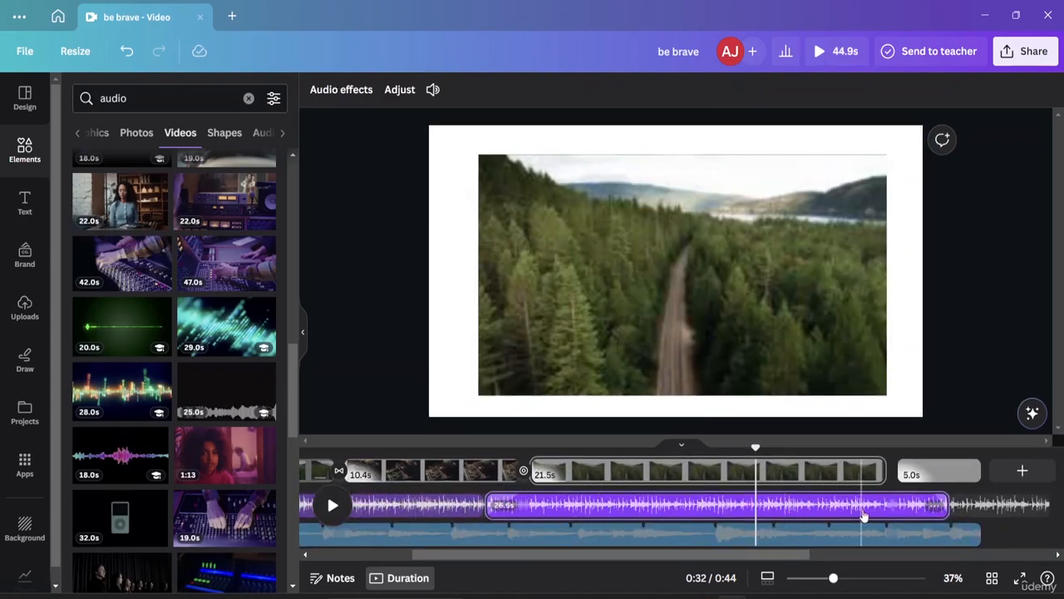
left_click(931, 507)
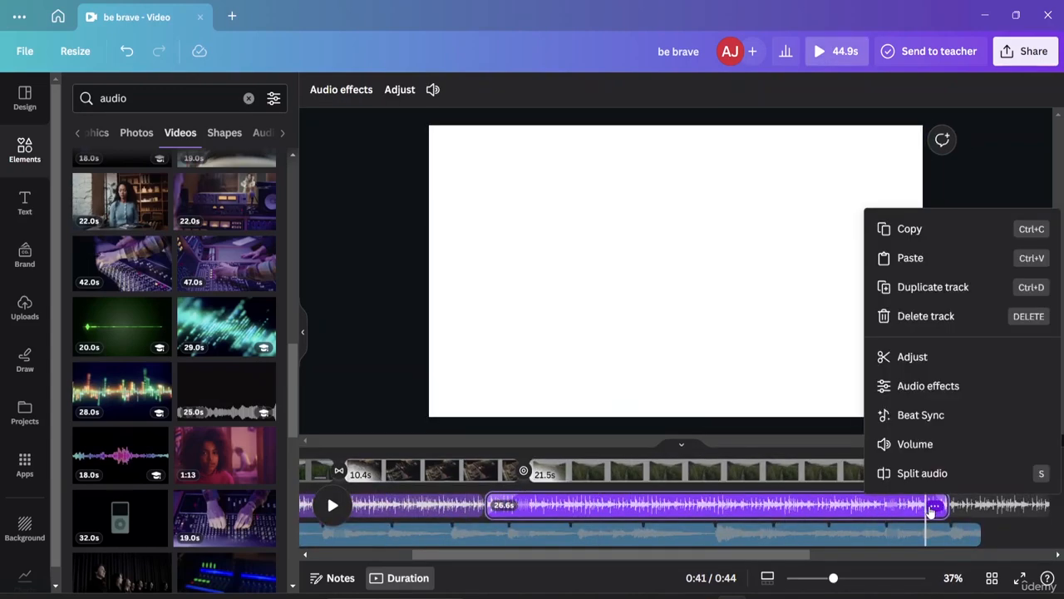
left_click(914, 443)
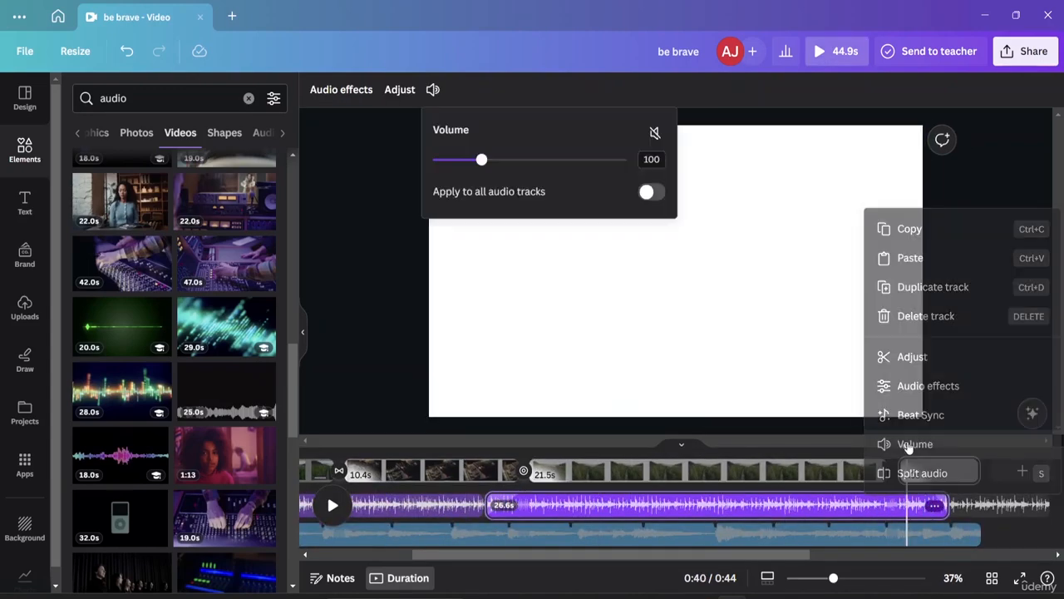
left_click(655, 134)
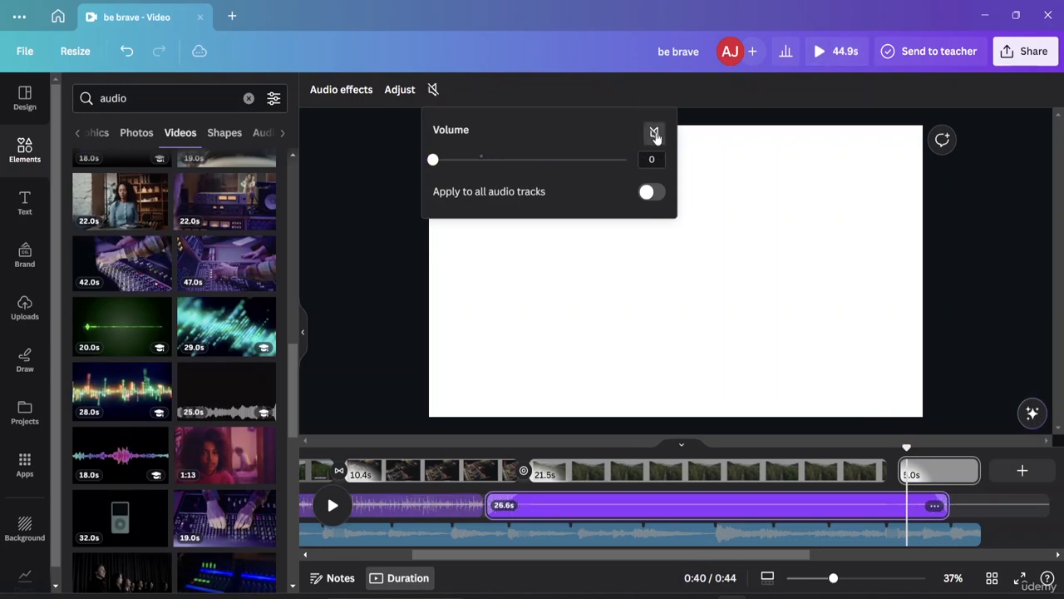
left_click(656, 134)
left_click(655, 134)
Step: Mute the 16.3-second purple audio clip beneath the first three pages, undoing the change once and reapplying it
left_click(430, 504)
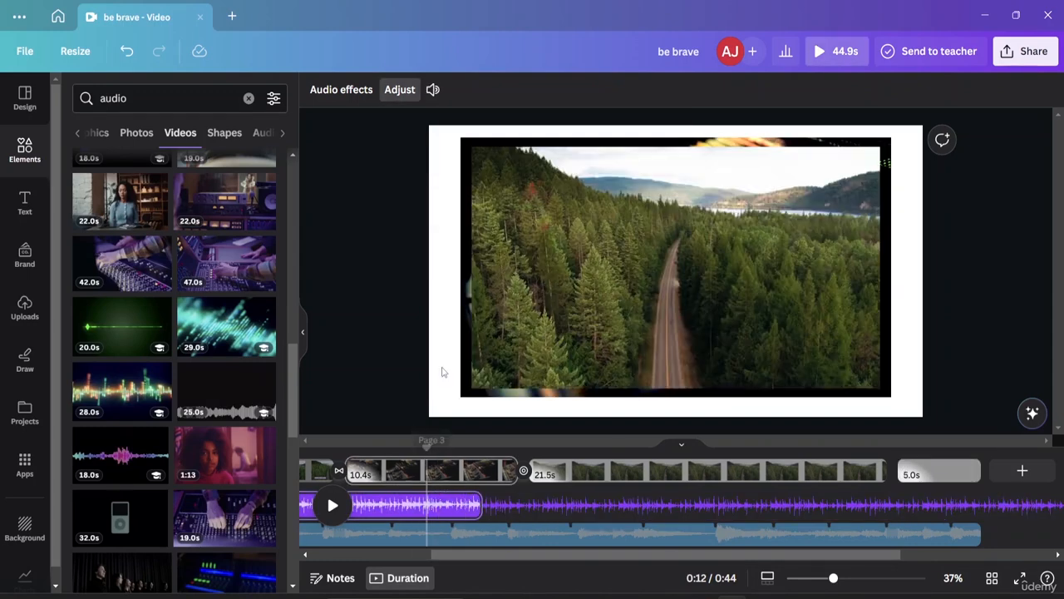
left_click(430, 91)
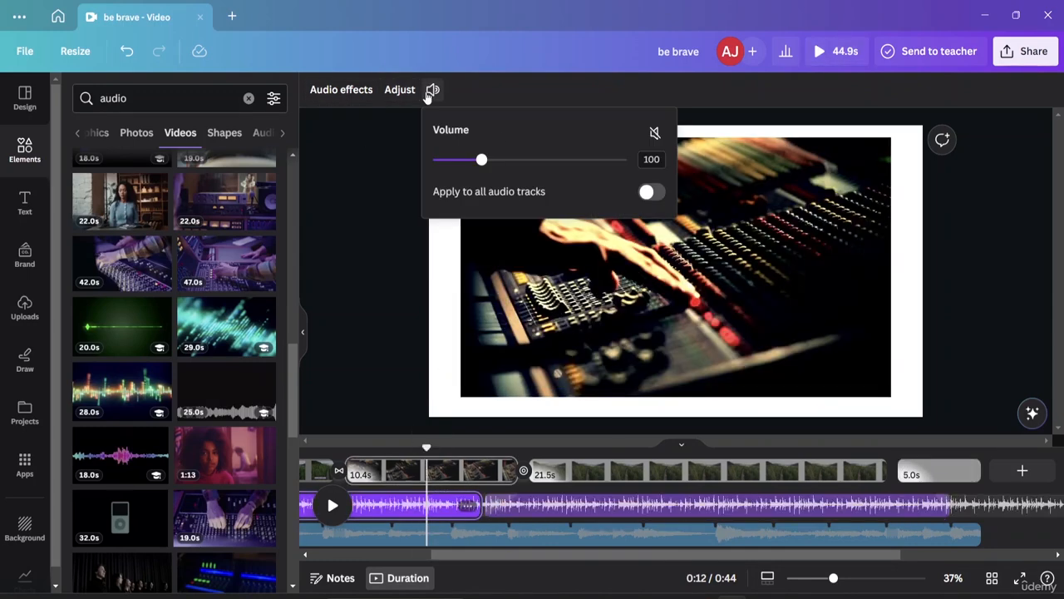
left_click(656, 134)
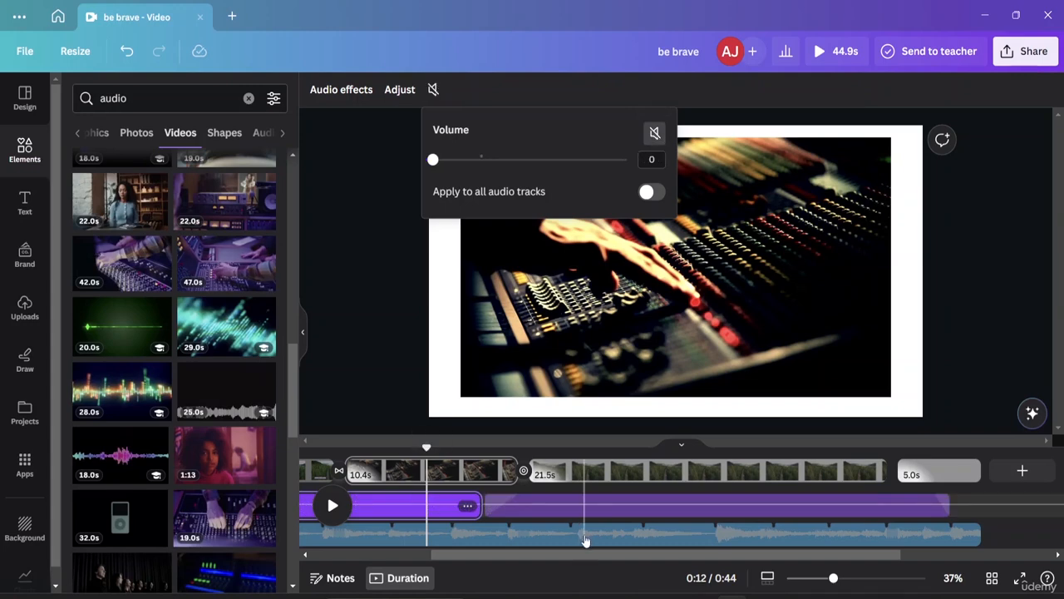
scroll(435, 541, "left", 4)
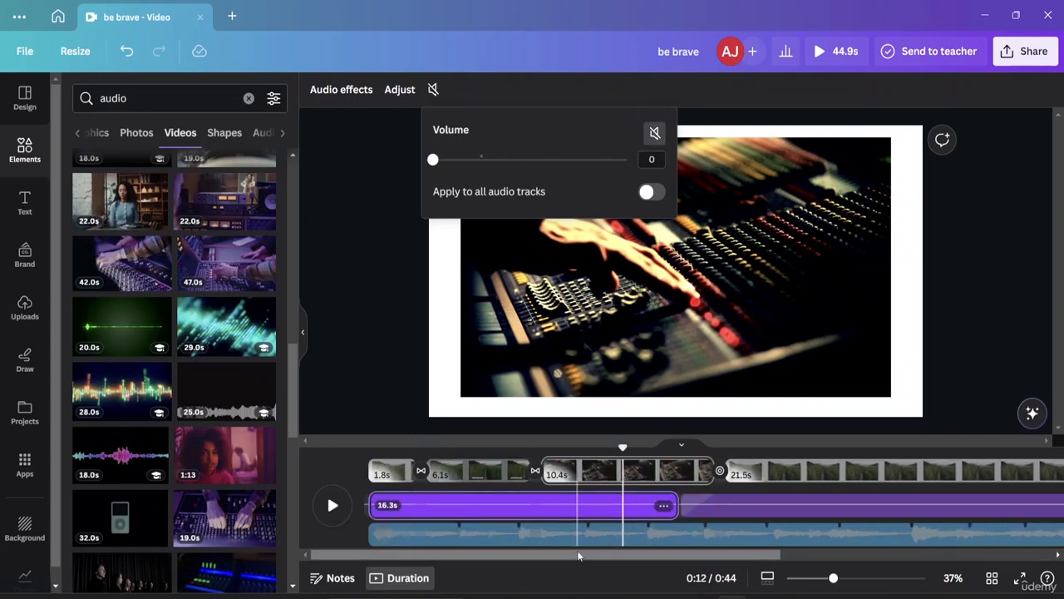
key("ctrl+z")
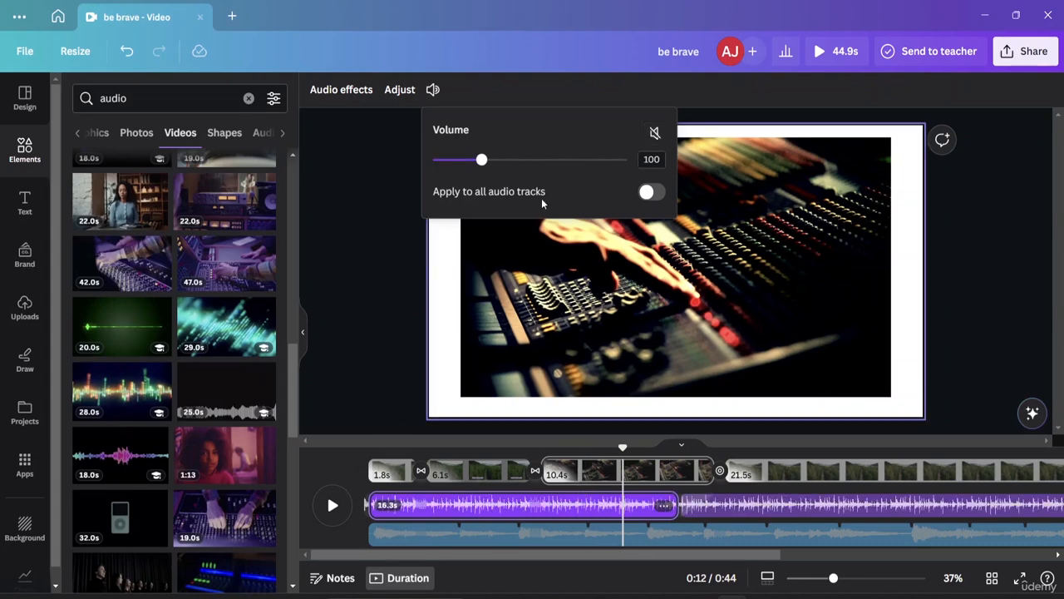
left_click(656, 133)
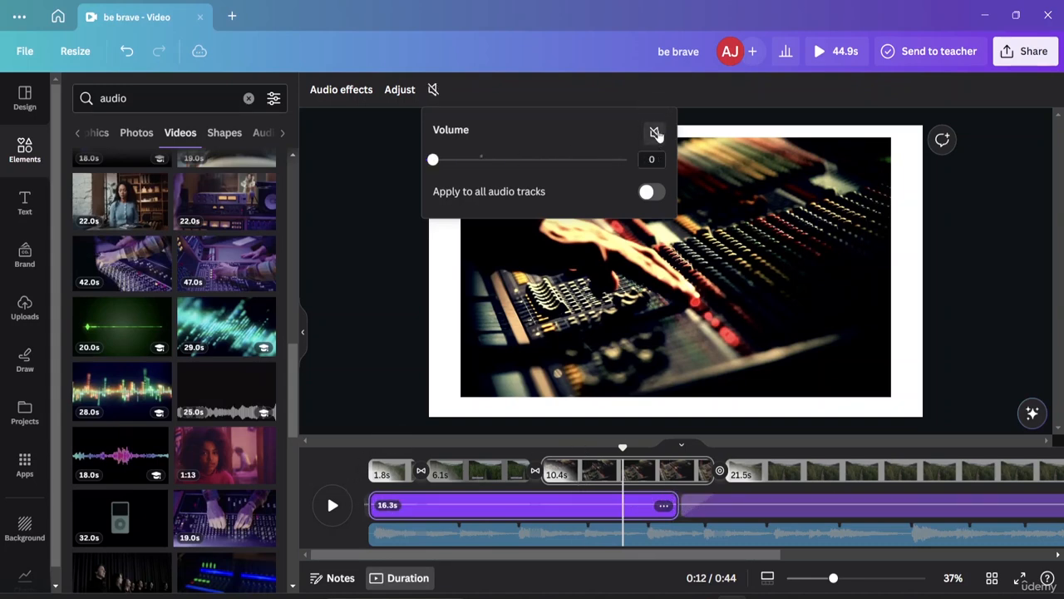
Step: Play the video from 0:01 with the blue audio track, and review the fourth page, second page and transition at 0:08
left_click(405, 533)
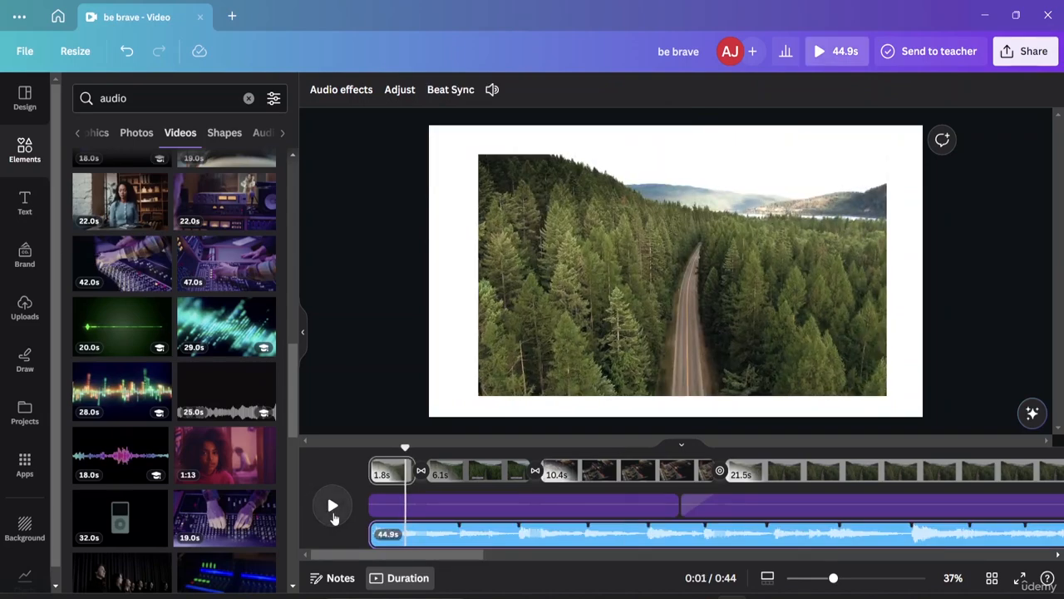
left_click(332, 507)
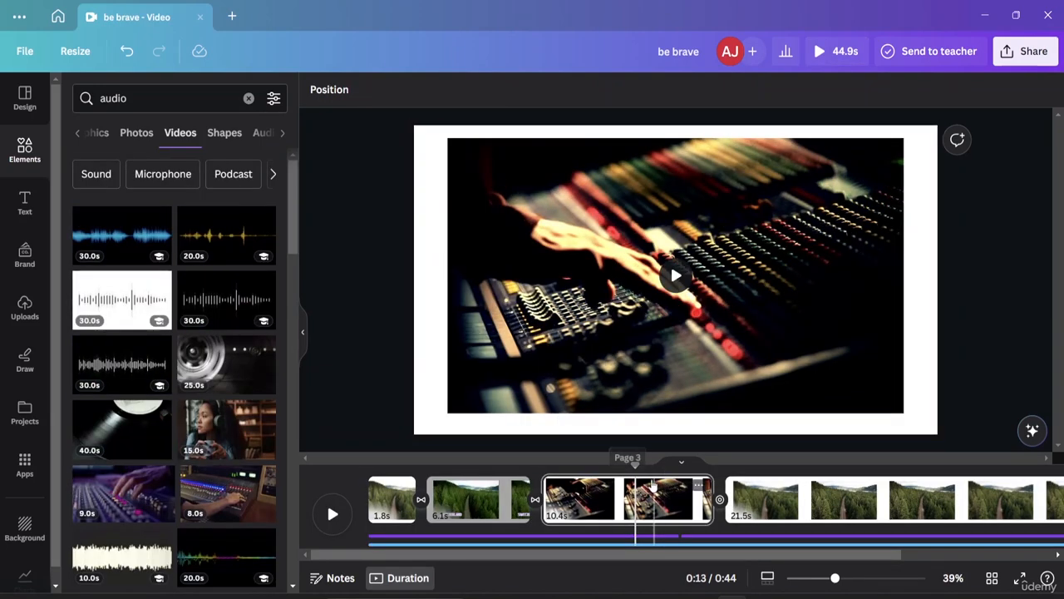
left_click_drag(637, 464, 770, 464)
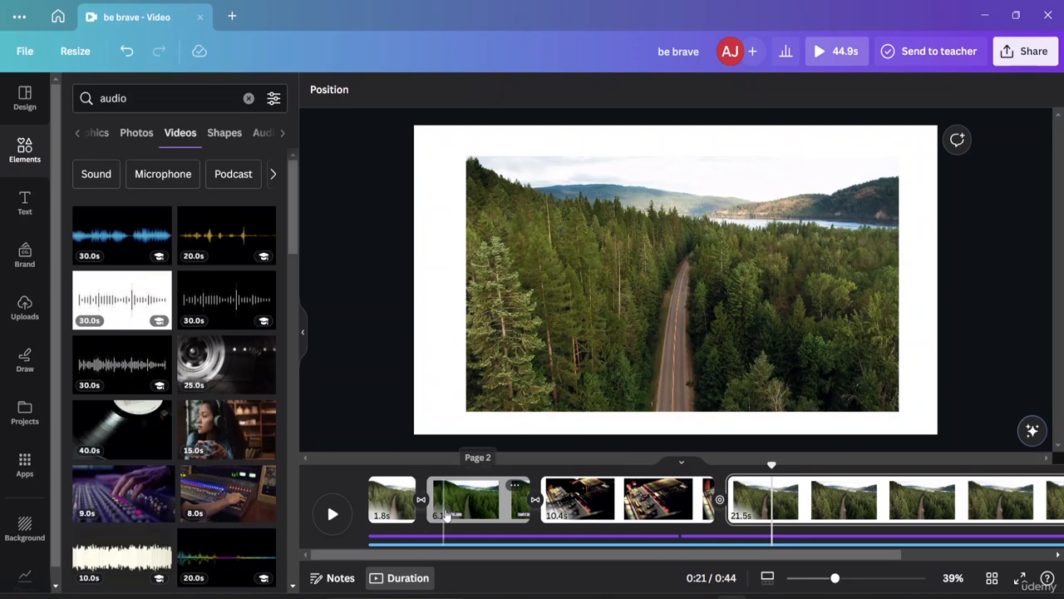
left_click(449, 499)
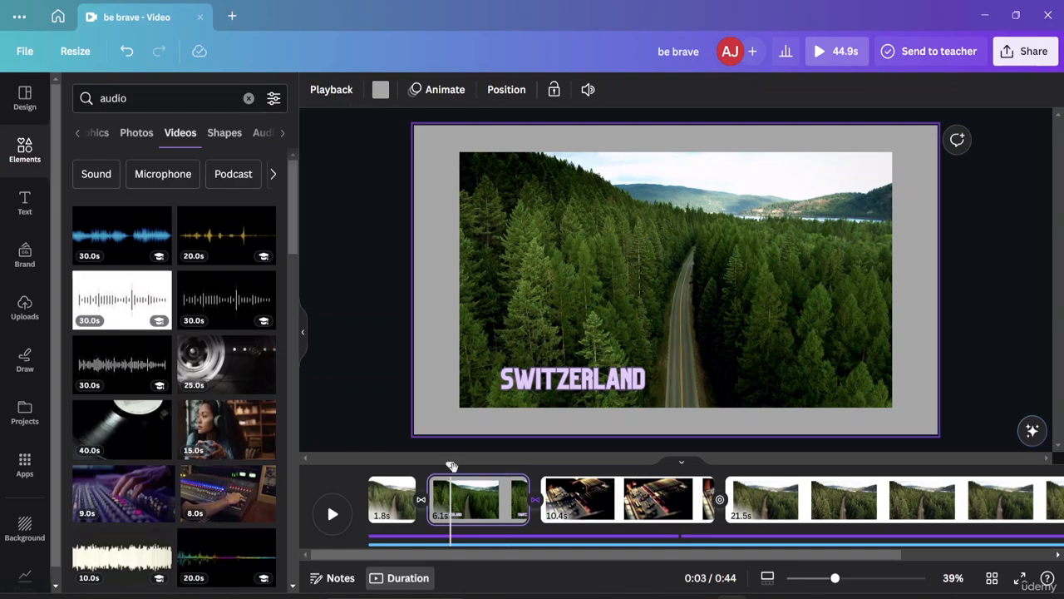
left_click_drag(451, 465, 542, 480)
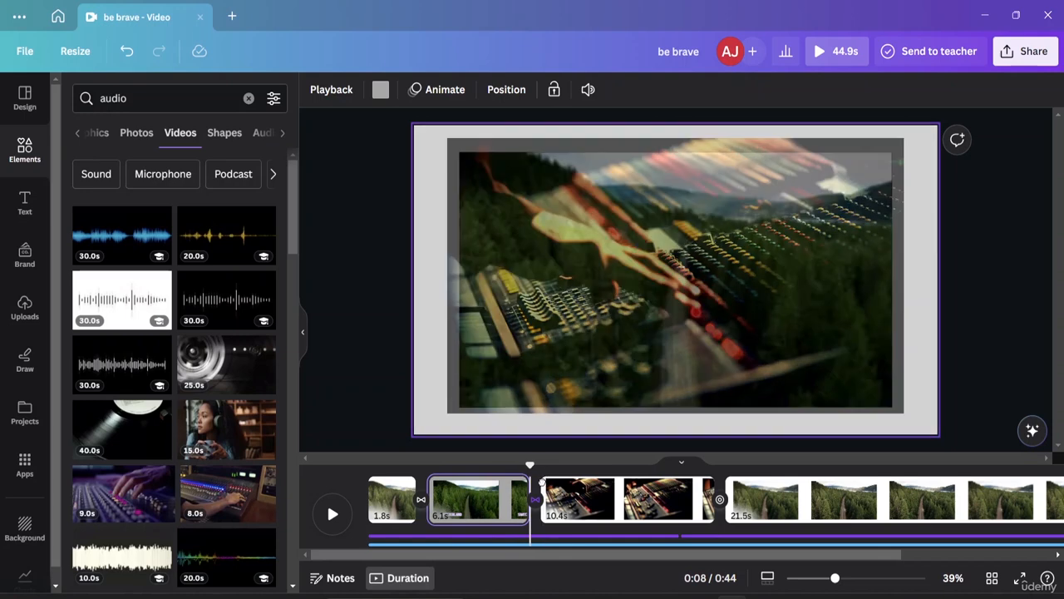
Step: Insert a blank page between the second page and the mixing console page, and place the playhead on it at 0:10
left_click(536, 509)
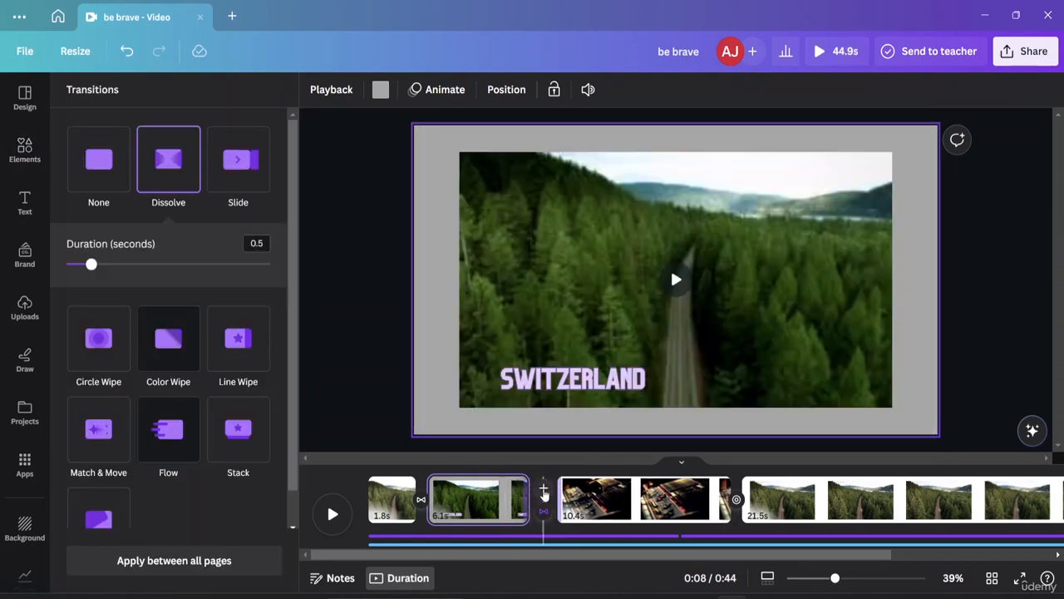
left_click(543, 491)
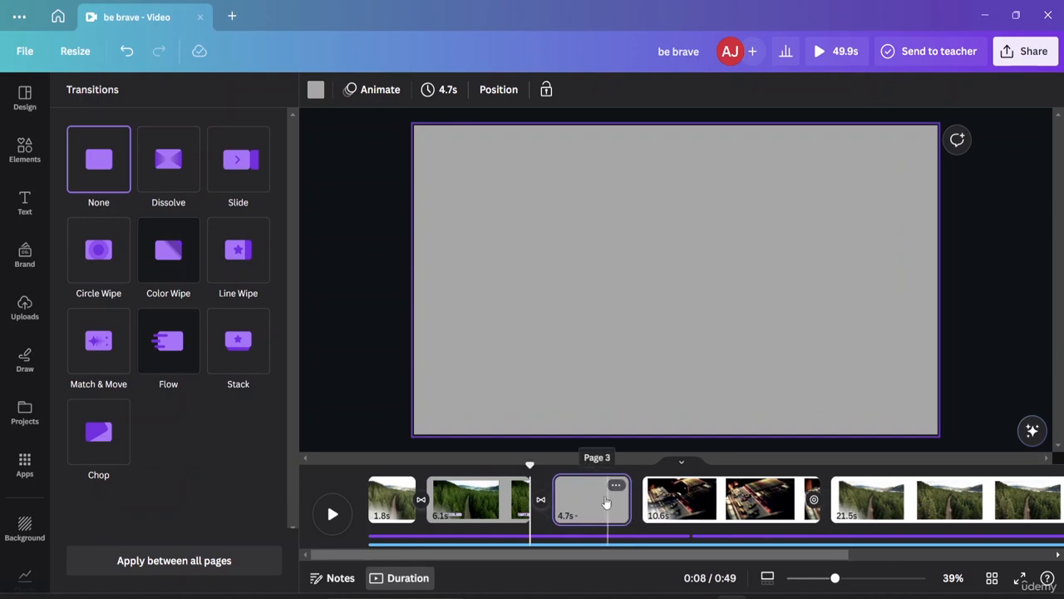
left_click(566, 502)
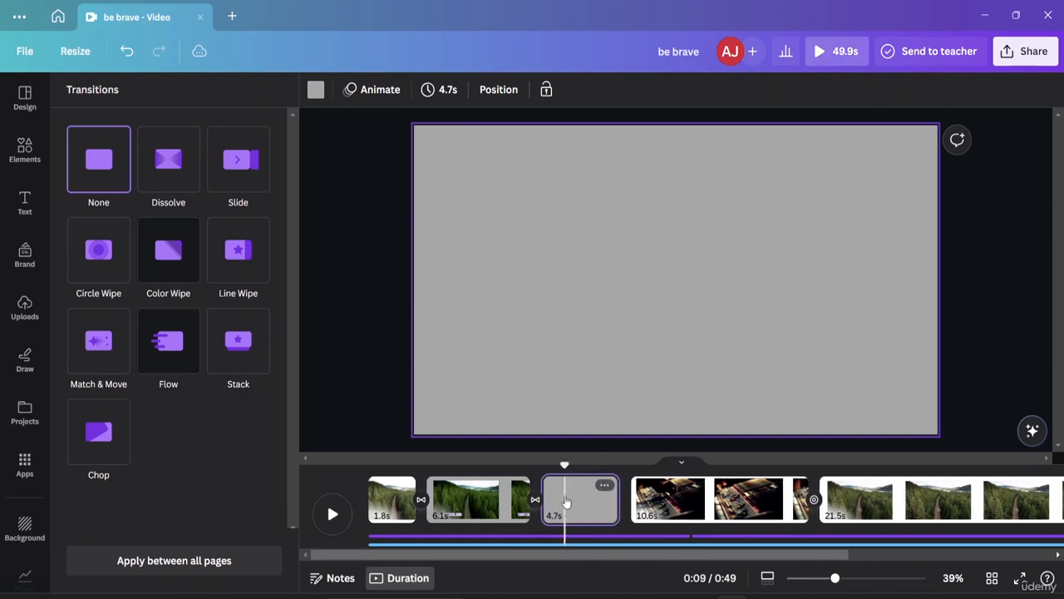
left_click(591, 505)
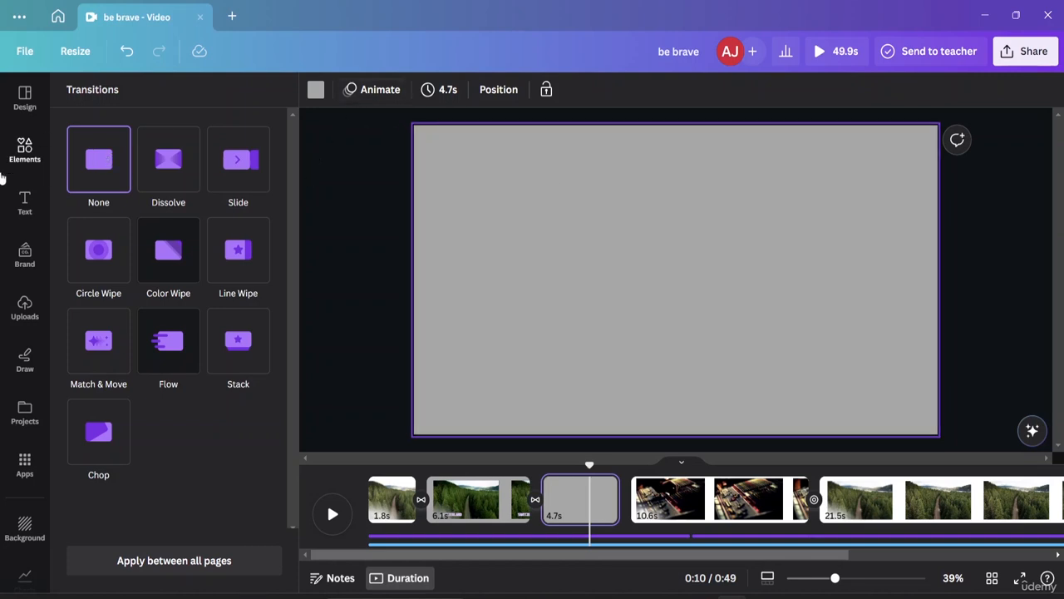
Step: Search the elements library for "intro" and browse the results
left_click(25, 149)
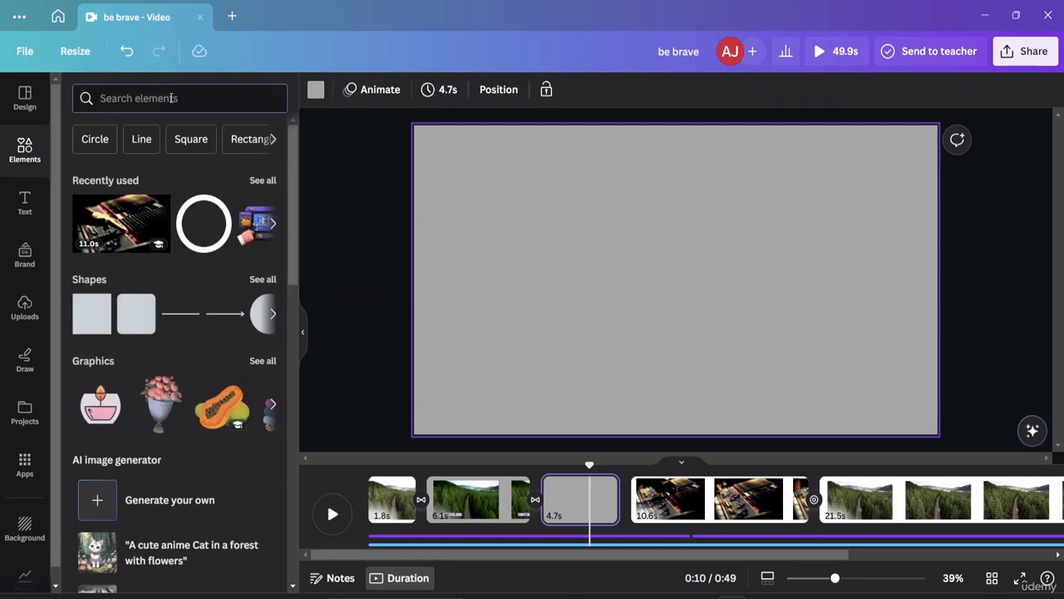
left_click(172, 98)
type("intro")
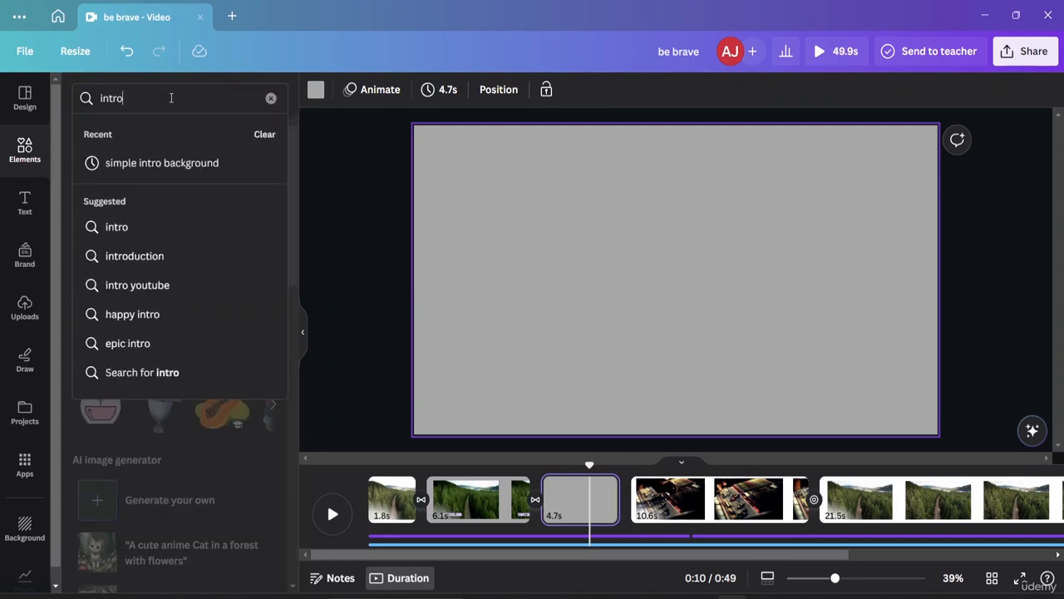
left_click(154, 227)
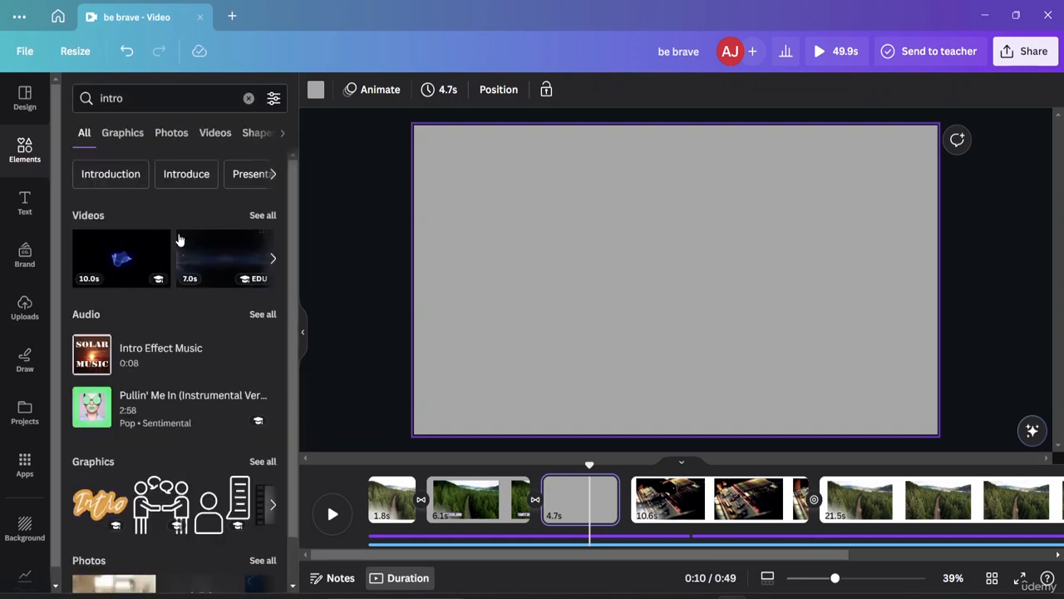
scroll(170, 251, "down", 1)
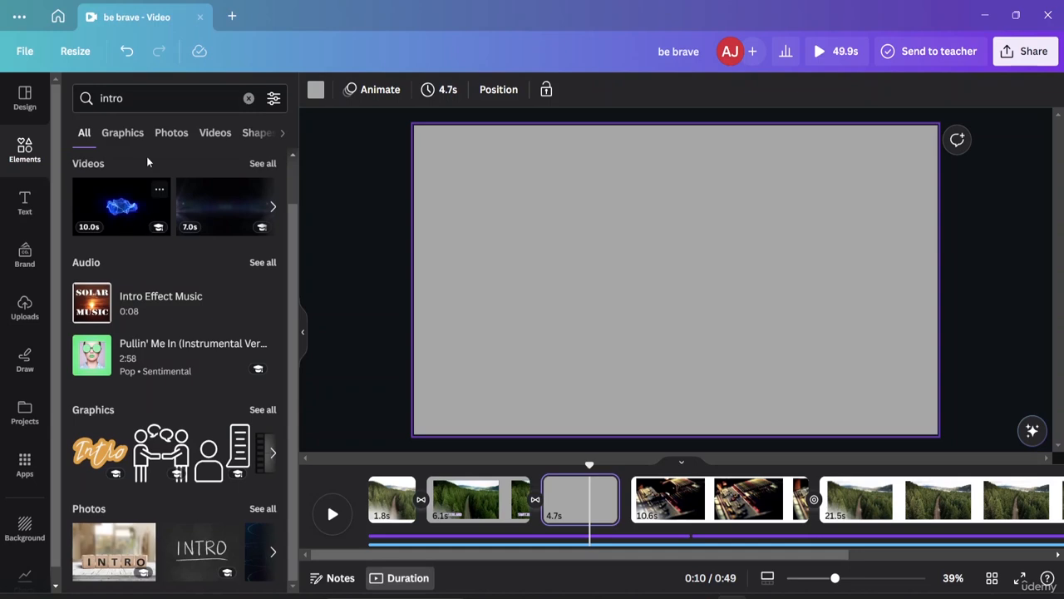
Step: Browse the "intro" graphics and add the grey film-countdown graphic with the number 5 to the blank page
left_click(121, 135)
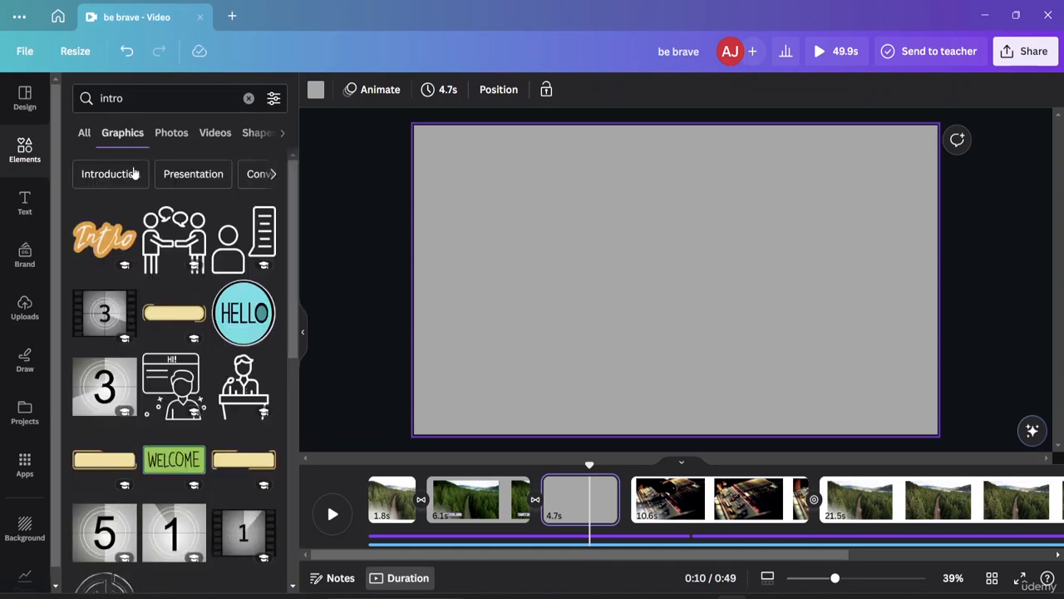
scroll(220, 231, "down", 3)
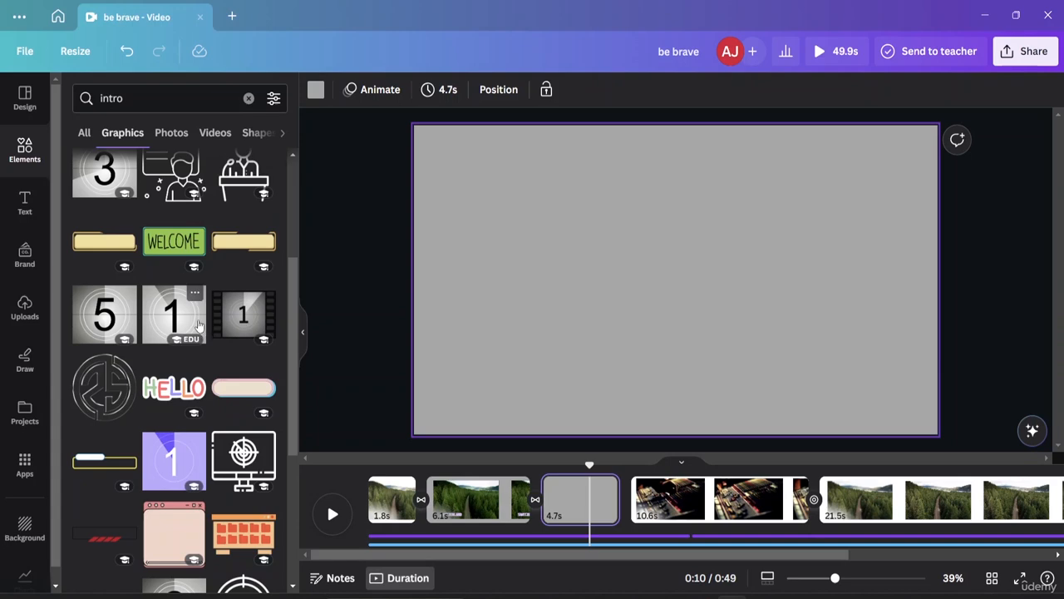
scroll(133, 316, "down", 2)
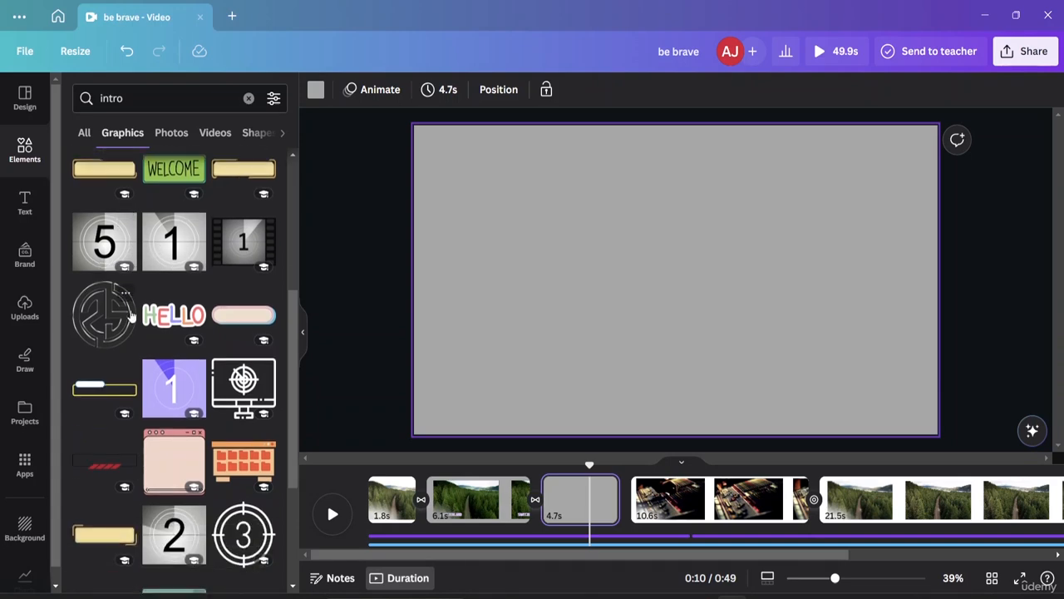
scroll(131, 314, "up", 5)
scroll(133, 316, "up", 2)
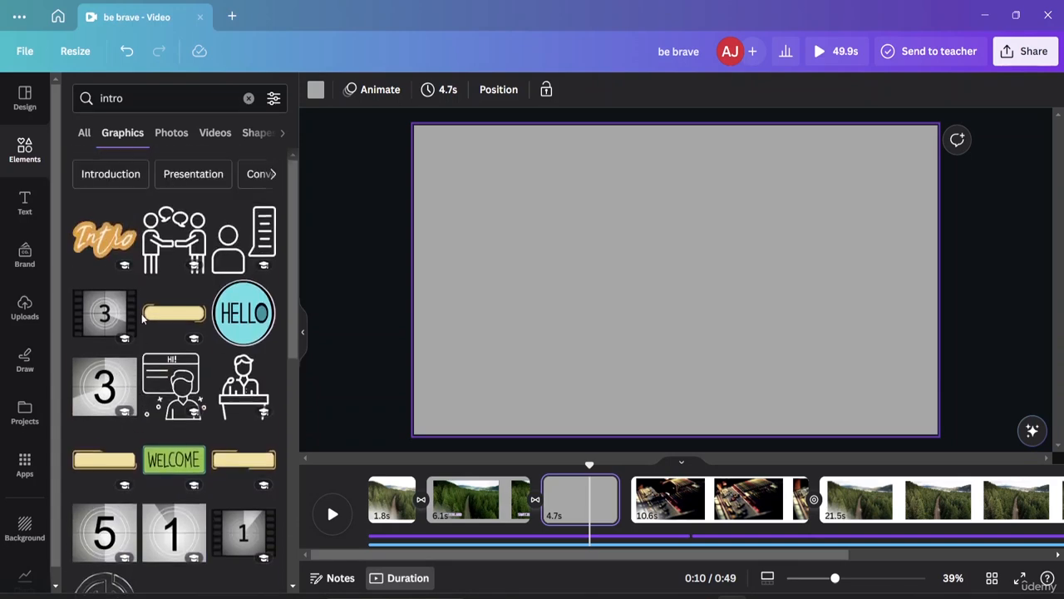
scroll(142, 316, "down", 5)
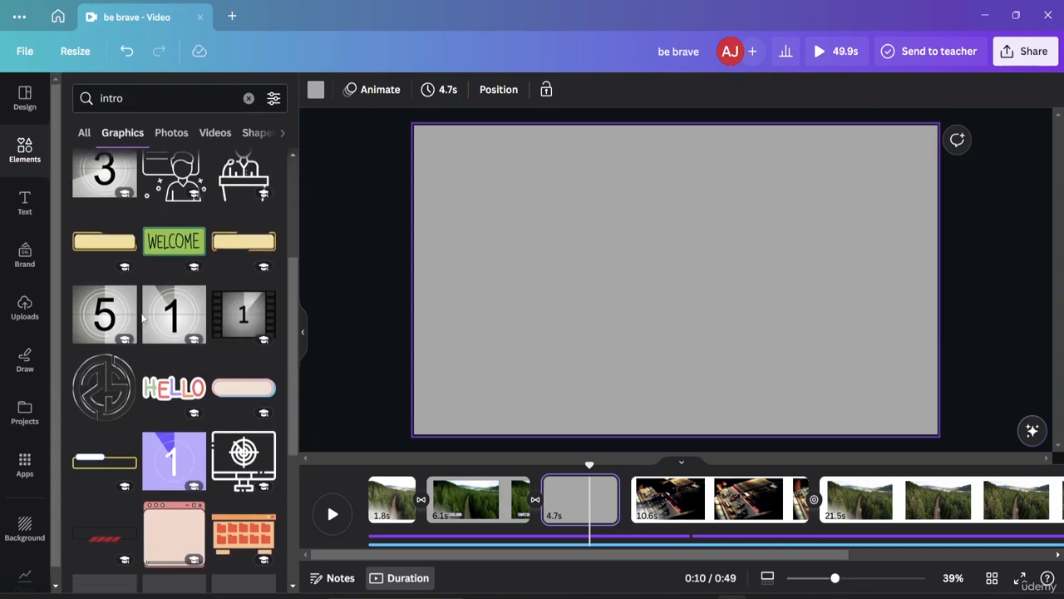
left_click(101, 315)
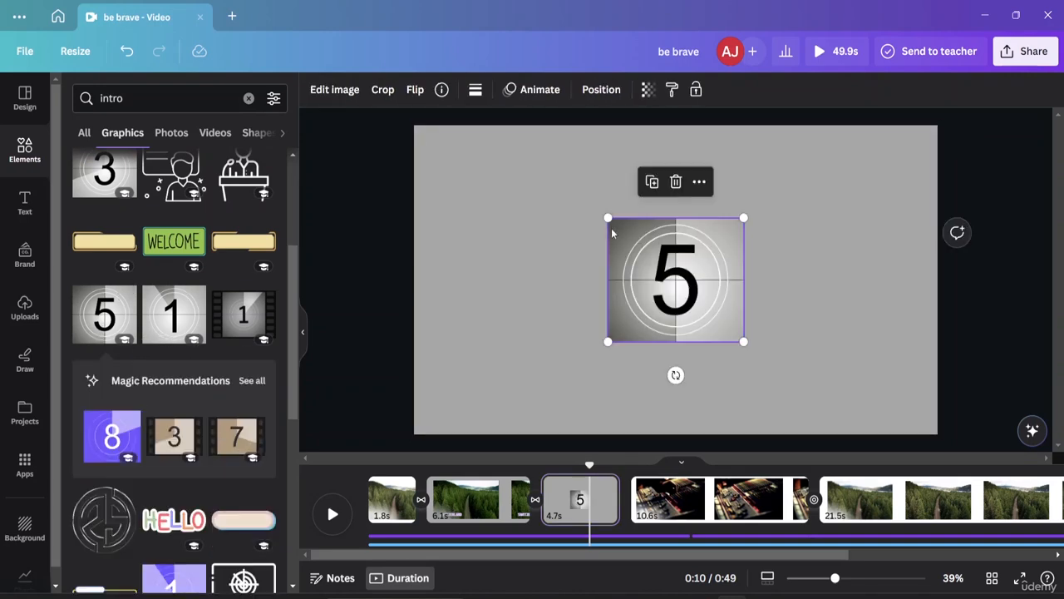
Step: Enlarge the number 5 countdown graphic to the full page height and centre it horizontally on the page
left_click_drag(608, 218, 459, 158)
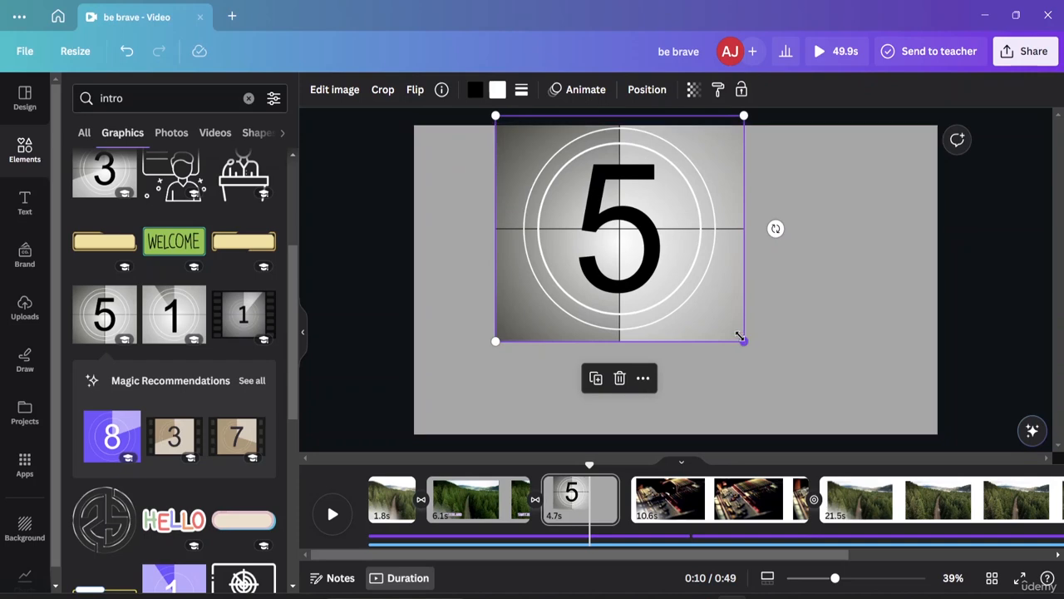
left_click_drag(743, 341, 842, 431)
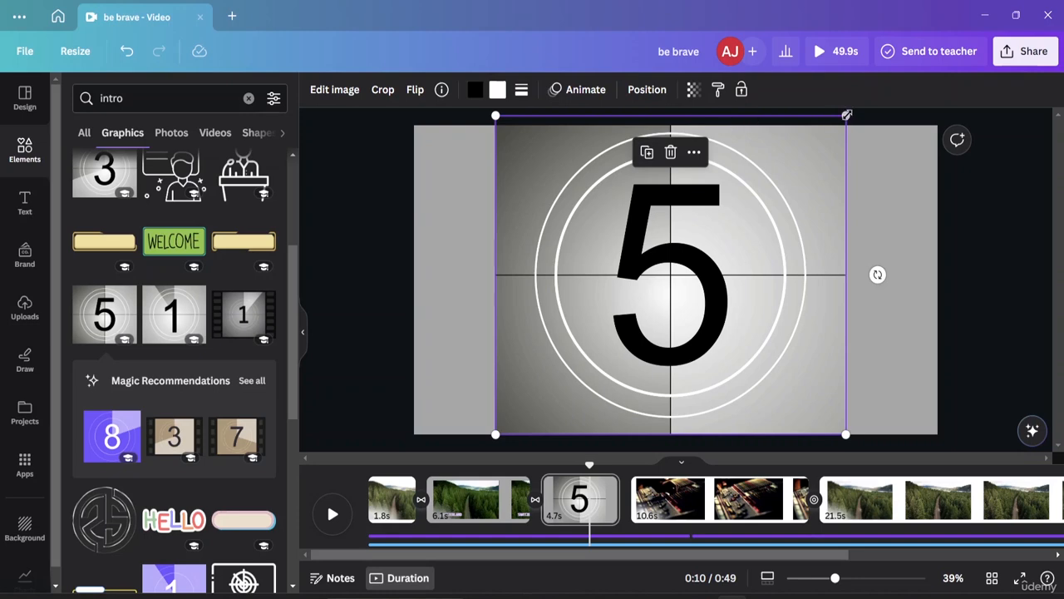
left_click_drag(845, 115, 835, 125)
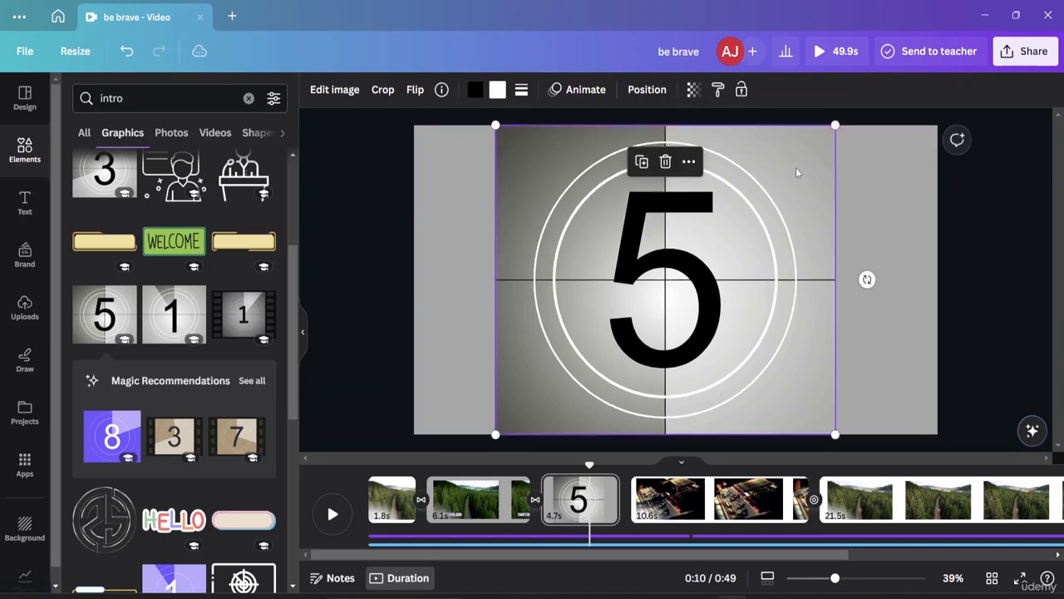
left_click_drag(763, 197, 774, 197)
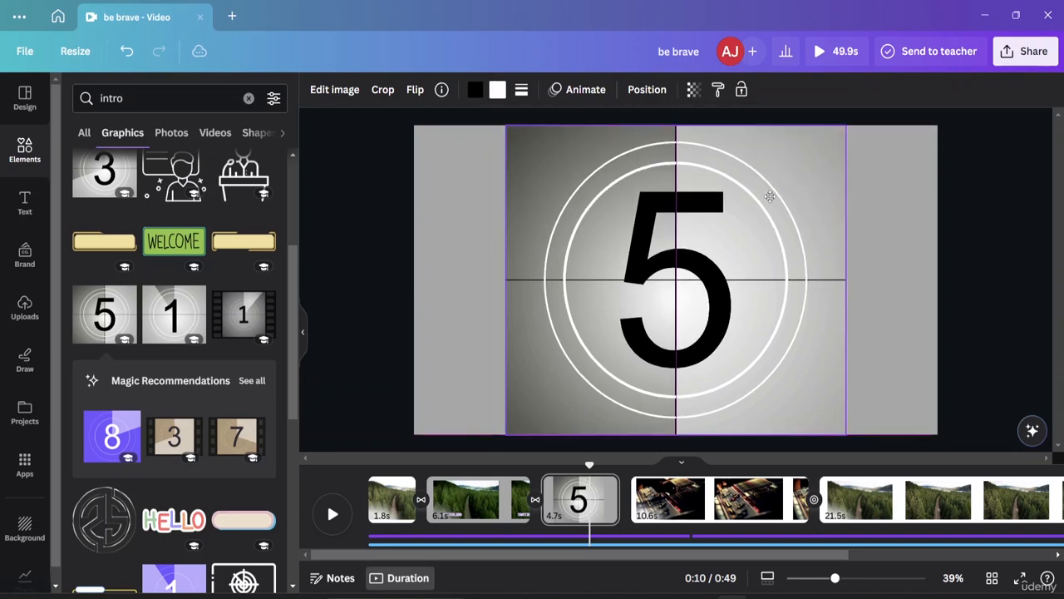
left_click(873, 225)
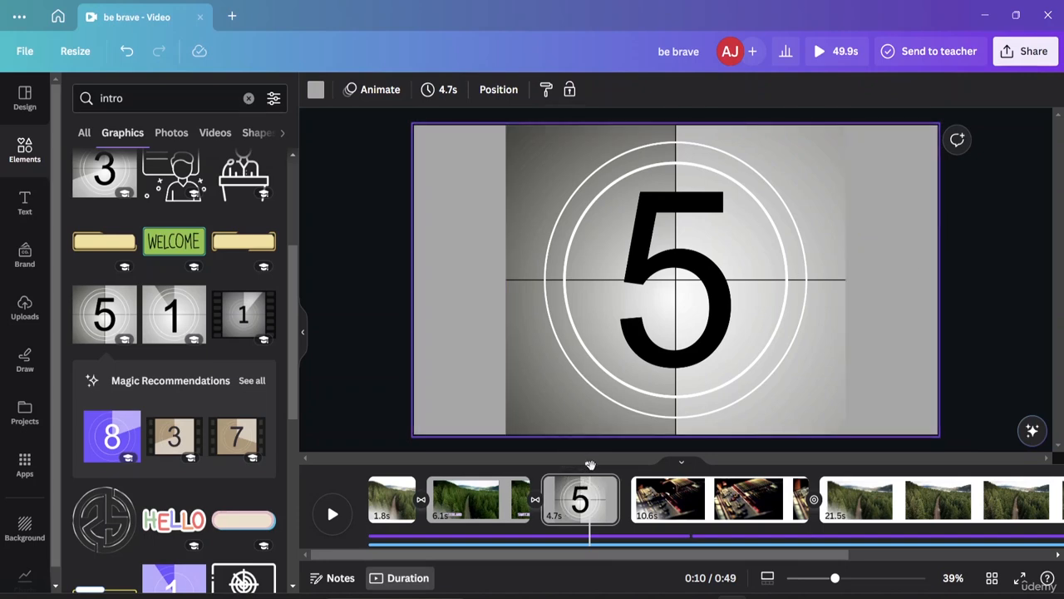
Step: Play the video from 0:07 on the second page through the countdown page to the mixing console page
left_click_drag(589, 463, 512, 462)
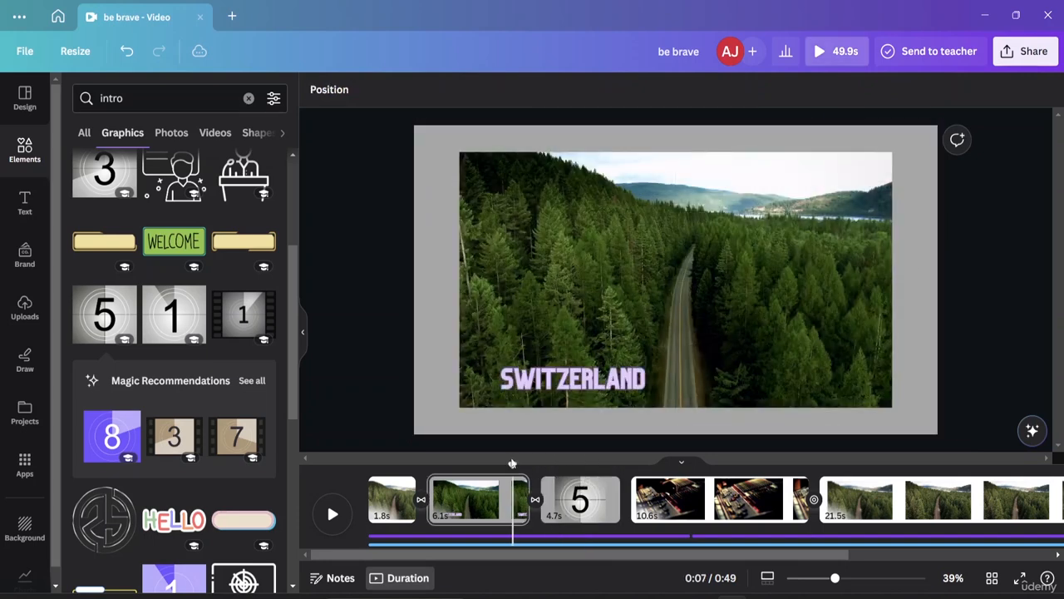
key("space")
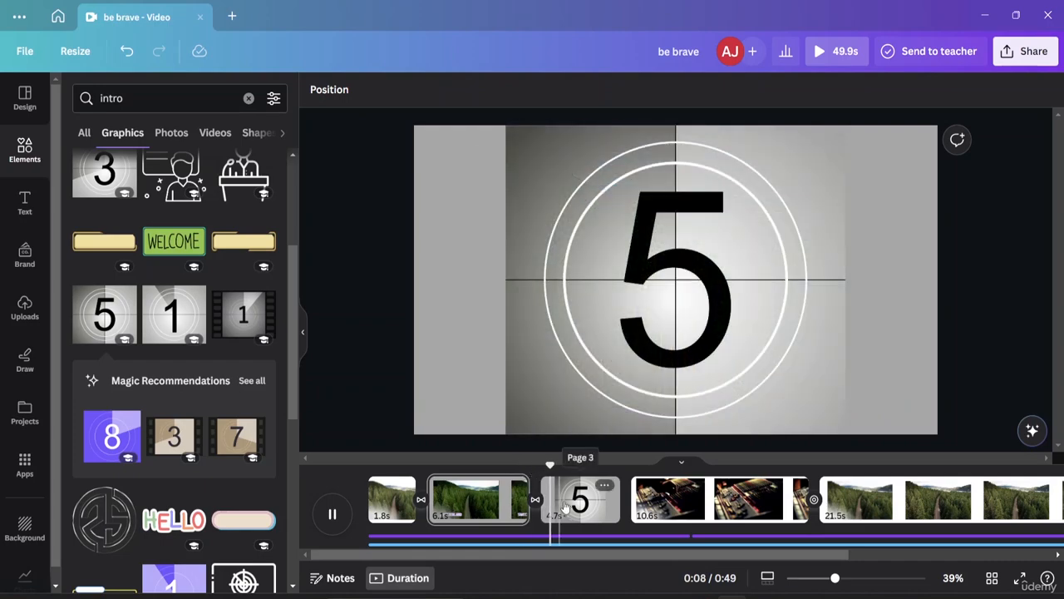
left_click(704, 519)
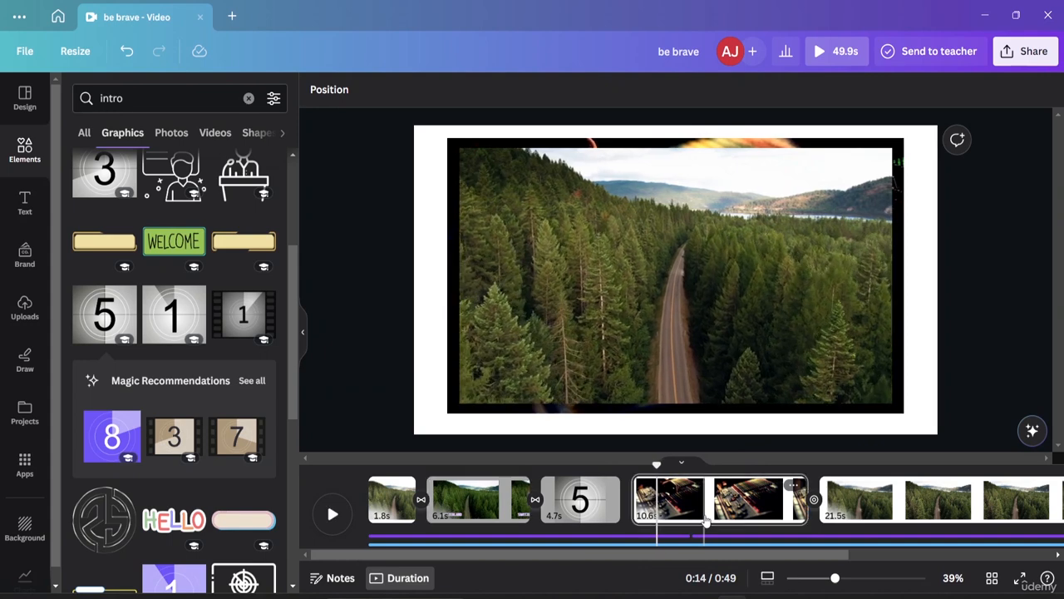
Step: Replay the video from the middle of the countdown page to review the transition into the mixing console page
left_click(572, 286)
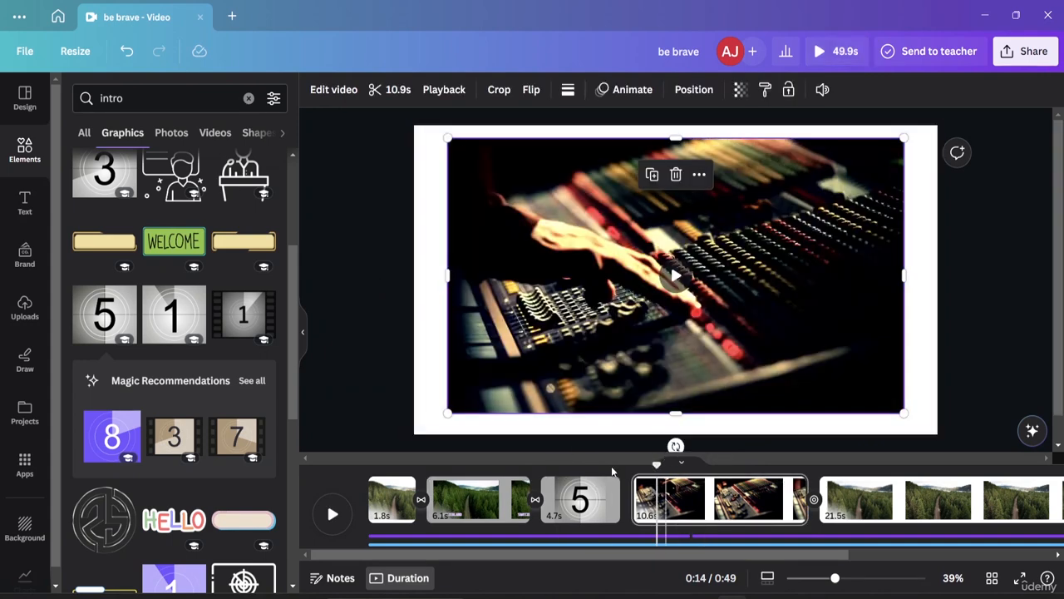
left_click_drag(654, 462, 587, 467)
key("space")
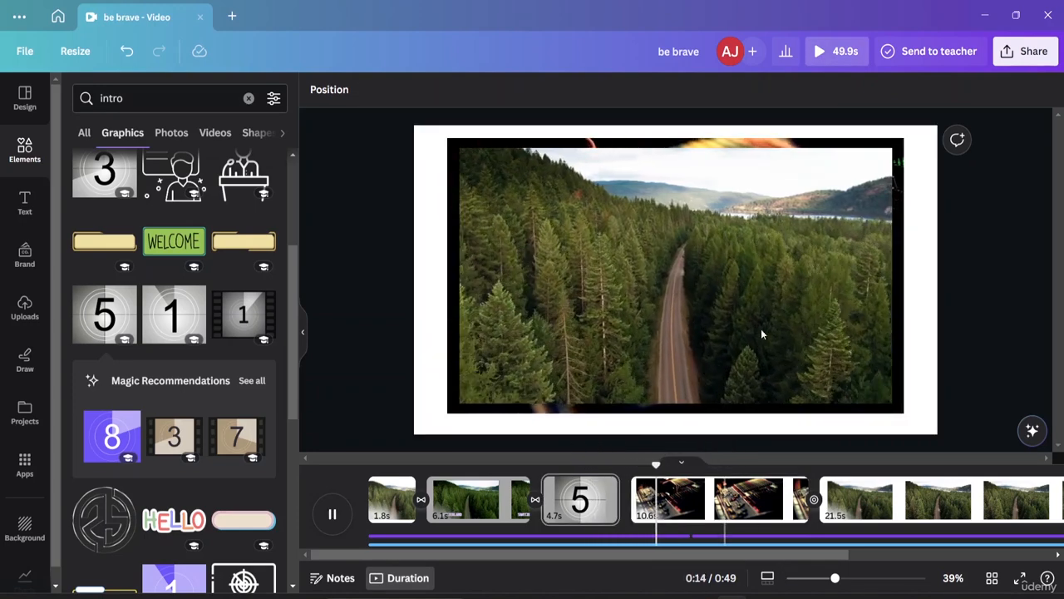
double_click(868, 343)
left_click(925, 361)
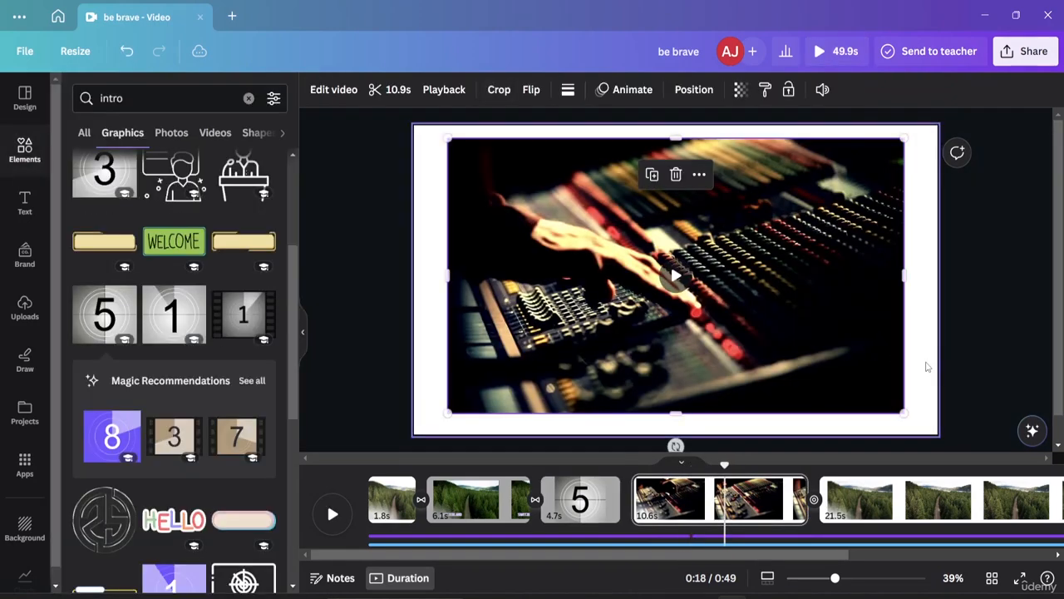
Step: Hide the 10.6-second mixing console page
left_click(666, 504)
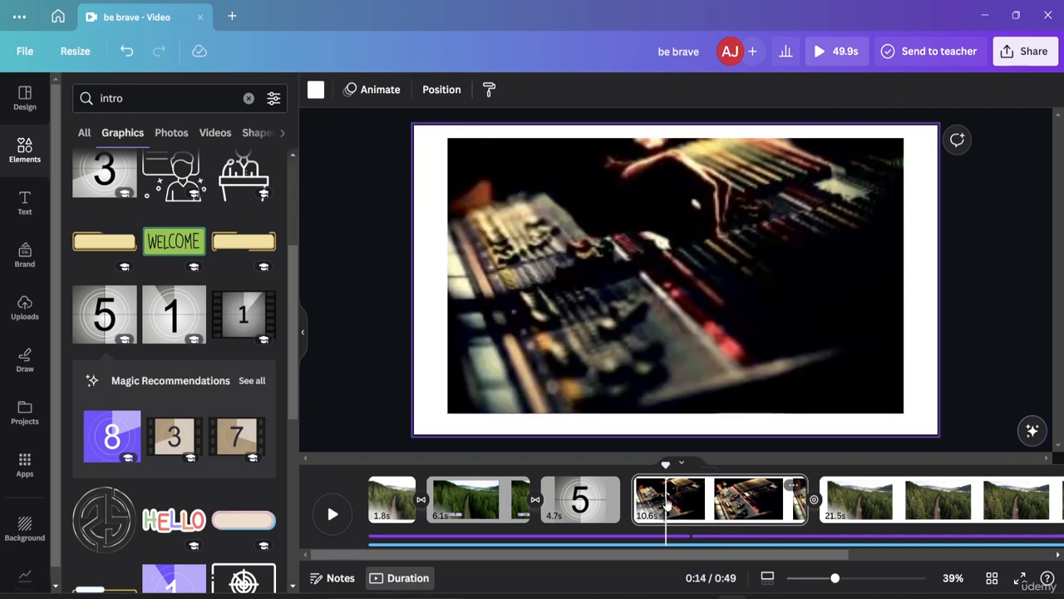
right_click(666, 504)
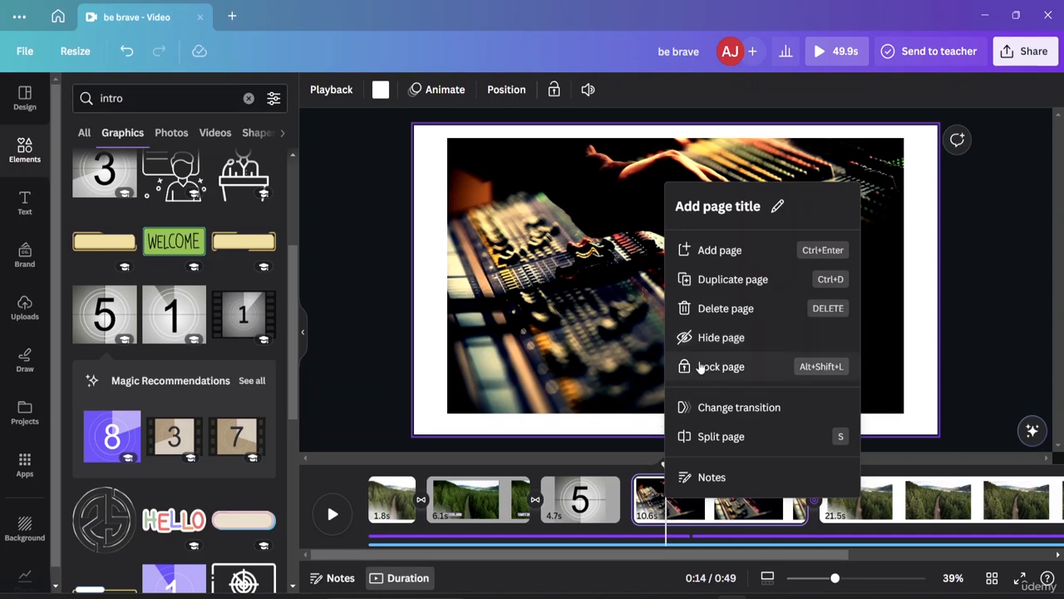
left_click(721, 337)
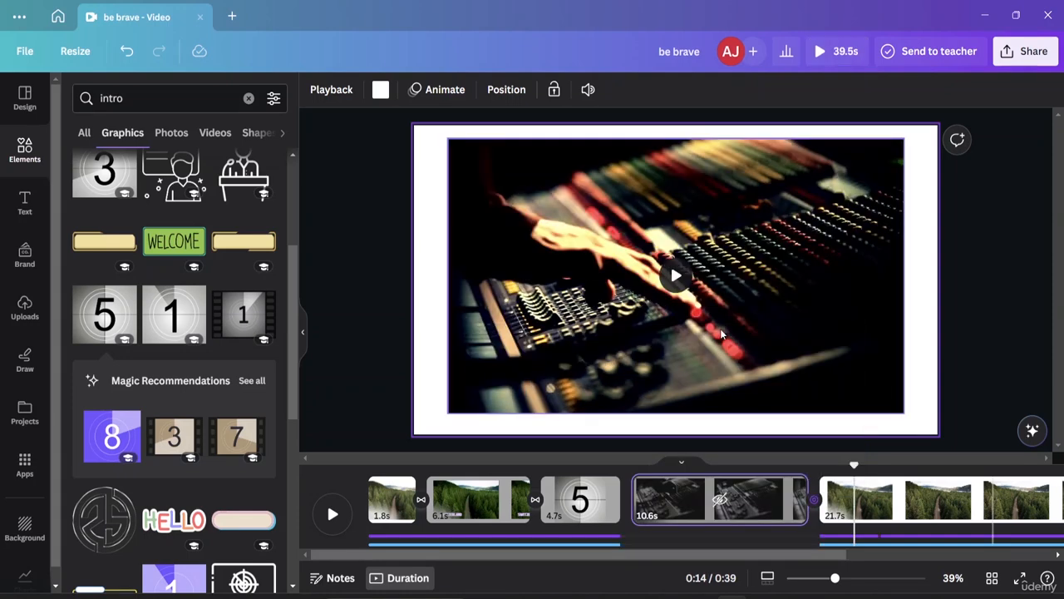
Step: Play the video from the end of the countdown page to check playback across the hidden mixing console page
left_click(724, 510)
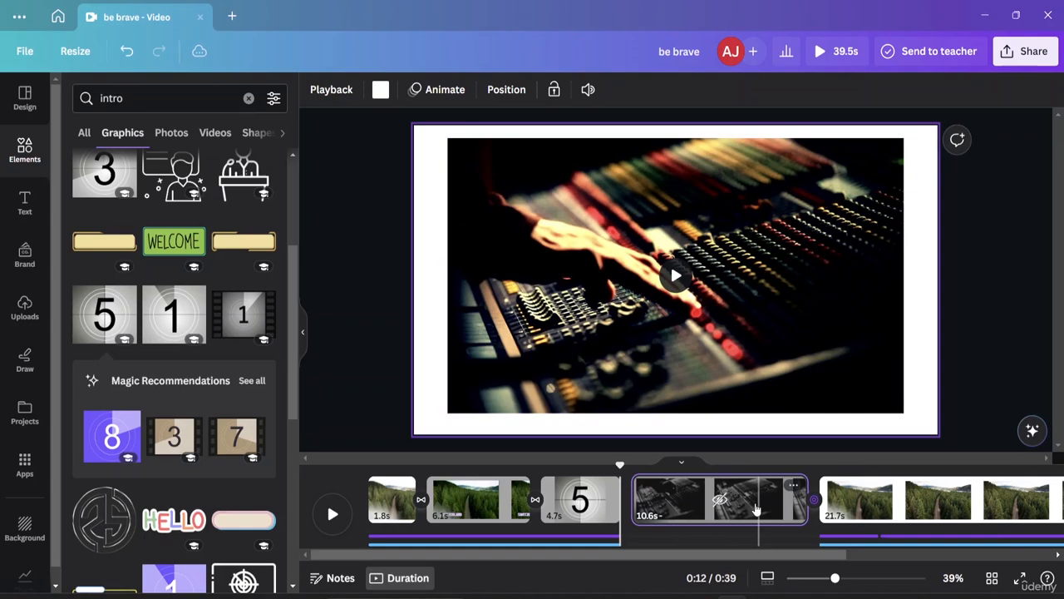
left_click(605, 471)
key("space")
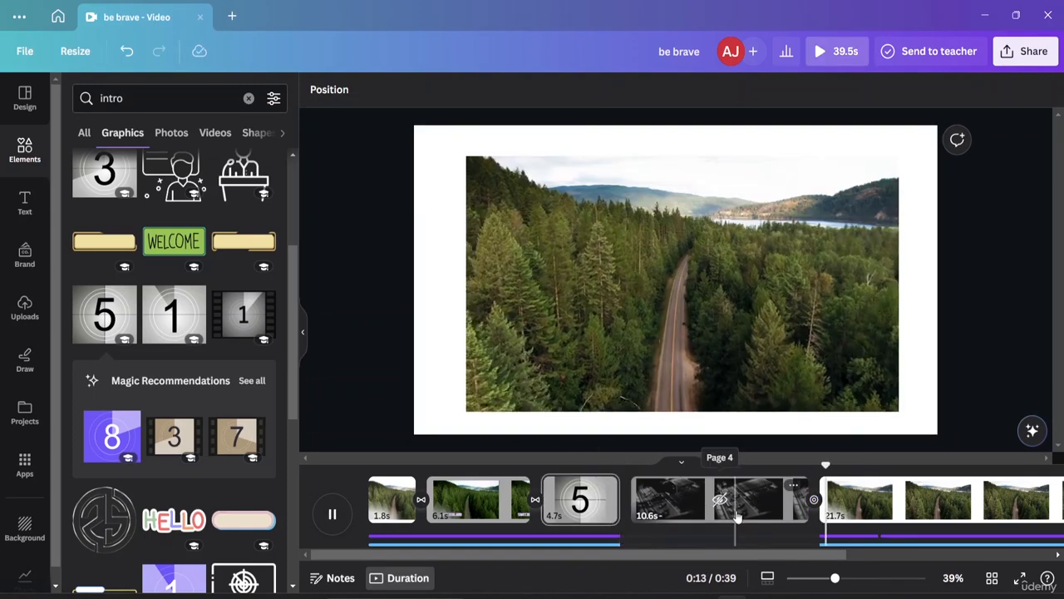
left_click(722, 499)
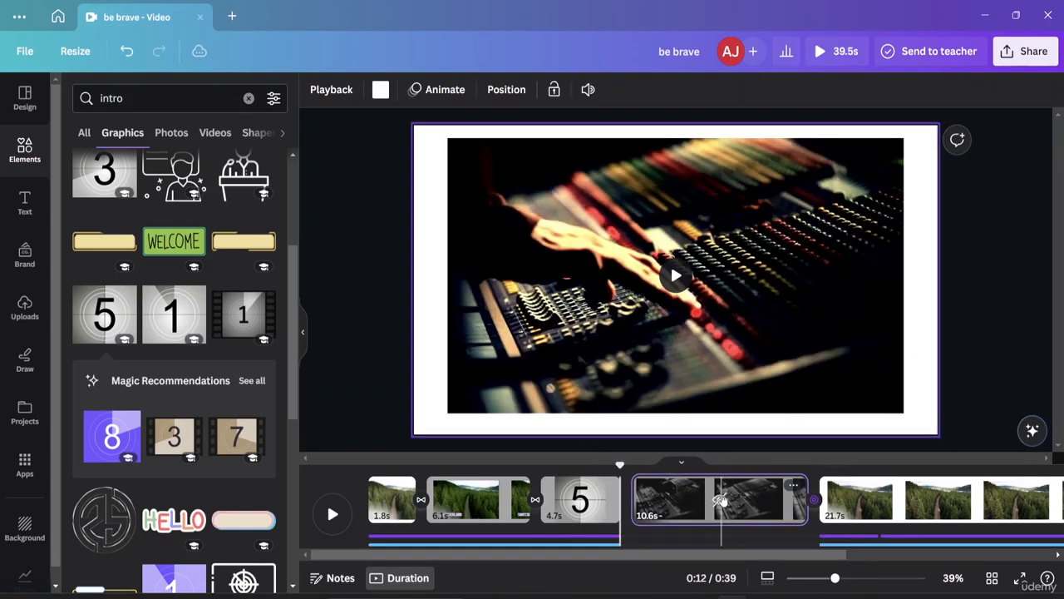
left_click(383, 341)
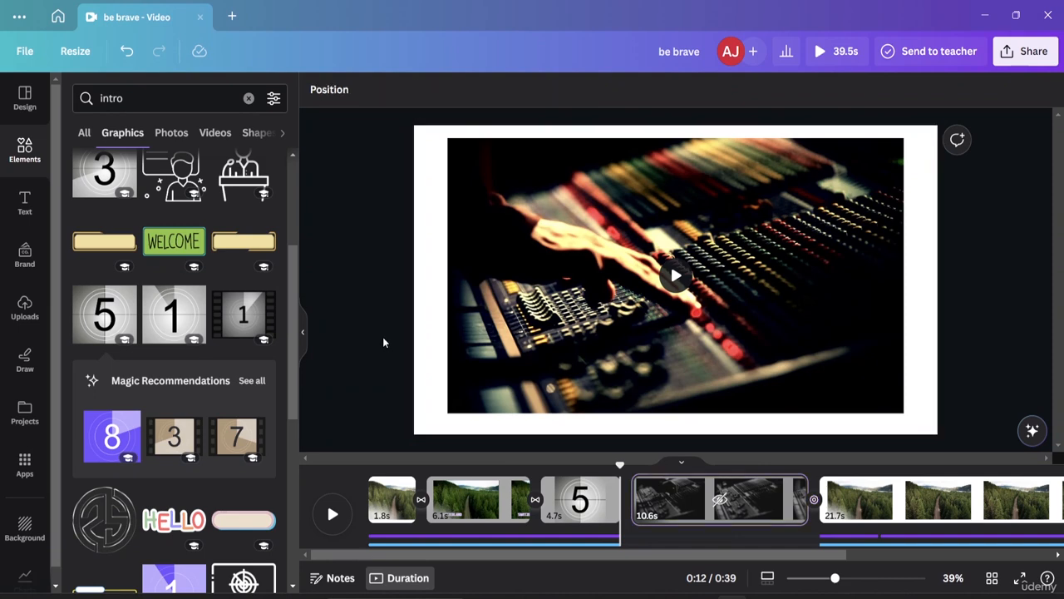
Step: Search the elements library for "end templates" with the end of the timeline in view
left_click(593, 499)
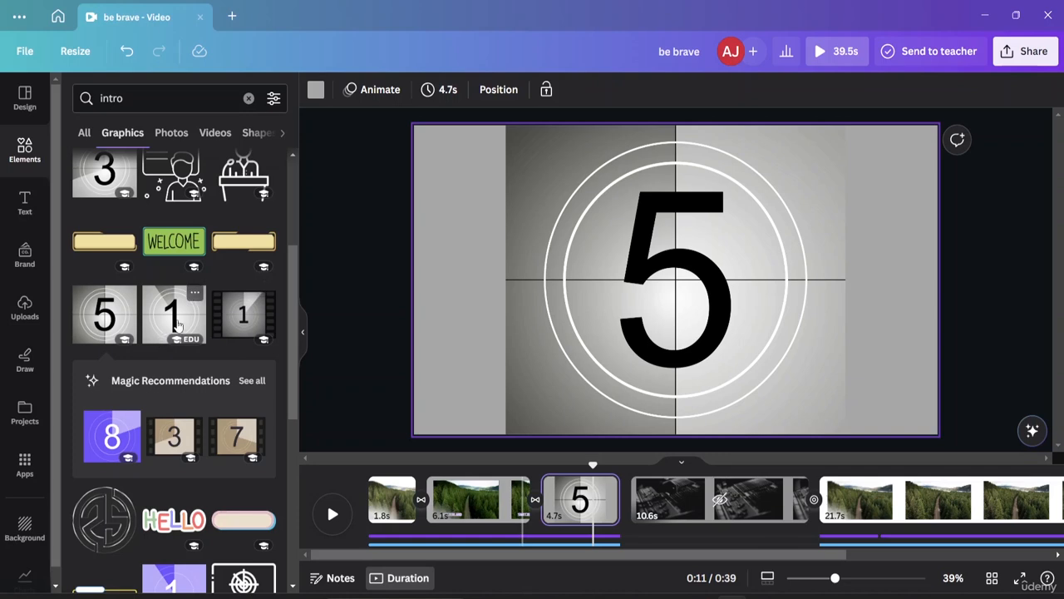
left_click(1056, 555)
left_click(1056, 554)
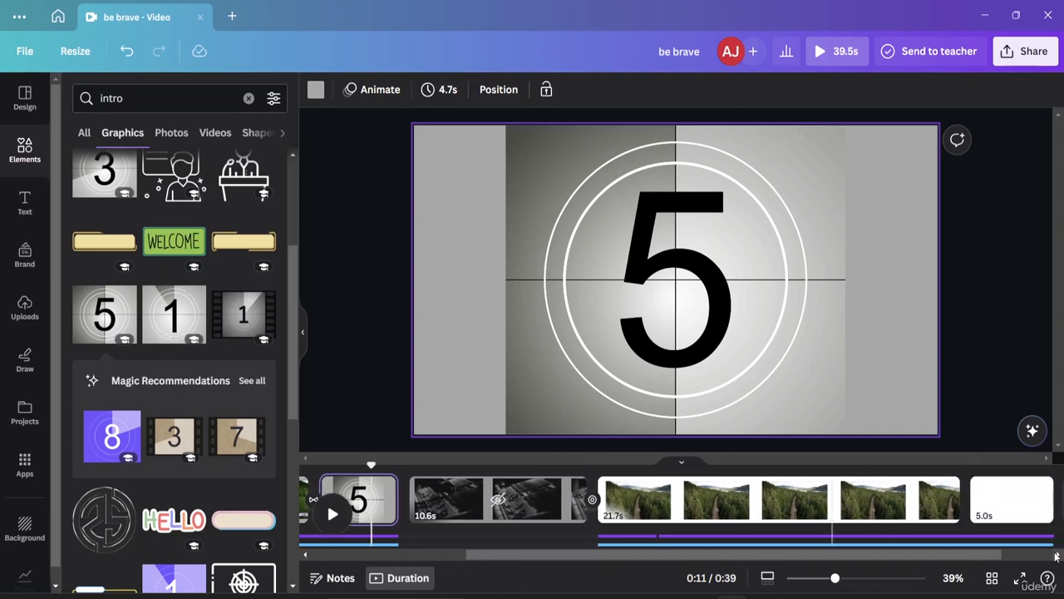
left_click(1056, 555)
left_click(1056, 555)
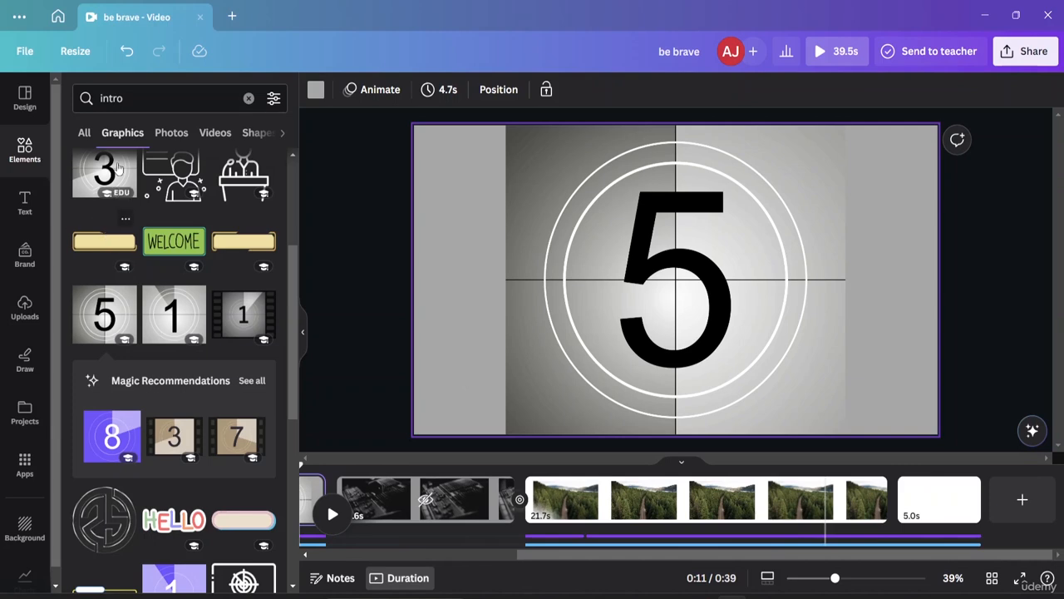
left_click(249, 99)
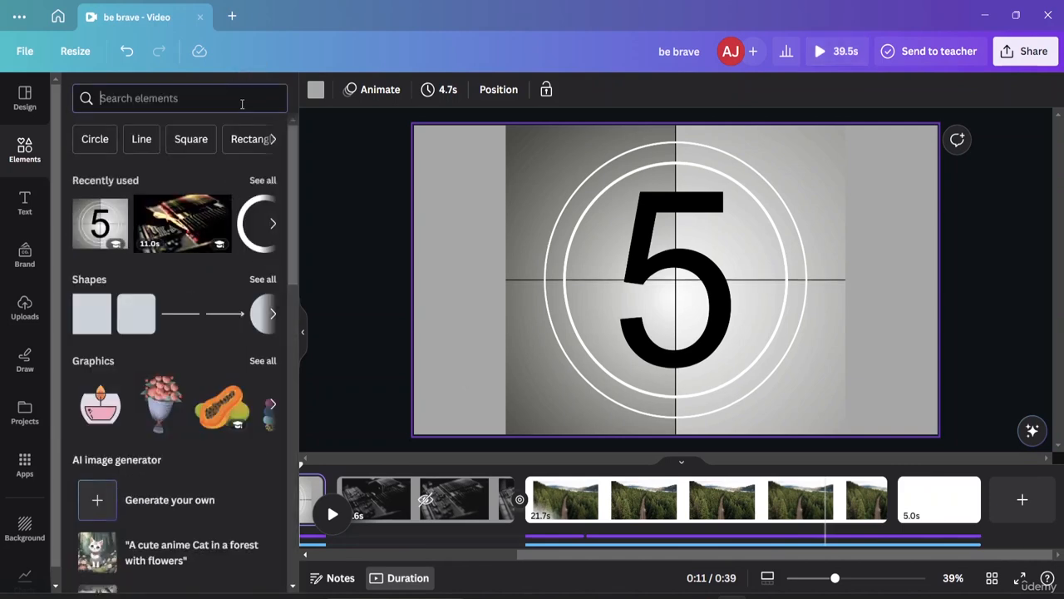
type("e")
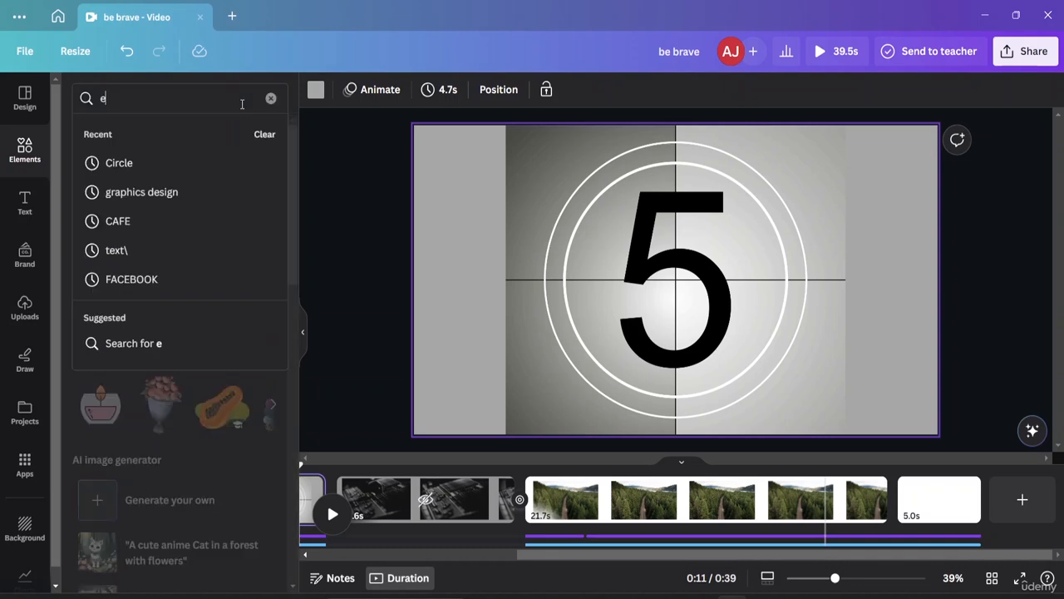
type("nd templates")
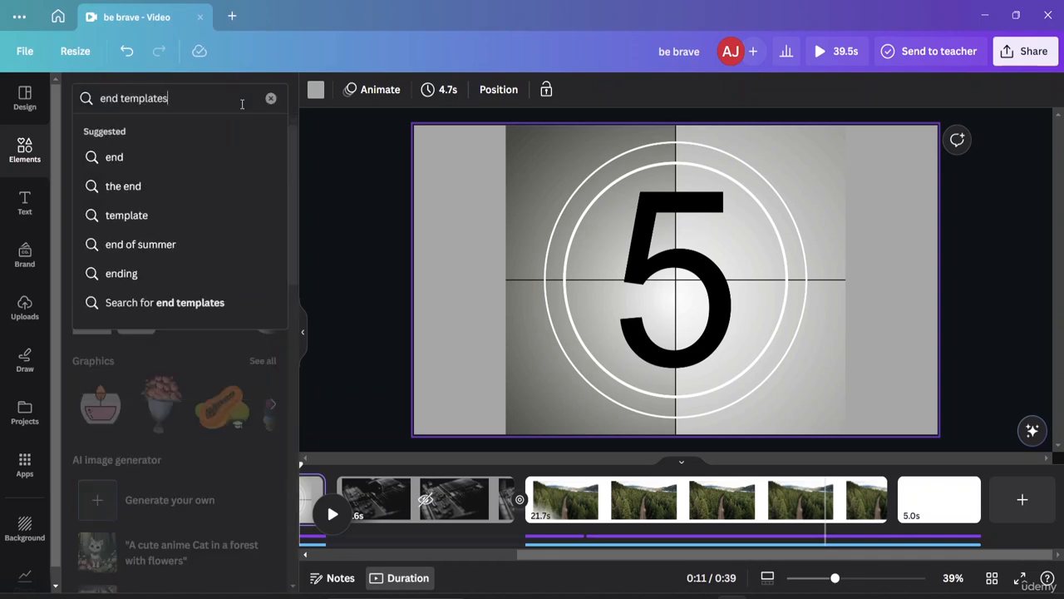
key("Return")
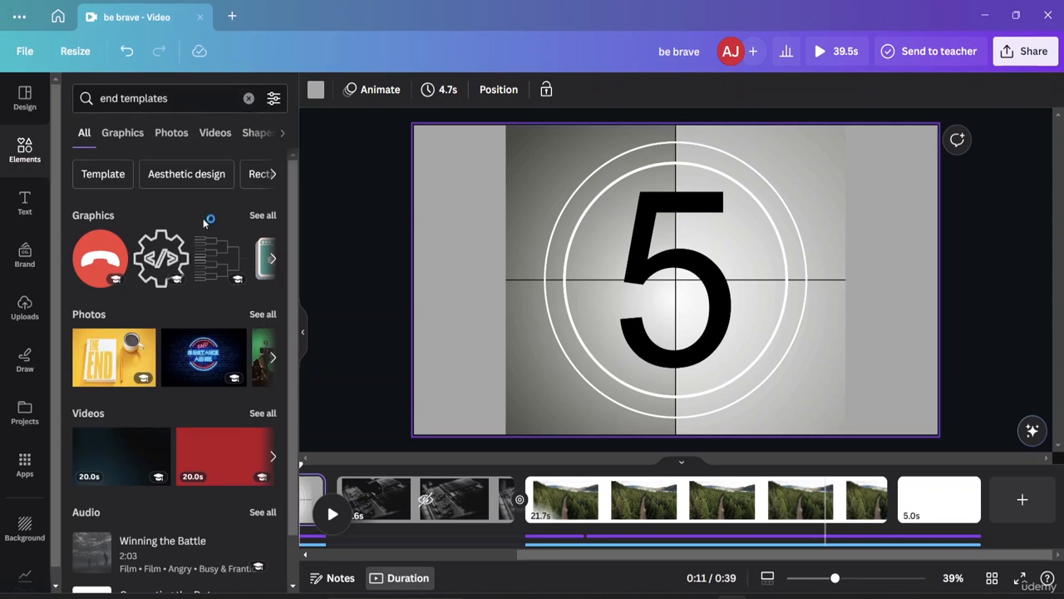
Step: Browse the ending results, try the suggested "Template" search and clear the search term
scroll(195, 257, "down", 1)
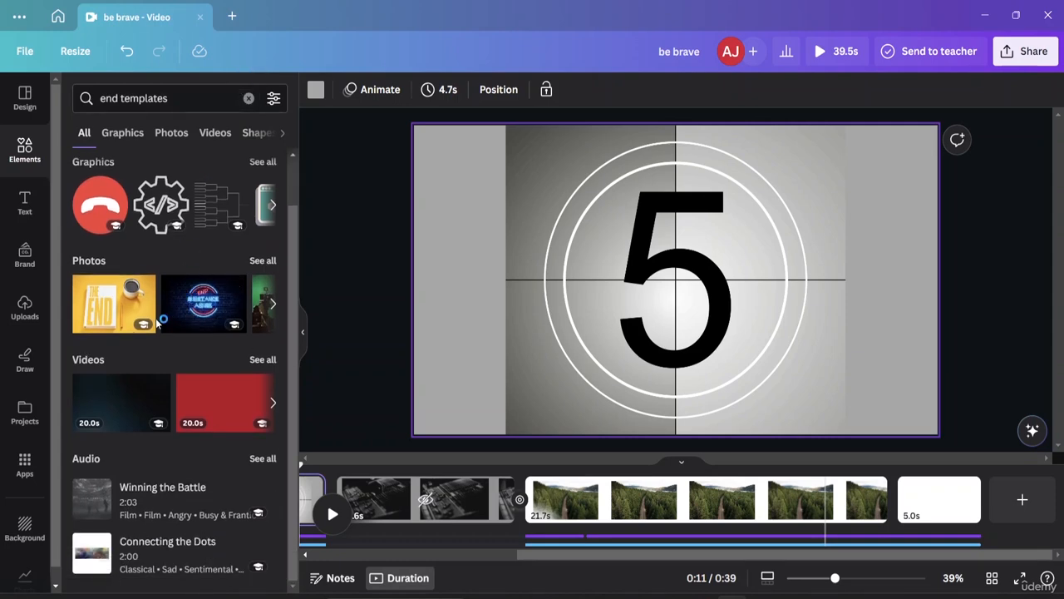
scroll(127, 328, "up", 1)
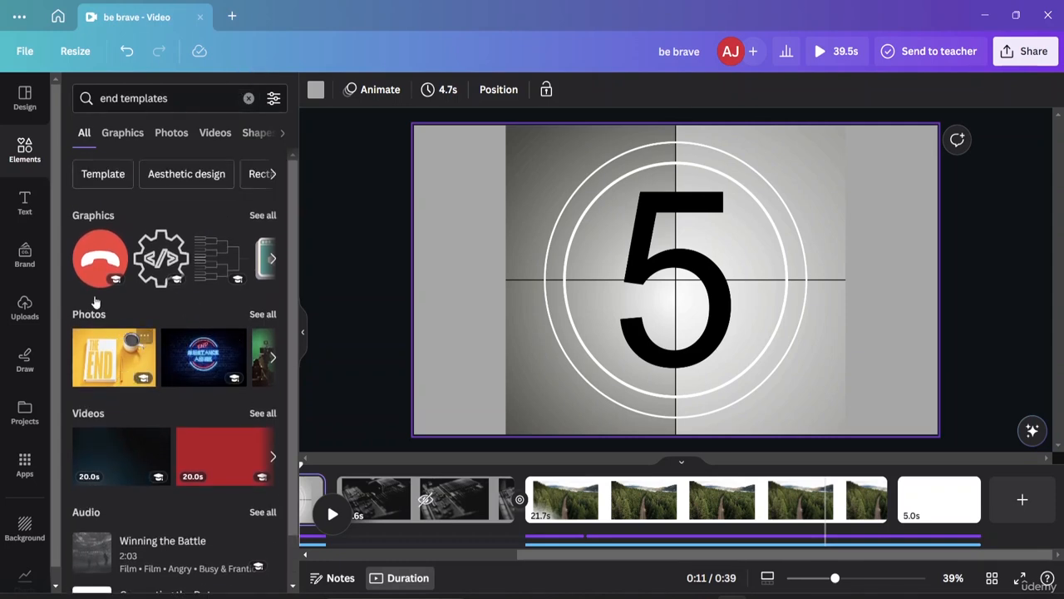
left_click(100, 173)
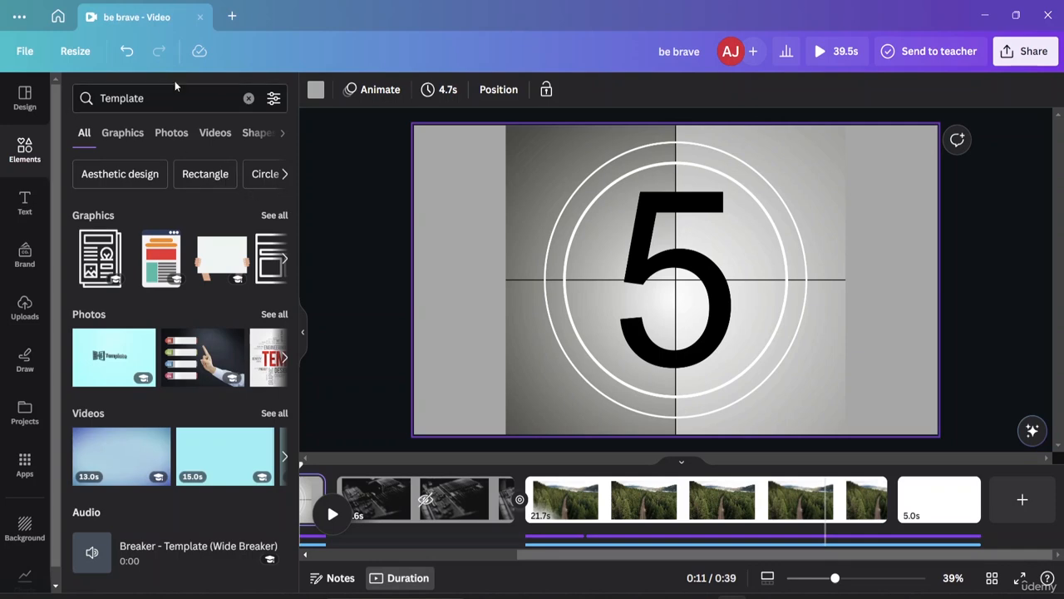
left_click(249, 99)
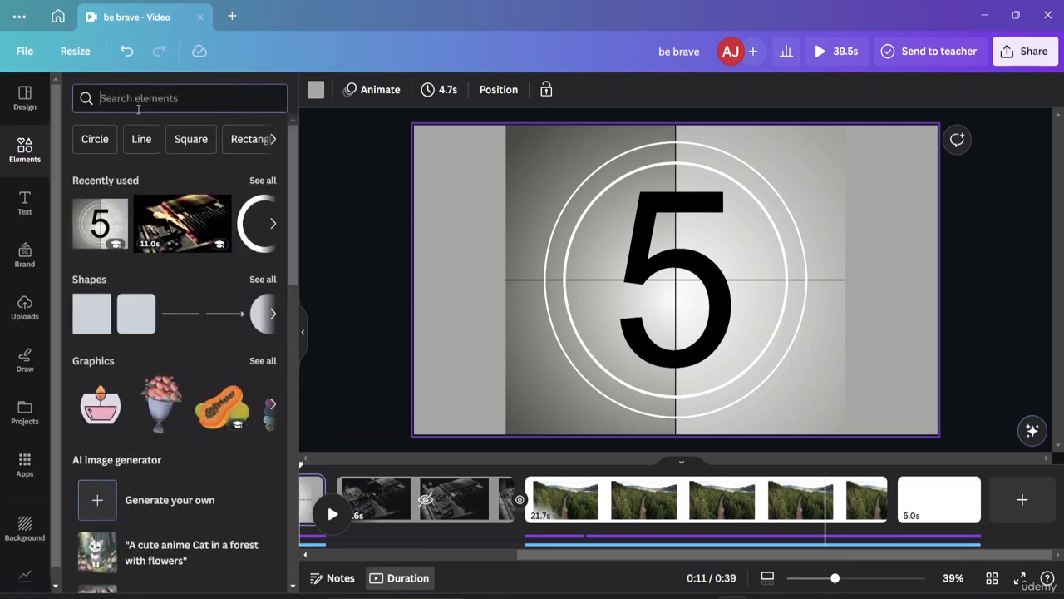
Step: Find the graffiti-style "The End" graphic under "end templates" and place it on the 21.7-second forest page
type("en")
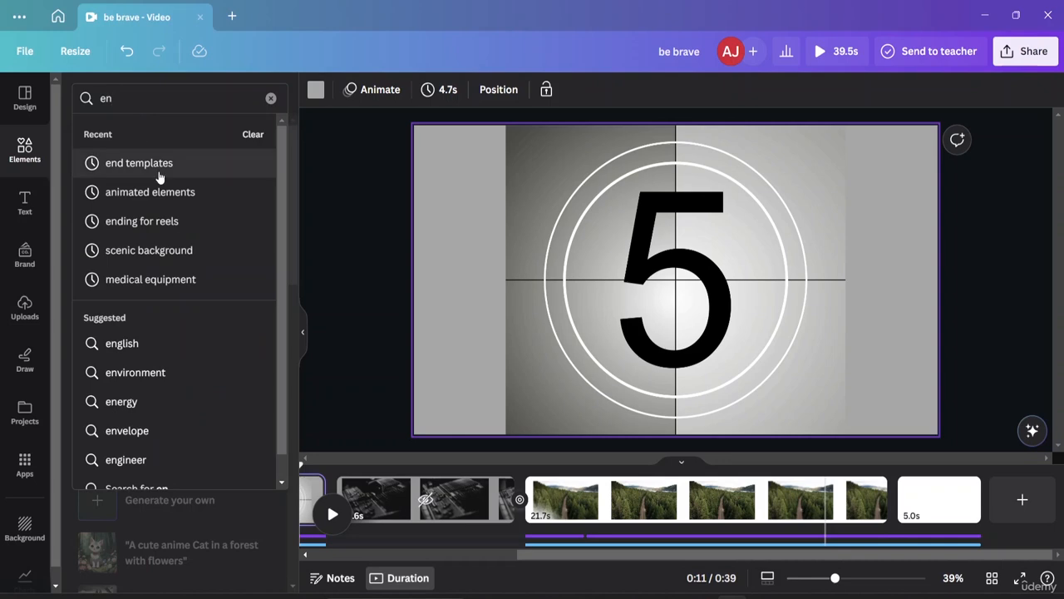
left_click(158, 170)
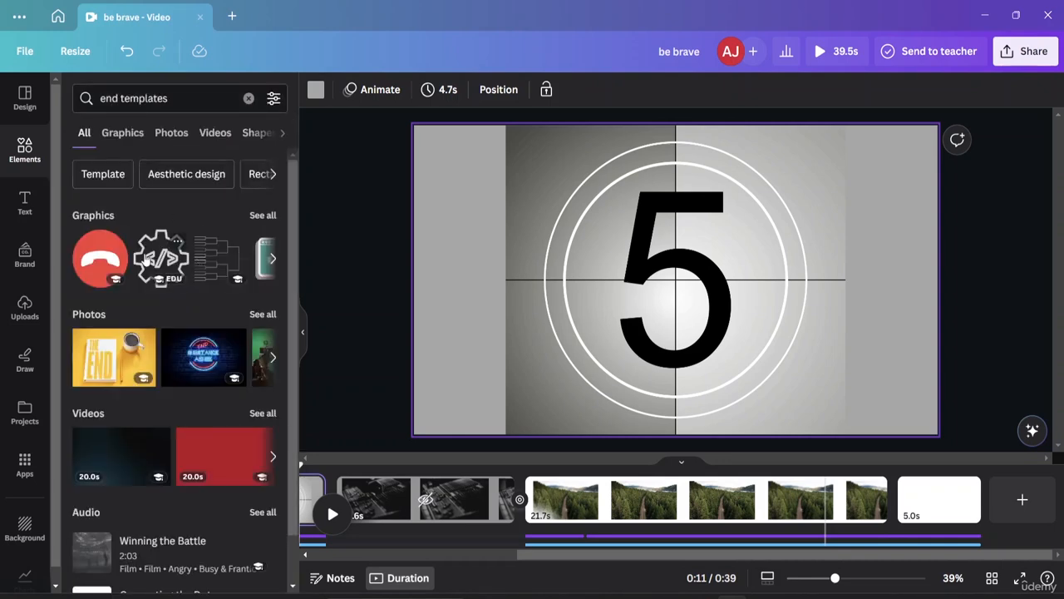
left_click(263, 216)
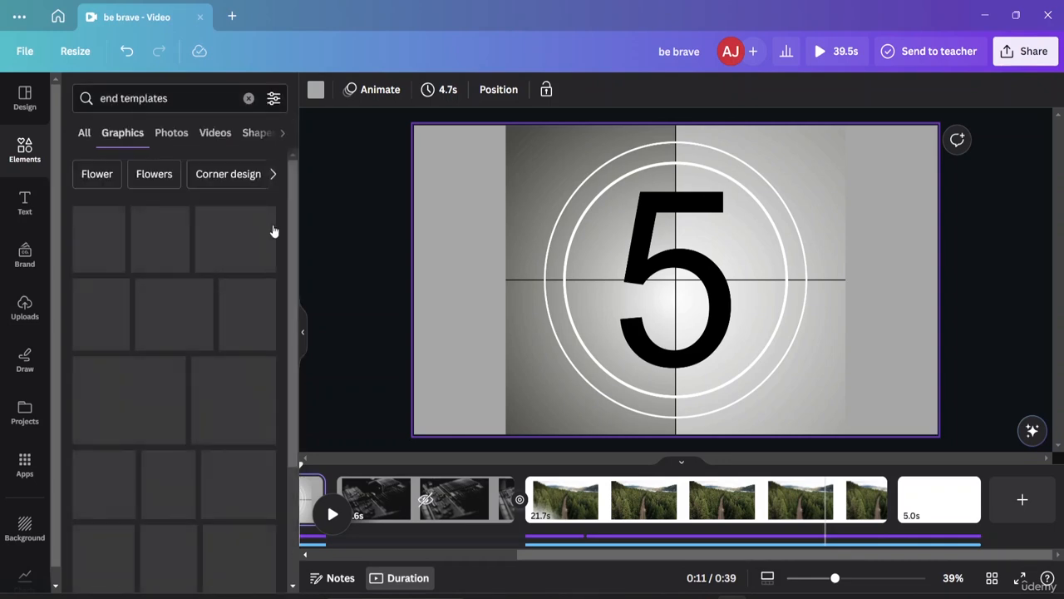
scroll(218, 319, "down", 3)
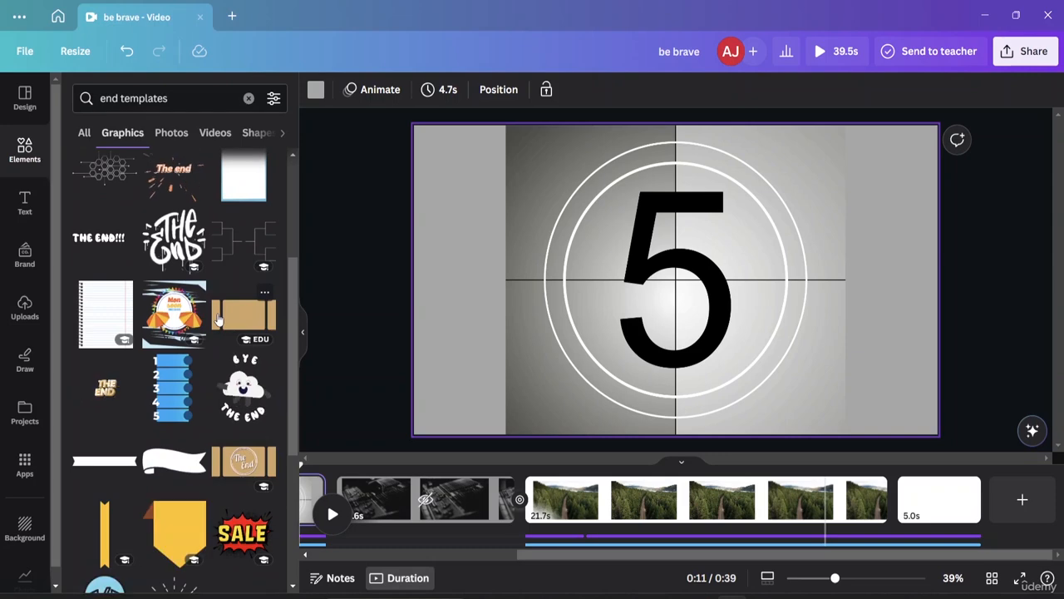
left_click(174, 237)
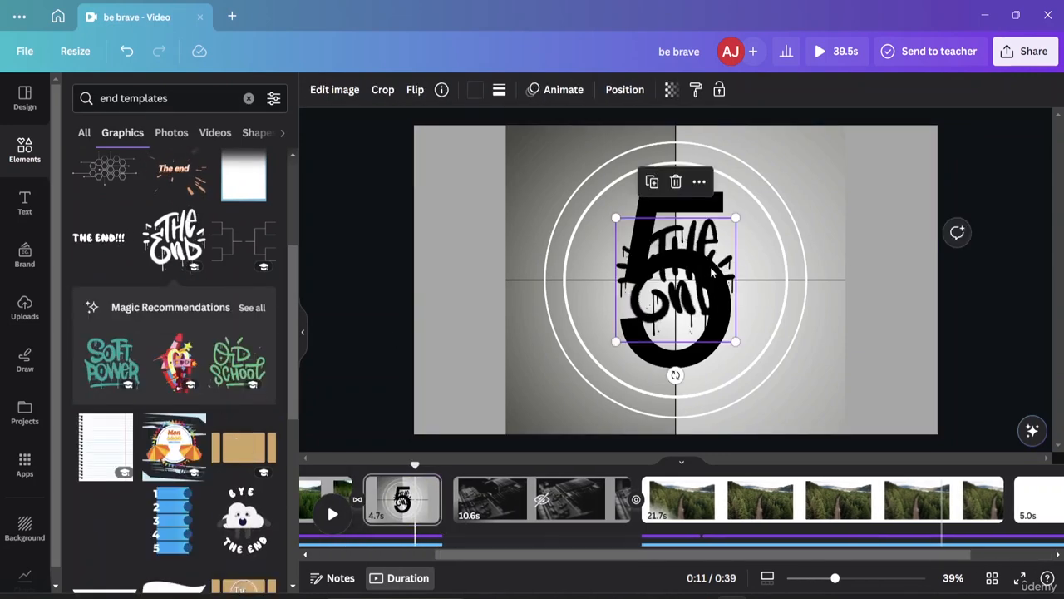
left_click_drag(713, 270, 834, 497)
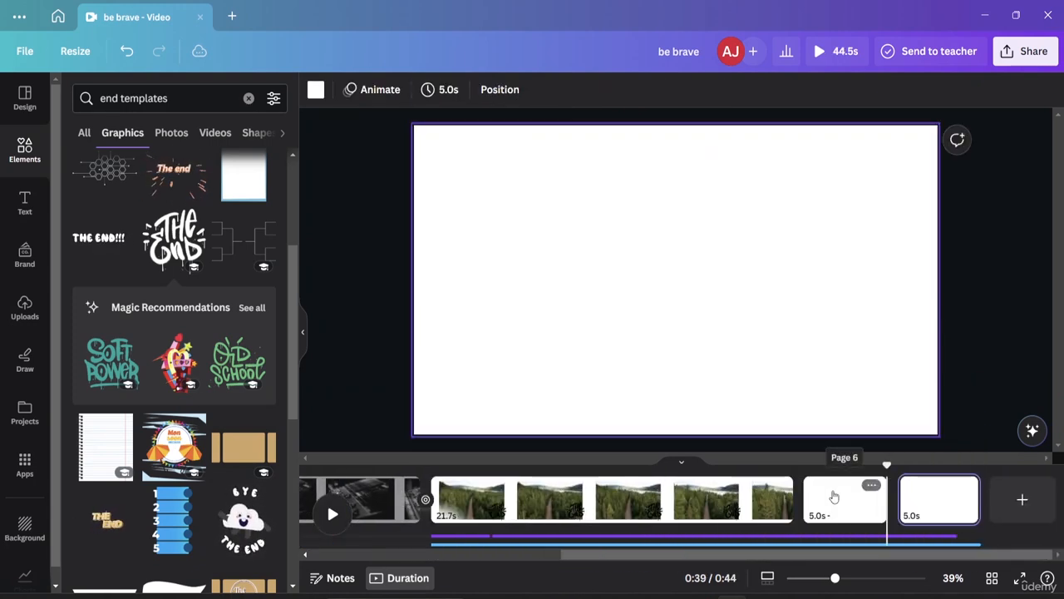
Step: Delete the two blank 5-second pages at the end of the video
left_click(934, 512)
left_click(835, 499)
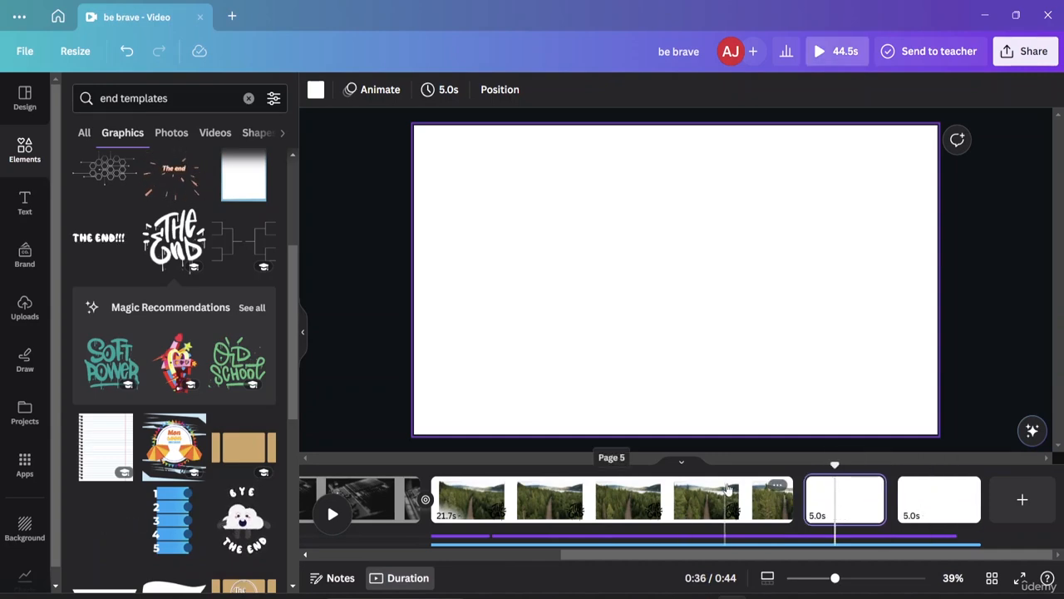
left_click_drag(726, 489, 935, 513)
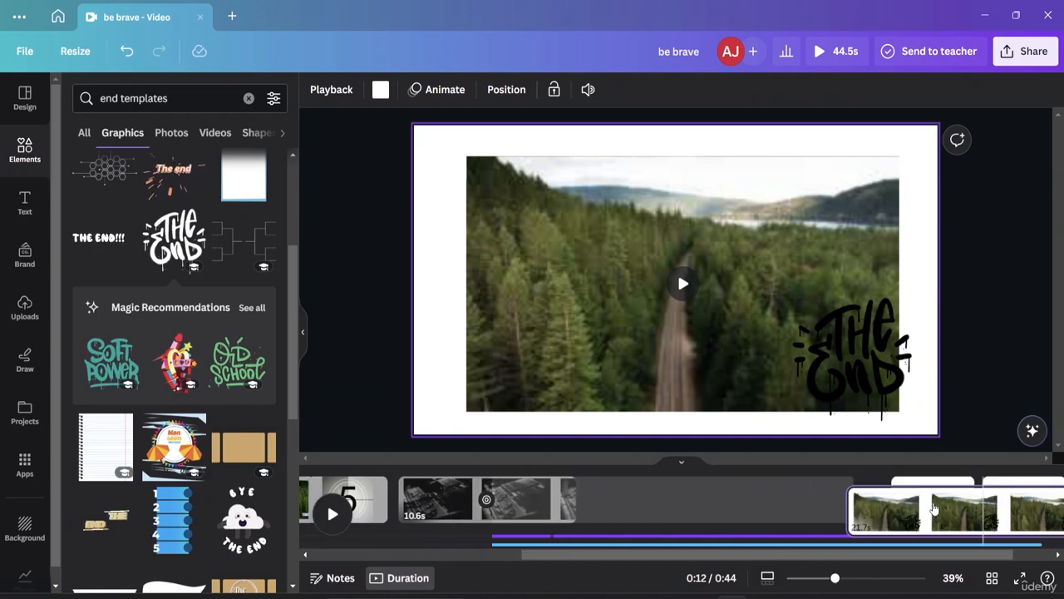
left_click(919, 522)
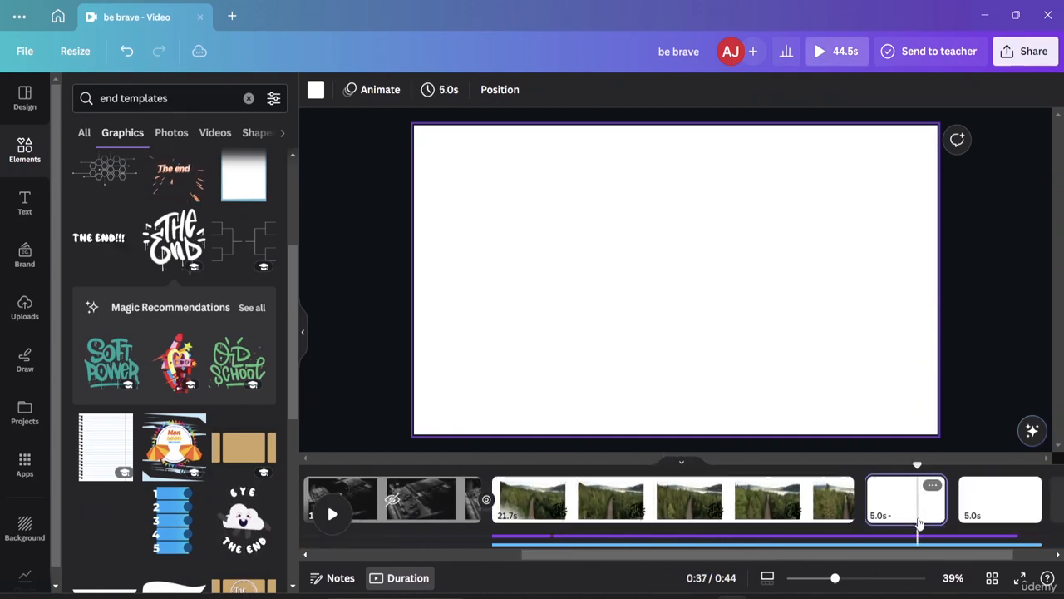
key("Delete")
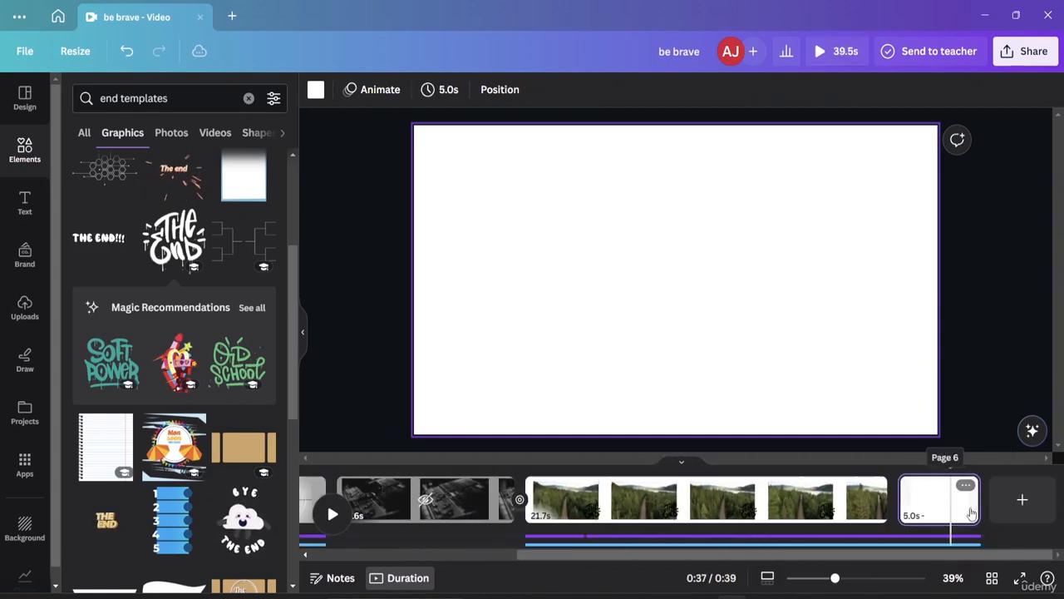
left_click(952, 504)
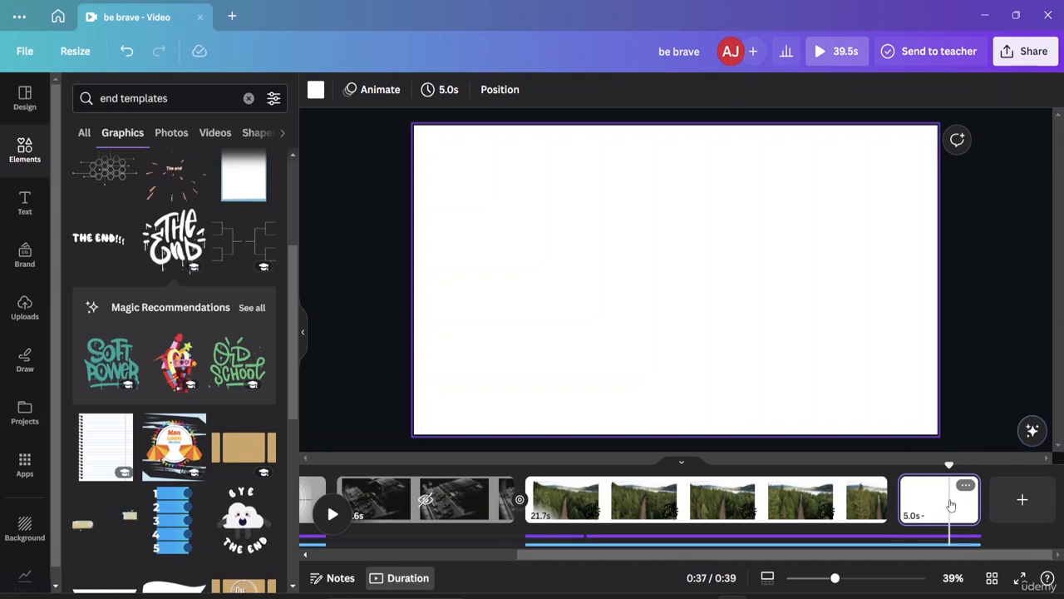
key("Delete")
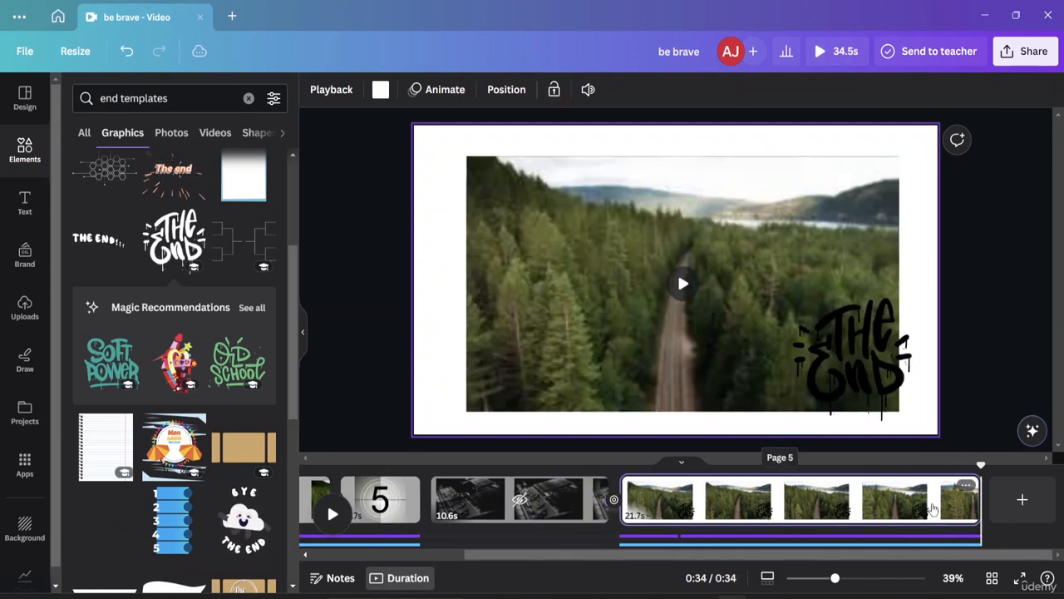
Step: Recolour the "The End" graphic light turquoise and move it to the lower centre of the forest clip
left_click(857, 358)
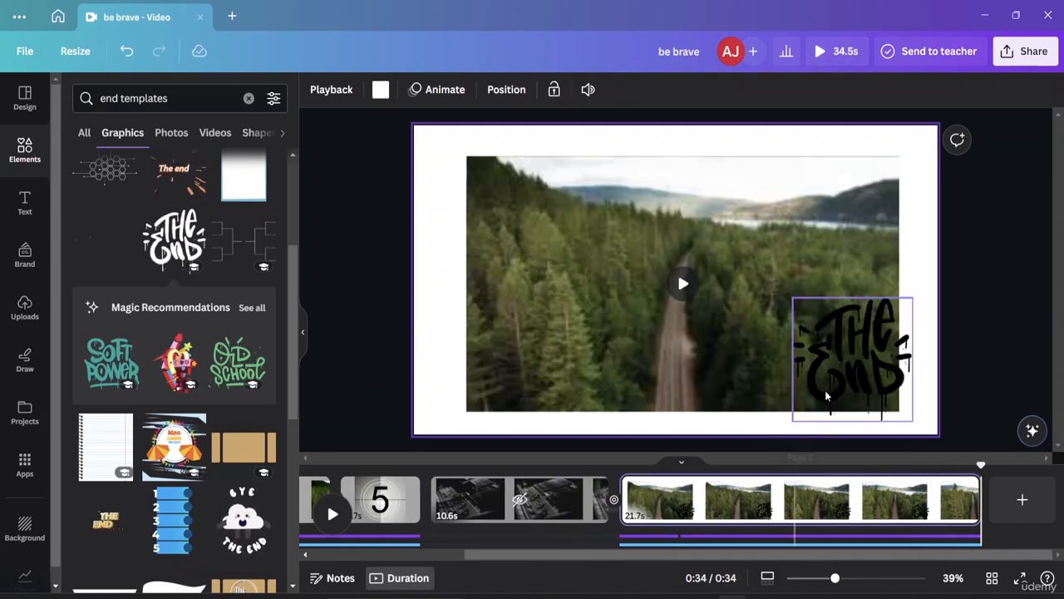
double_click(865, 358)
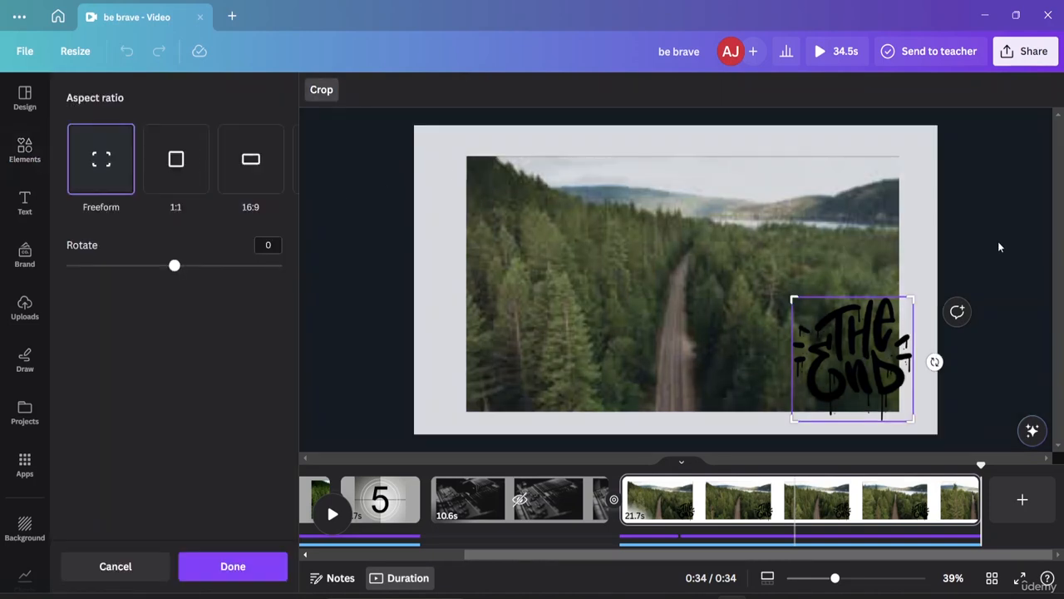
left_click(1011, 222)
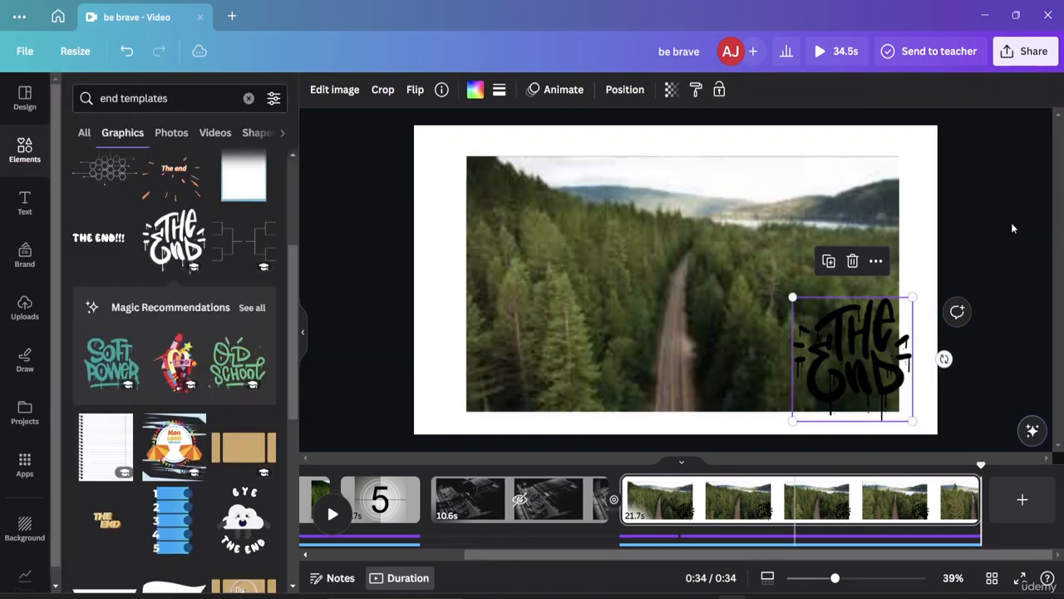
left_click(485, 90)
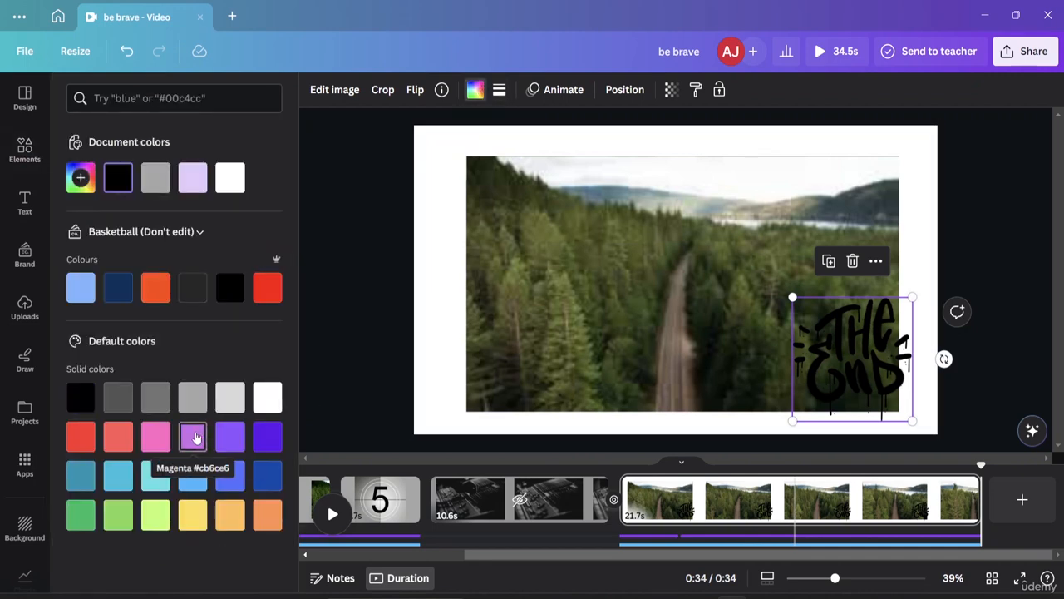
left_click(194, 437)
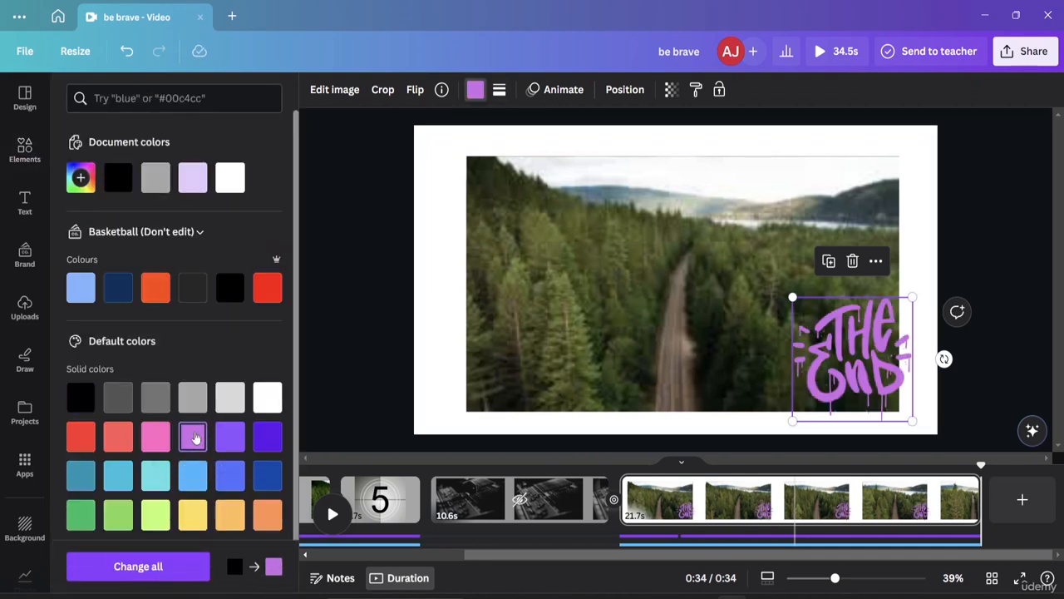
left_click(151, 481)
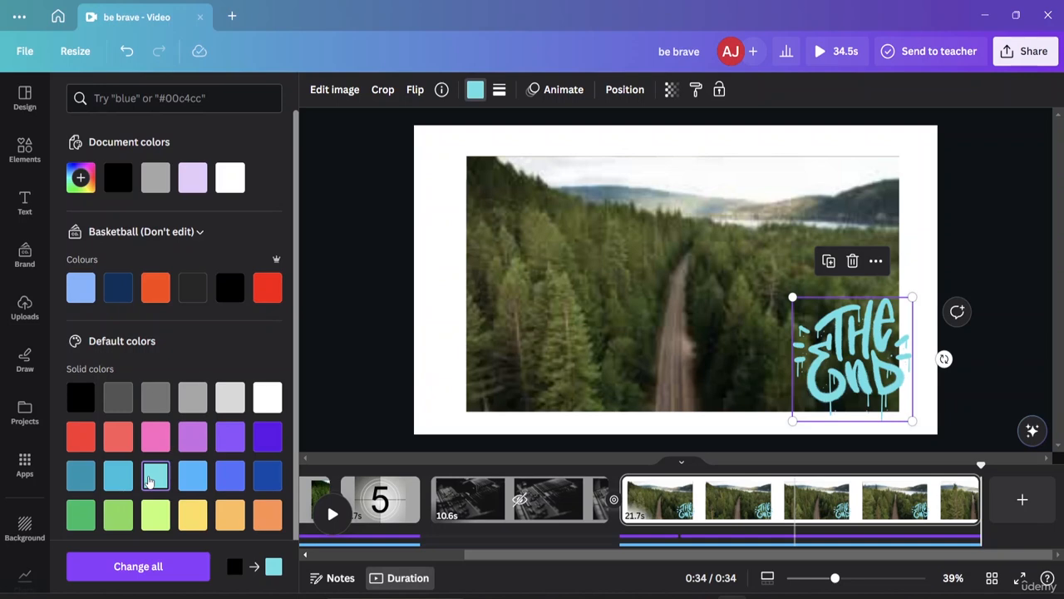
left_click_drag(873, 350, 696, 341)
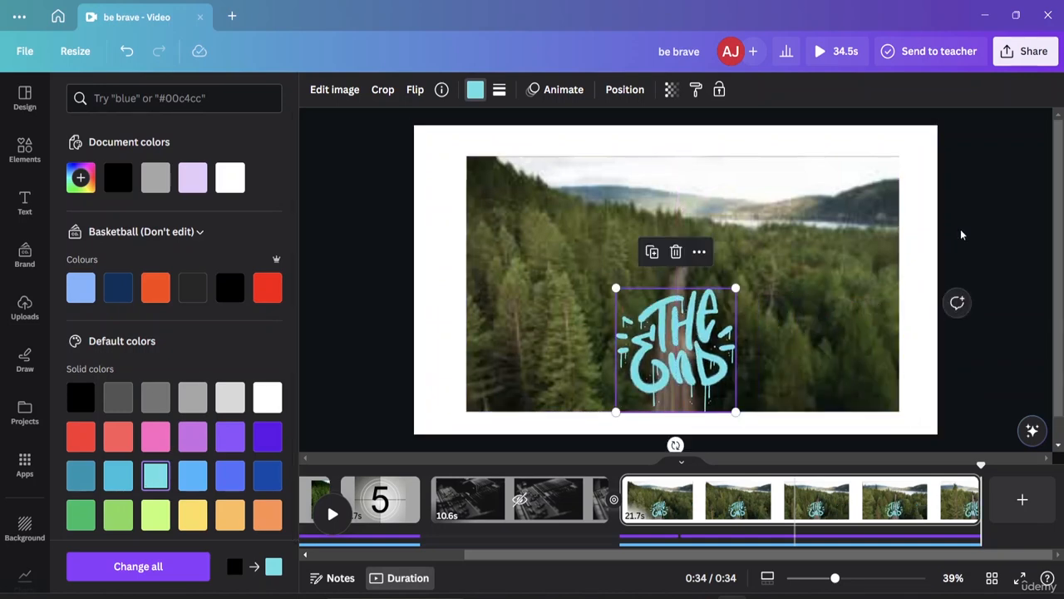
Step: Apply the Fade animation on enter to the "The End" graphic and deselect it
left_click(554, 89)
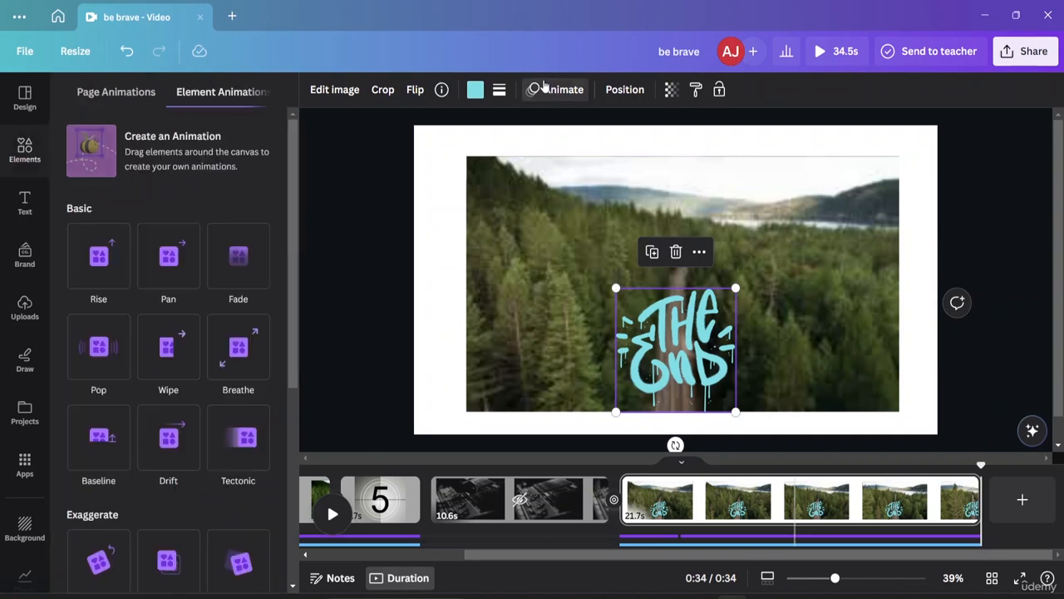
left_click(162, 273)
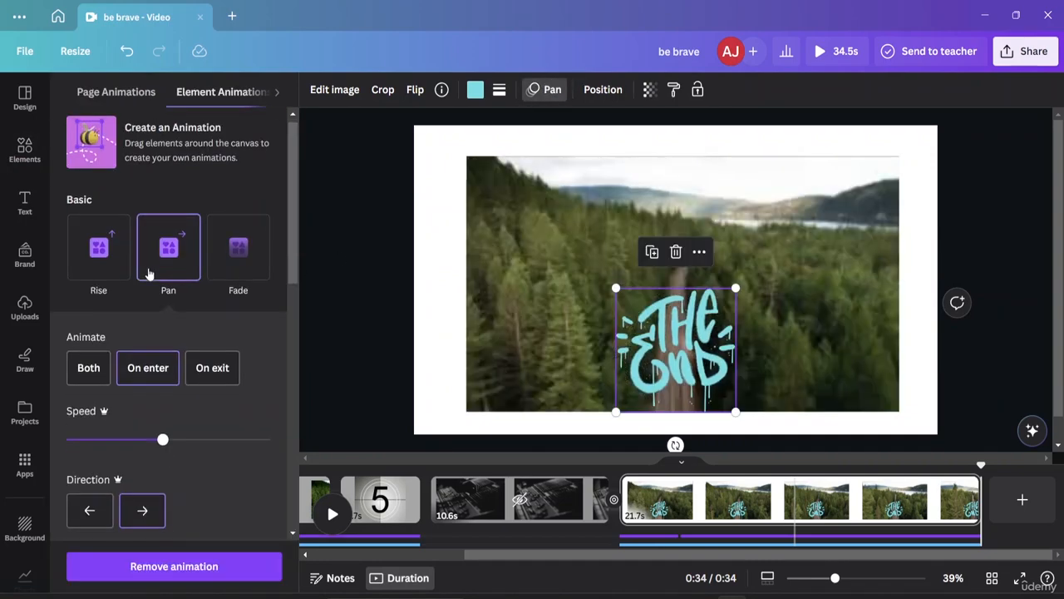
left_click(238, 276)
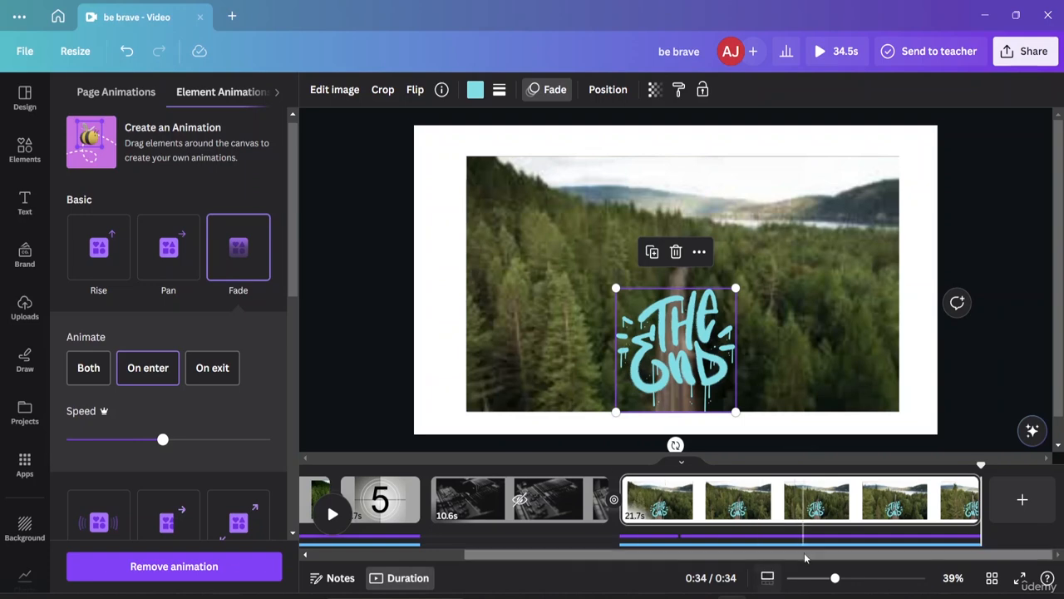
scroll(801, 516, "left", 3)
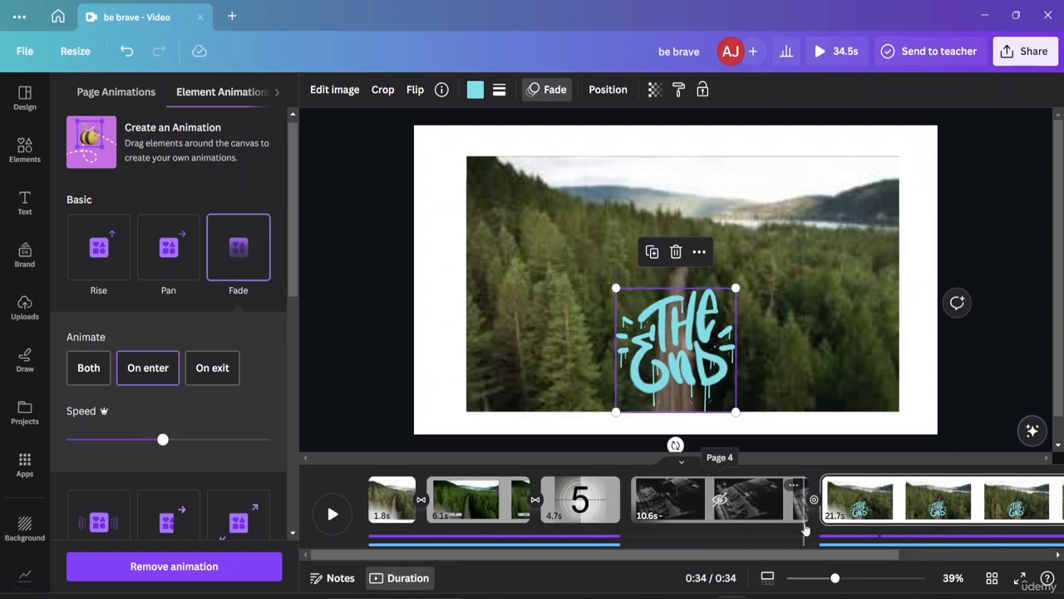
scroll(805, 515, "right", 3)
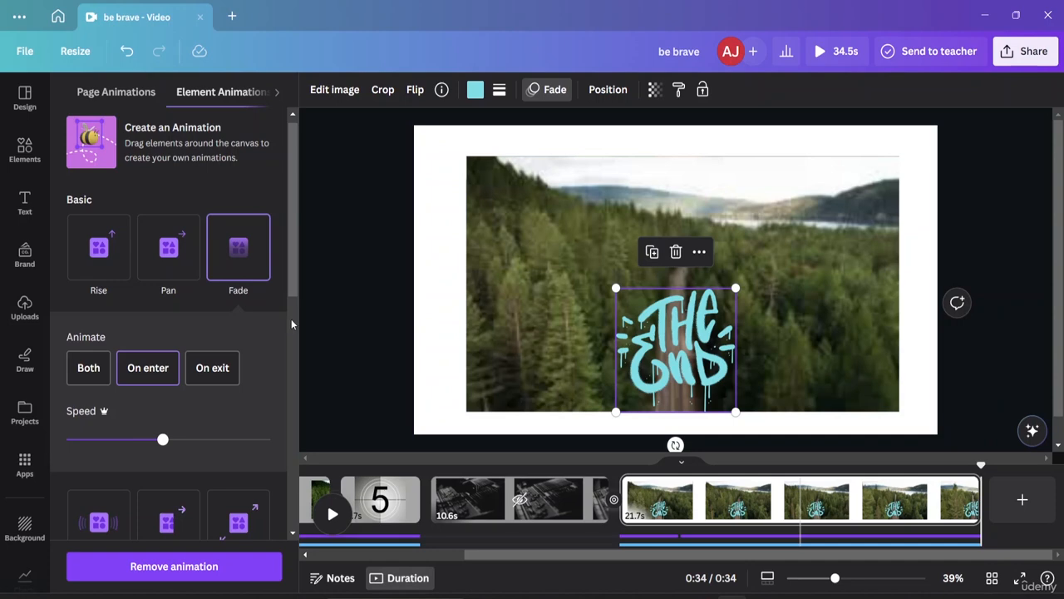
left_click(987, 225)
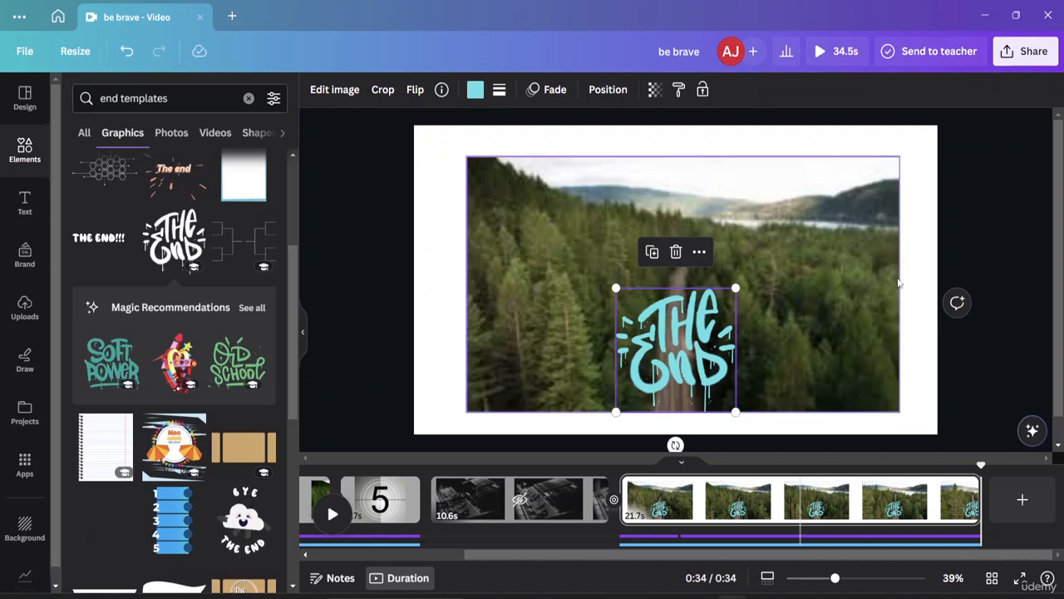
left_click(982, 241)
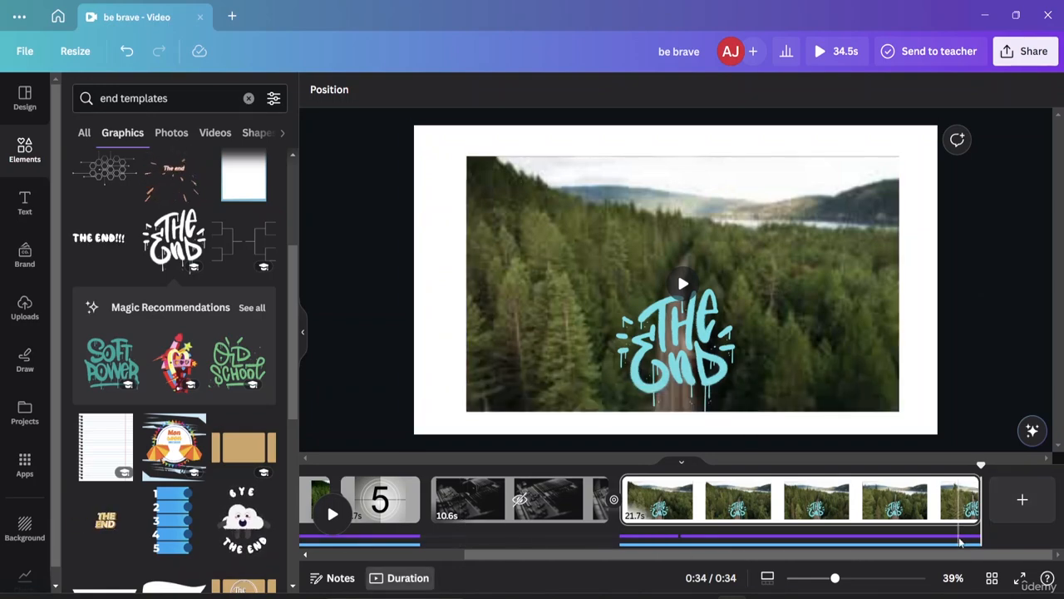
Step: Play the video from its start through the opening forest clips and pause it at the countdown page
left_click_drag(982, 467, 309, 473)
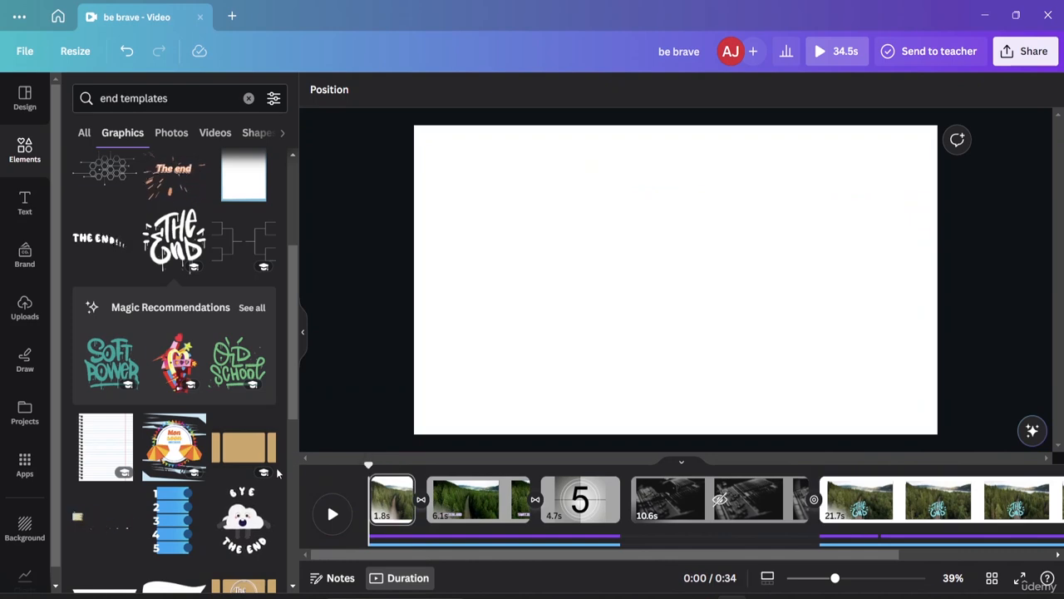
left_click(332, 514)
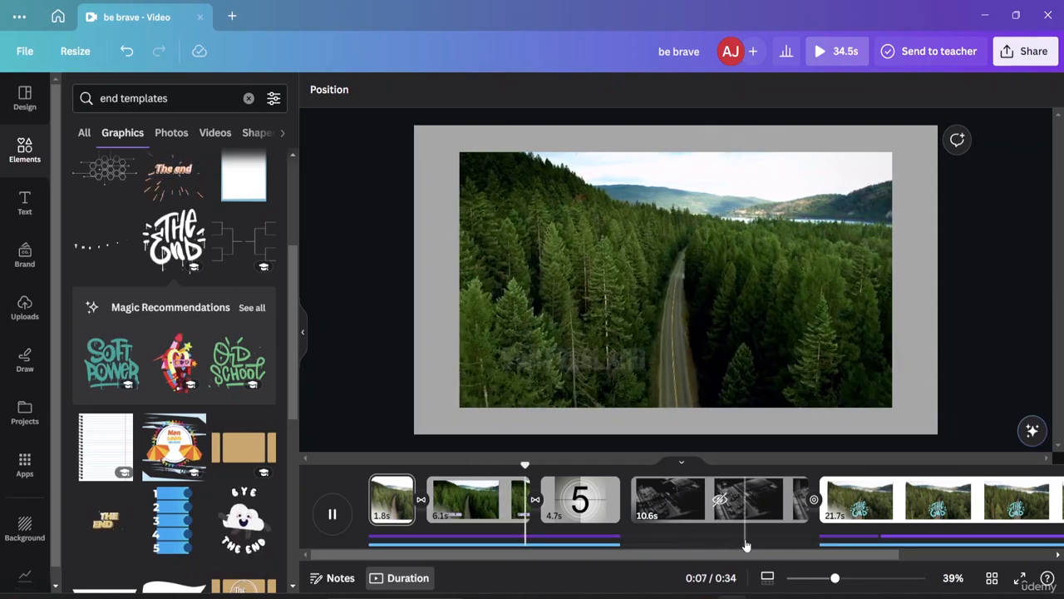
key("space")
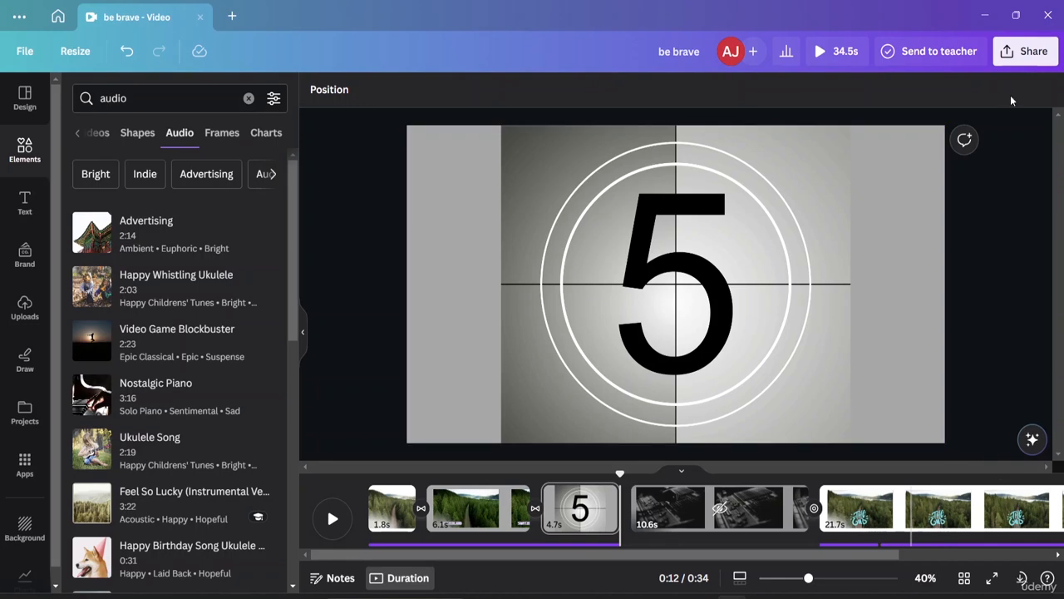
Step: Review the download options for the finished video and close them without downloading
left_click(1010, 52)
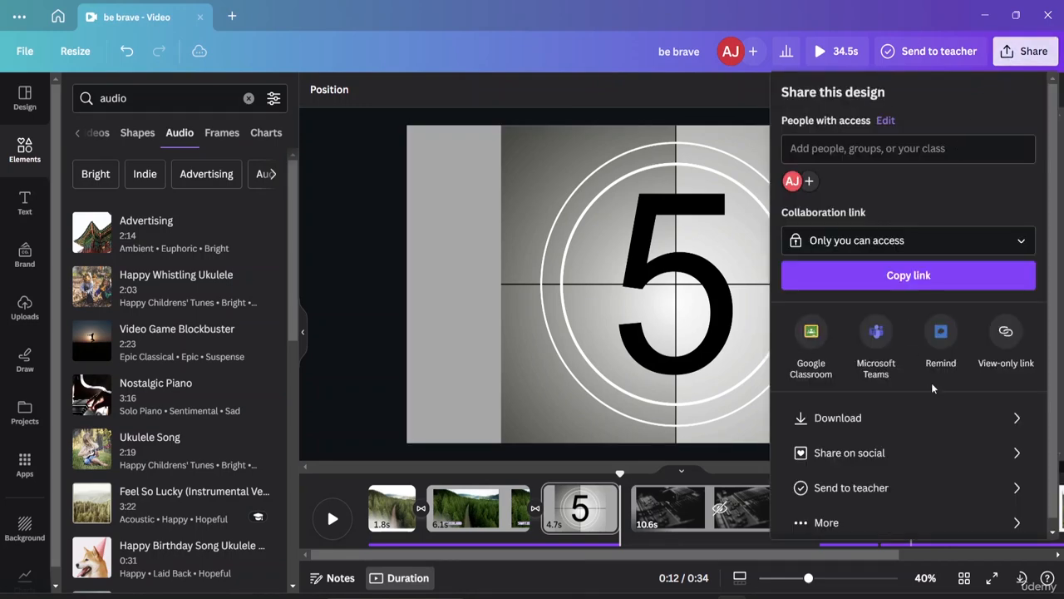
left_click(975, 419)
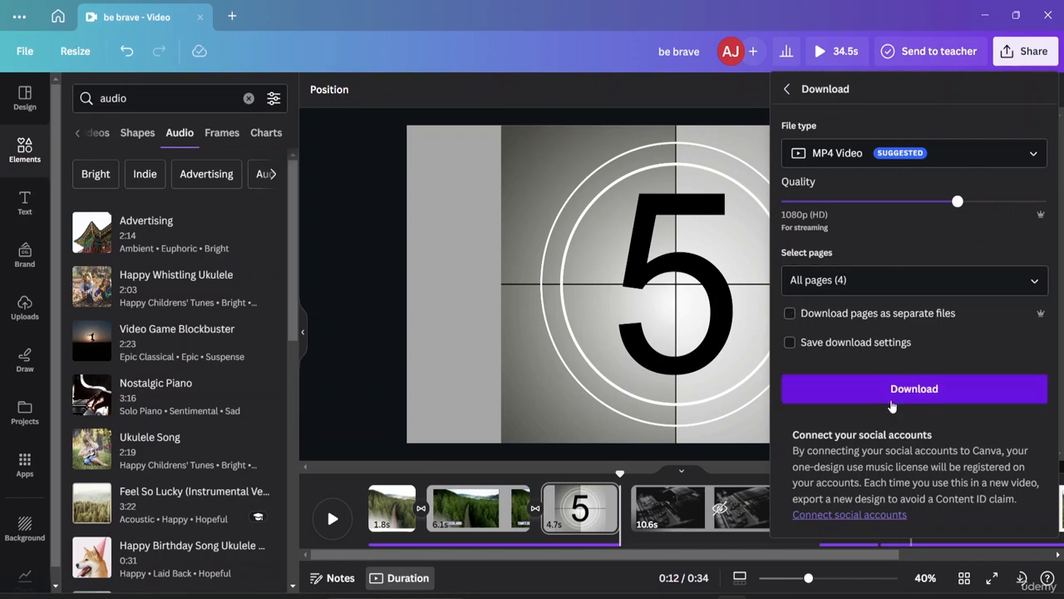
left_click(743, 95)
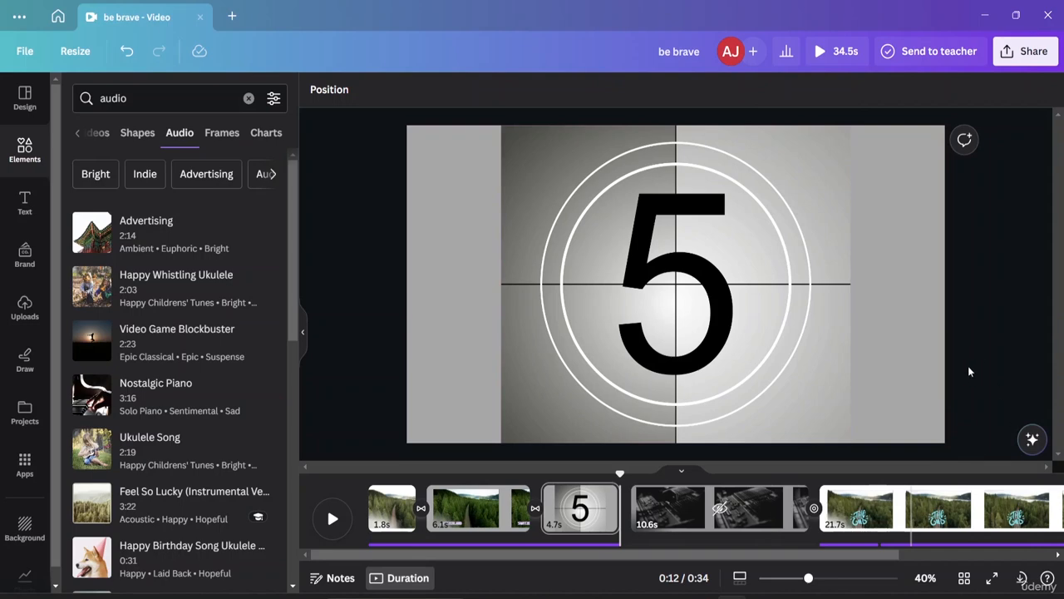
Step: Delete both background audio tracks from the video timeline
scroll(970, 372, "down", 1)
scroll(812, 384, "up", 1)
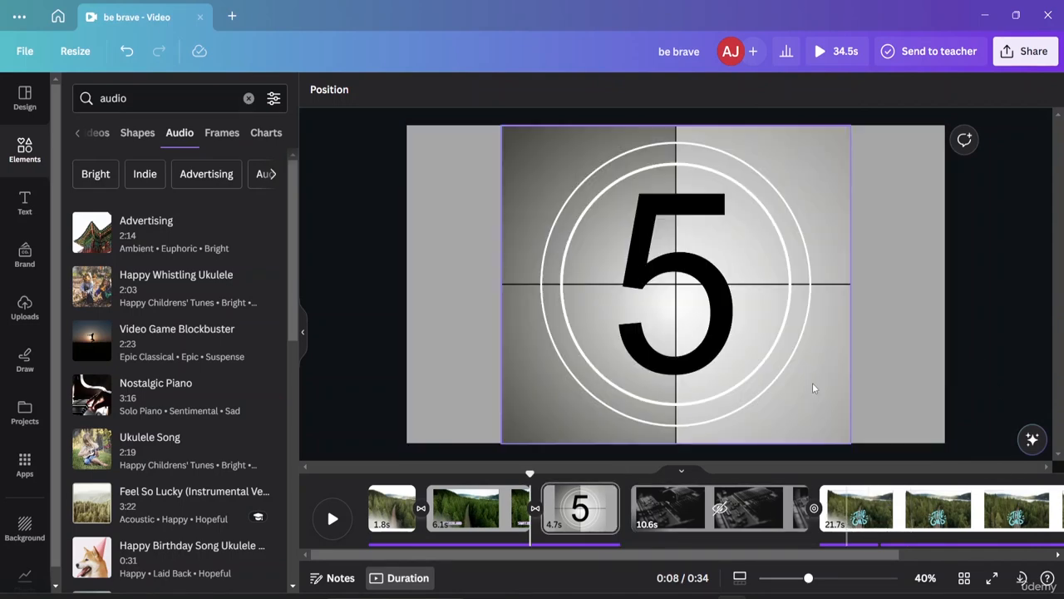
left_click(396, 545)
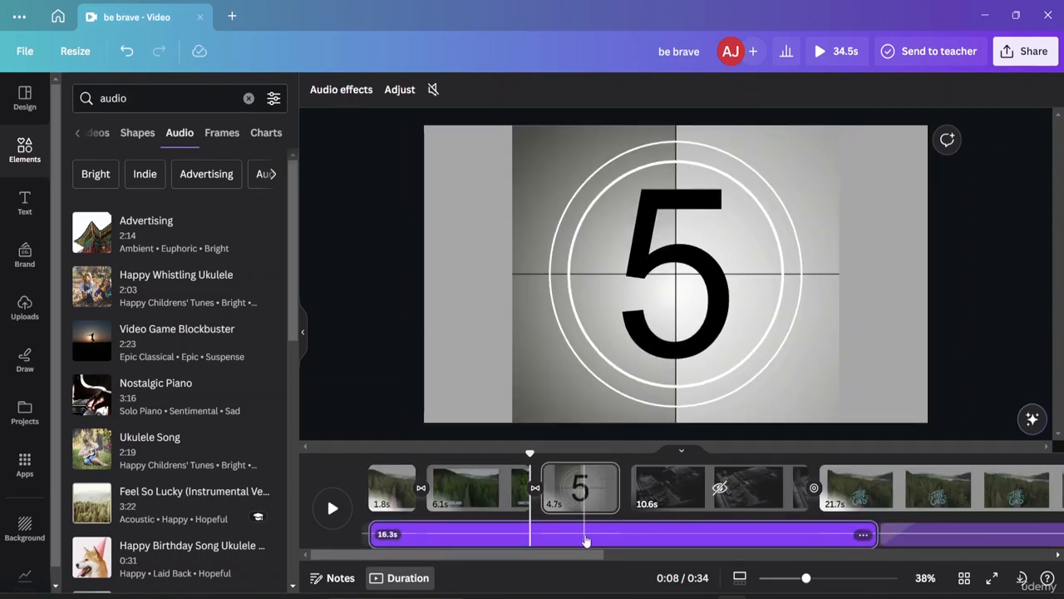
left_click(585, 540)
left_click(689, 542)
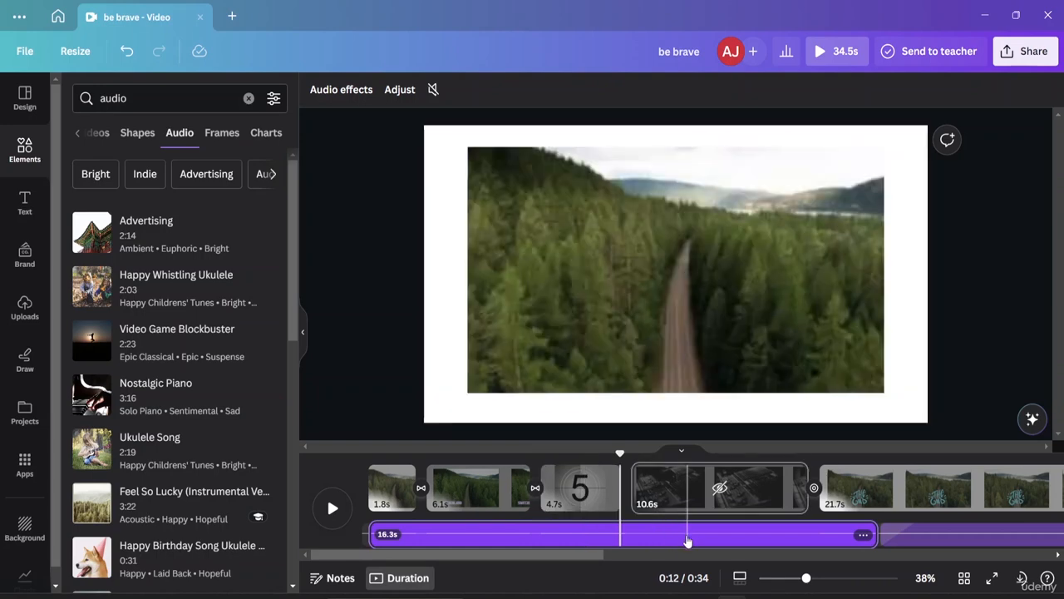
left_click(378, 541)
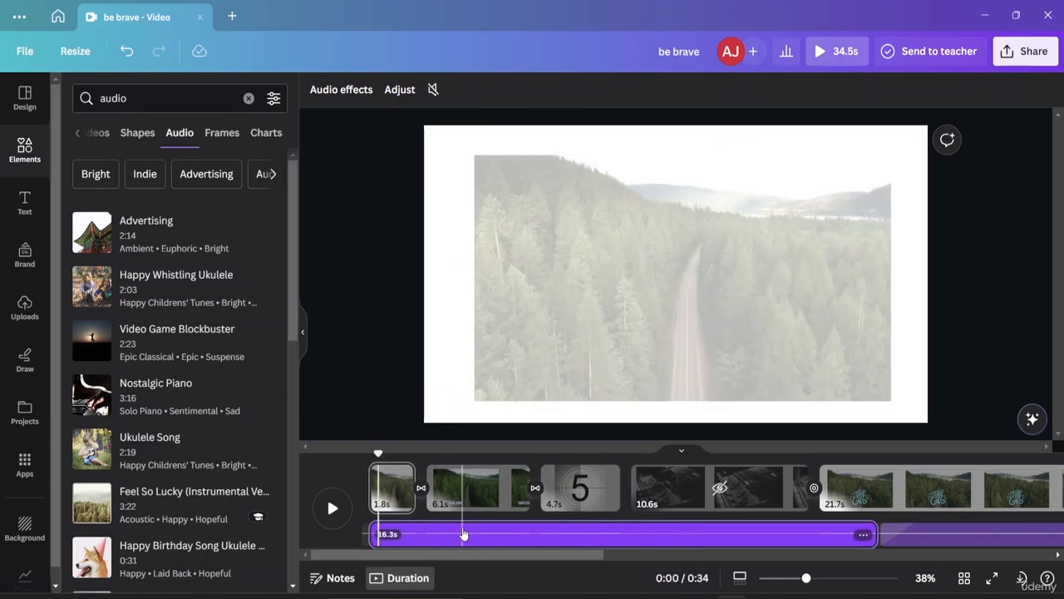
left_click_drag(463, 528, 978, 530)
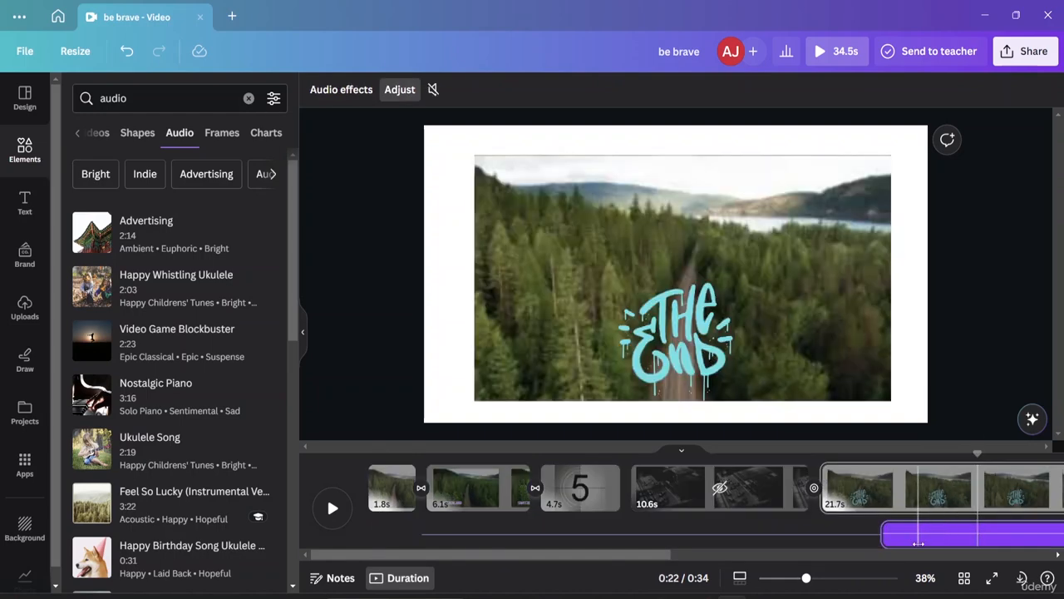
left_click(892, 539)
key("Delete")
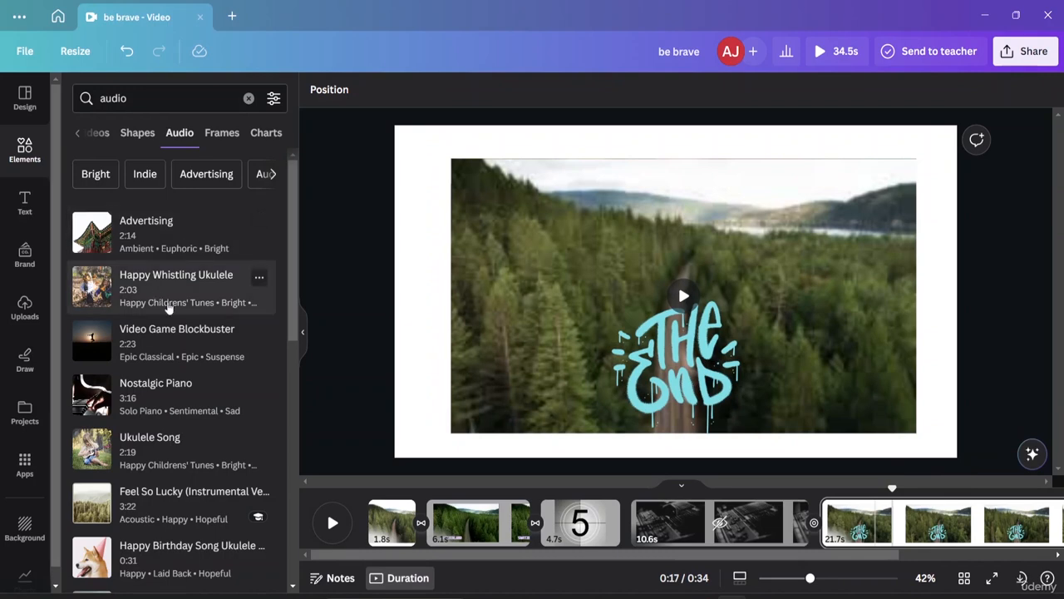
Step: Browse the audio search results and add the Advertising track under the Switzerland clip on page 2
scroll(169, 304, "down", 4)
scroll(168, 304, "up", 2)
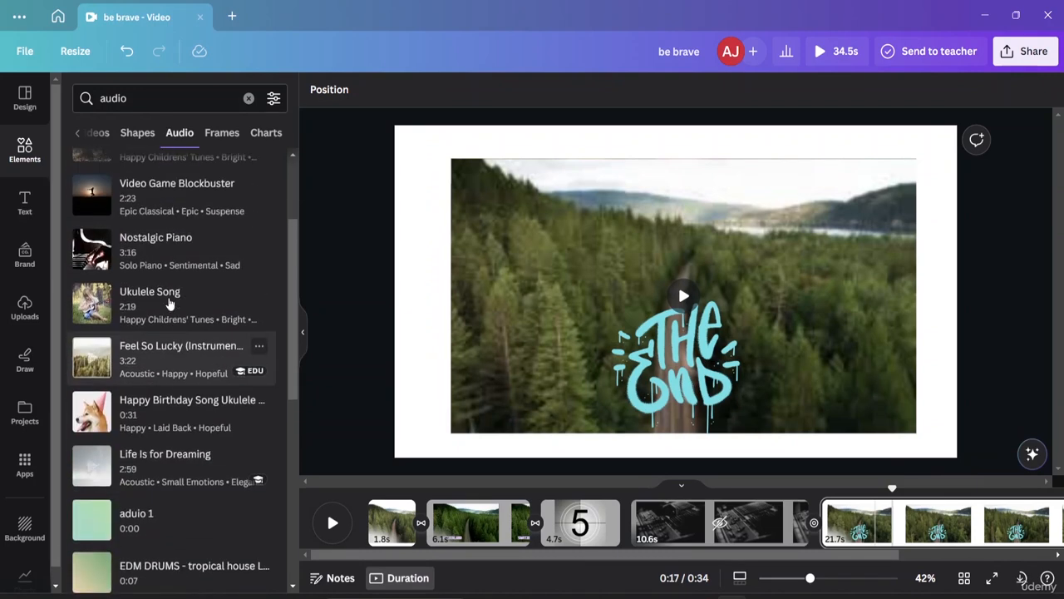
scroll(162, 301, "up", 2)
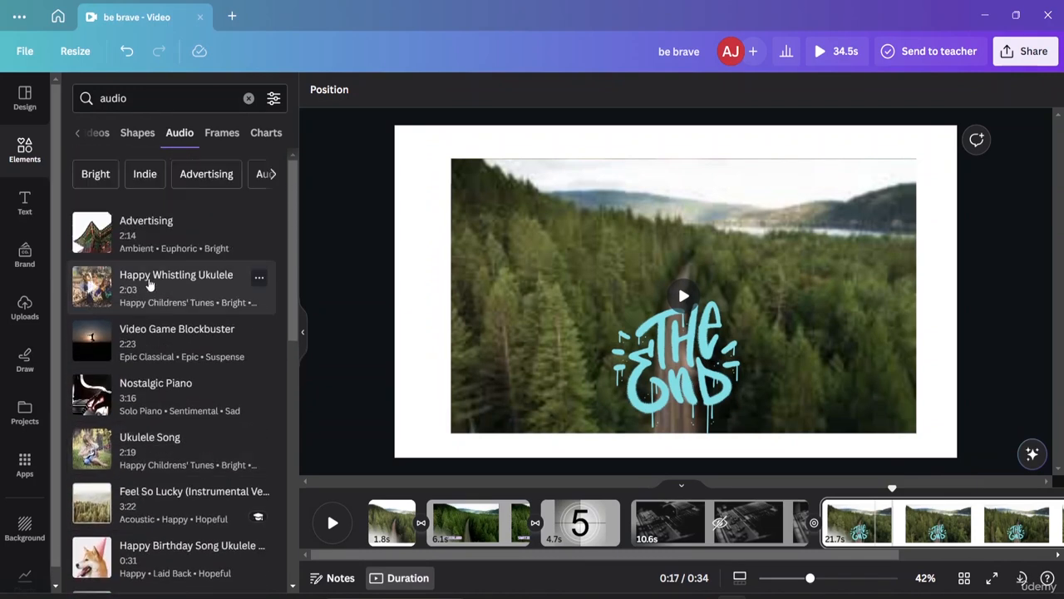
left_click_drag(124, 235, 454, 487)
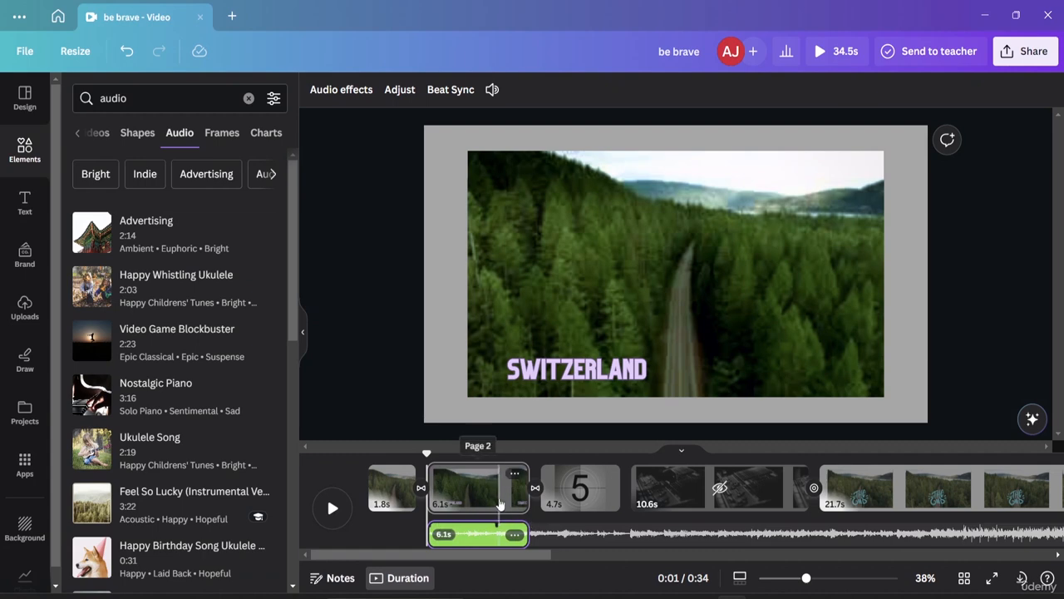
left_click(346, 378)
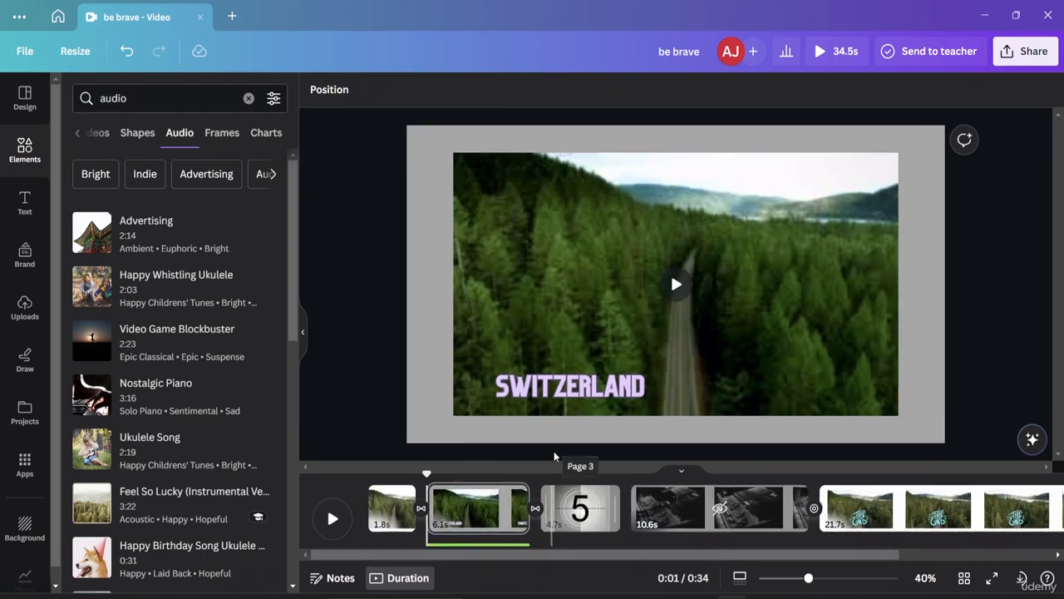
Step: Turn on Sync now in Beat Sync for the Advertising track and play the Switzerland clip from near its start
left_click(471, 547)
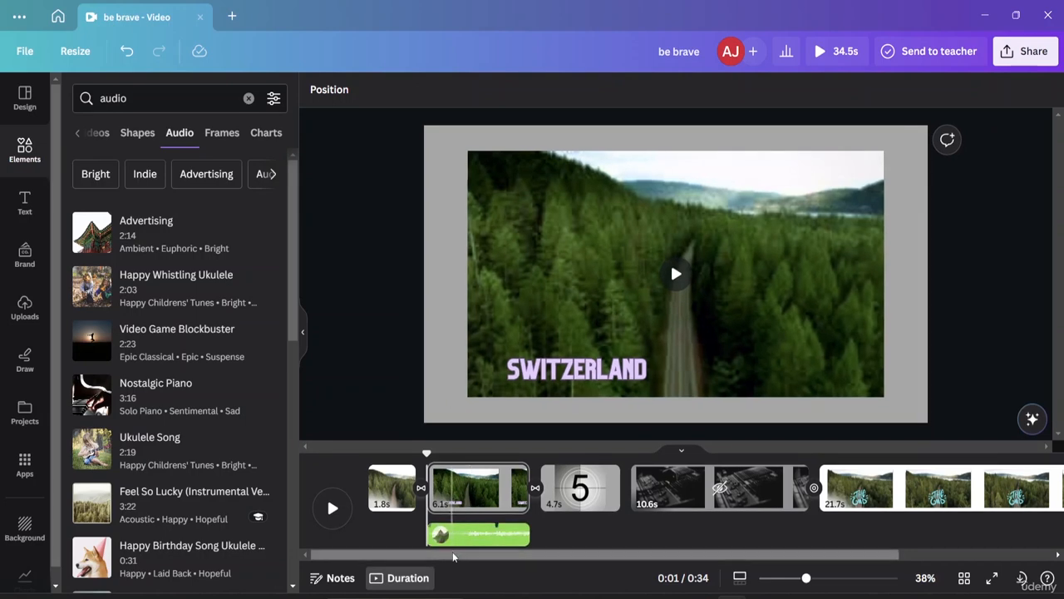
left_click(478, 533)
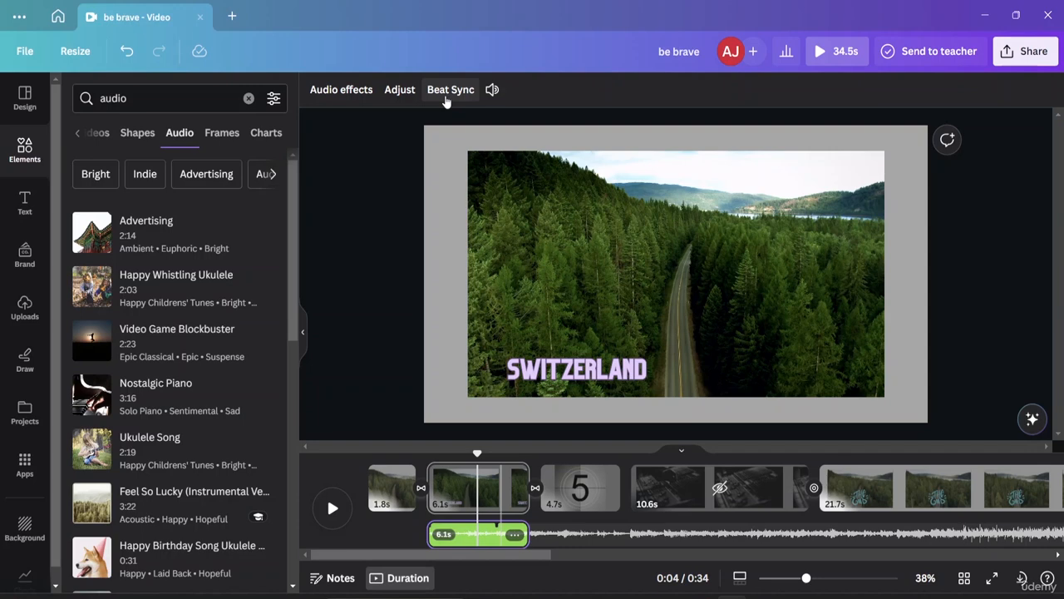
left_click(450, 90)
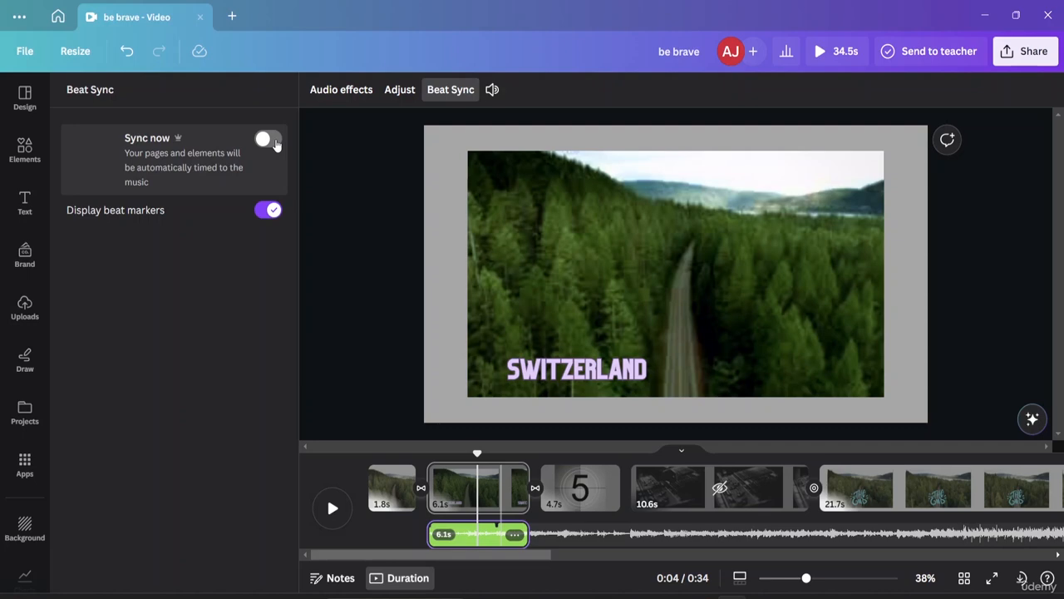
left_click(274, 142)
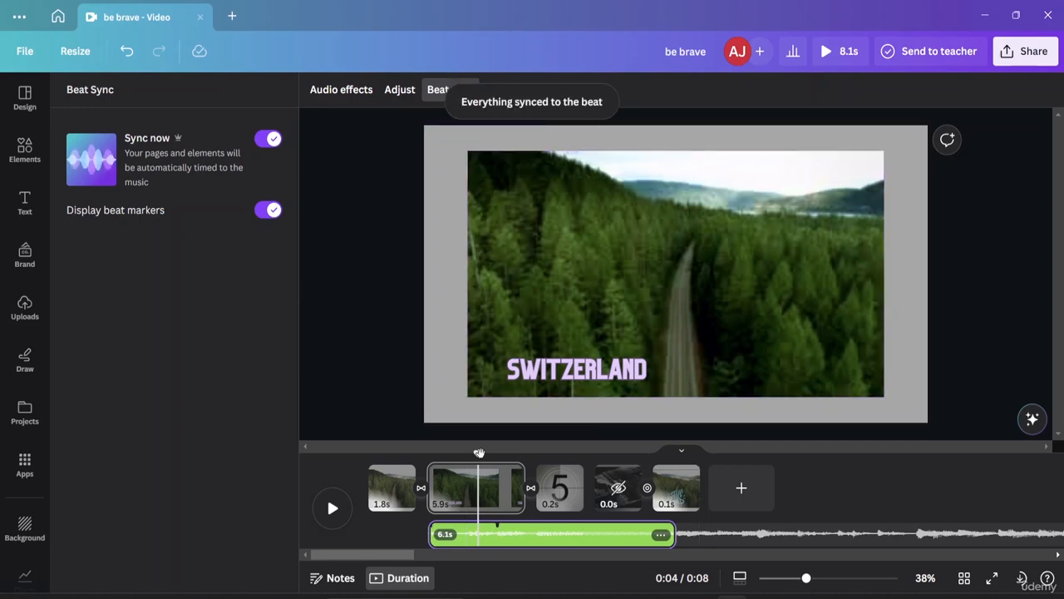
left_click_drag(477, 456, 430, 456)
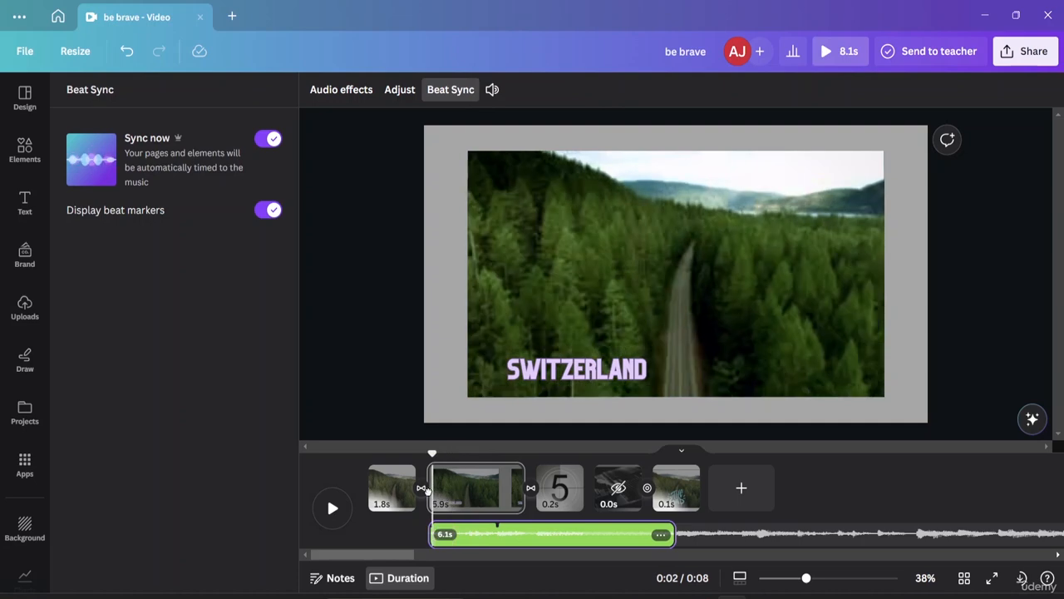
key("space")
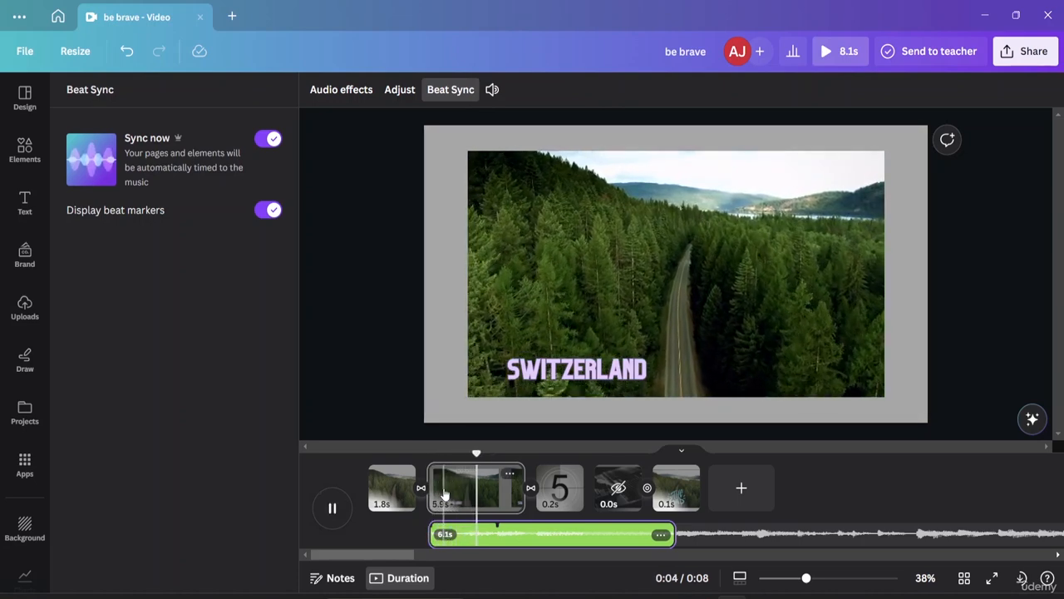
Step: Set the volume of the Advertising audio track to 155
left_click(492, 90)
left_click_drag(542, 161, 568, 168)
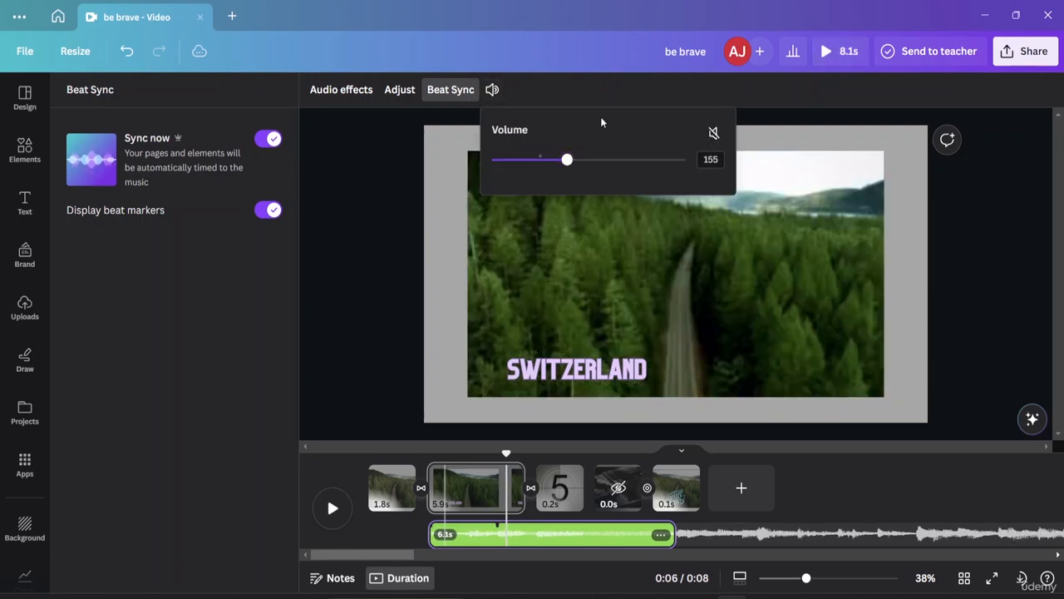
left_click(587, 89)
left_click(337, 511)
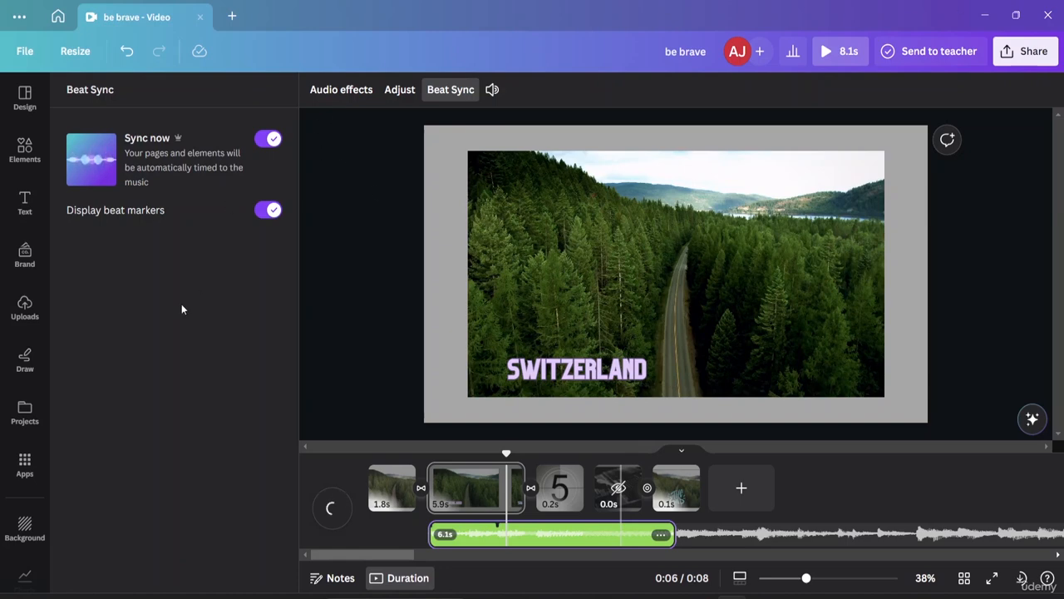
Step: Save the design and collapse the side panel to enlarge the editing area
left_click(25, 52)
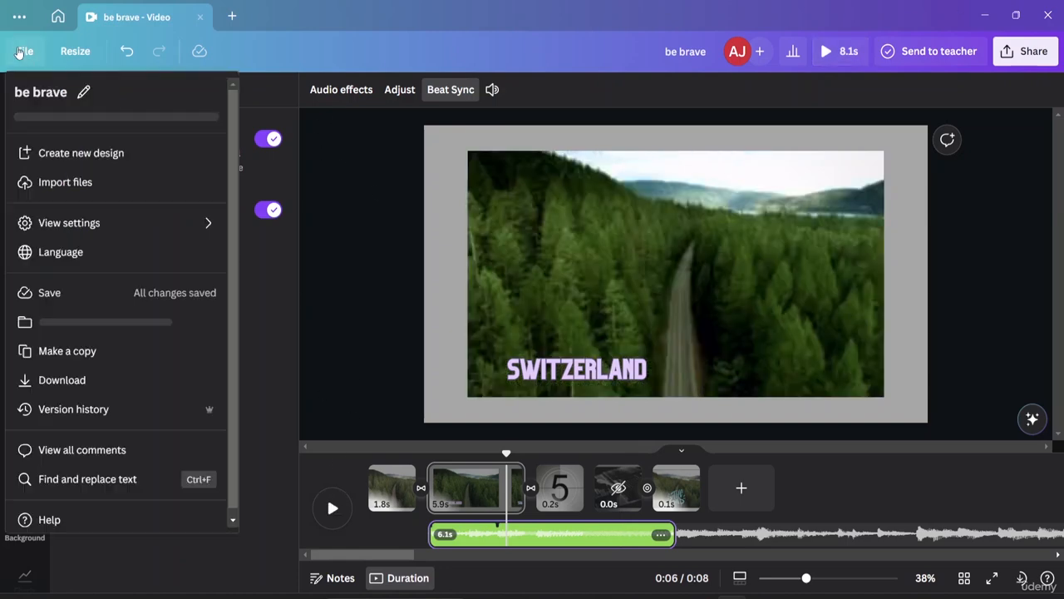
left_click(113, 307)
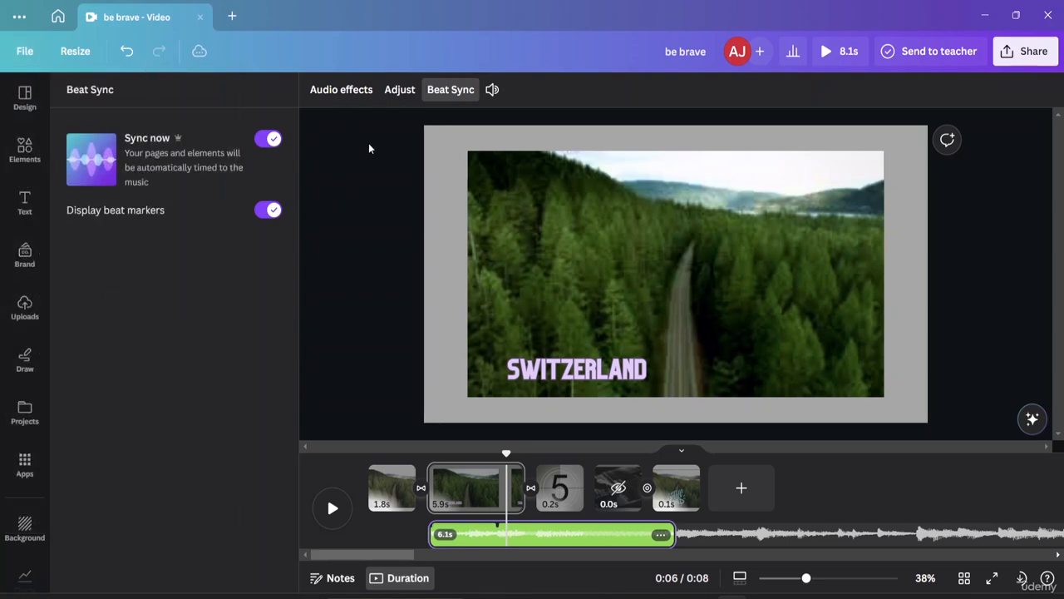
left_click(328, 156)
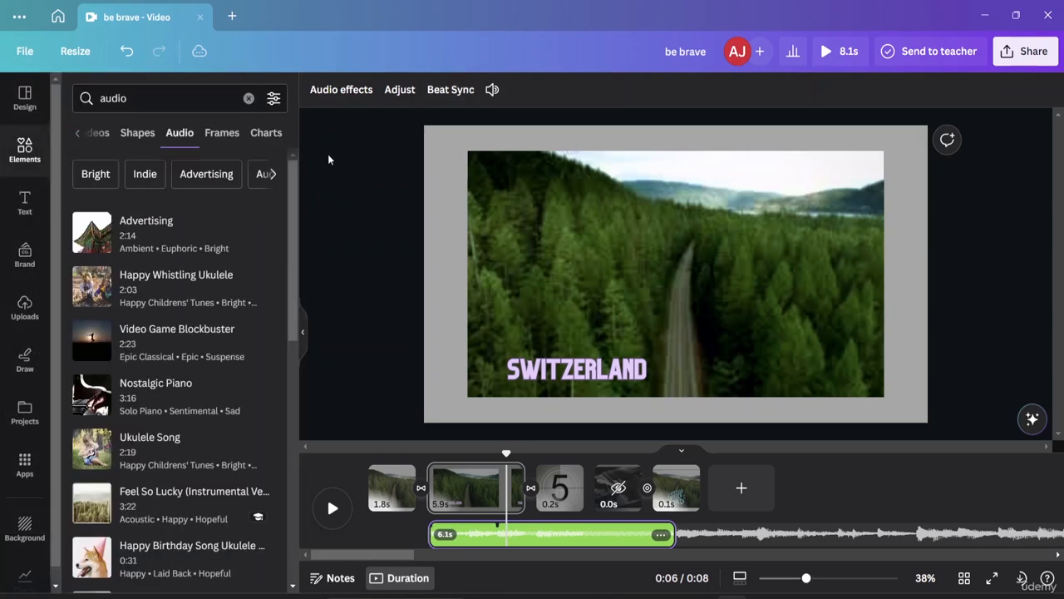
left_click(301, 334)
Step: Review the Save to folder options for the design, close them without choosing a folder and deselect the audio
left_click(29, 57)
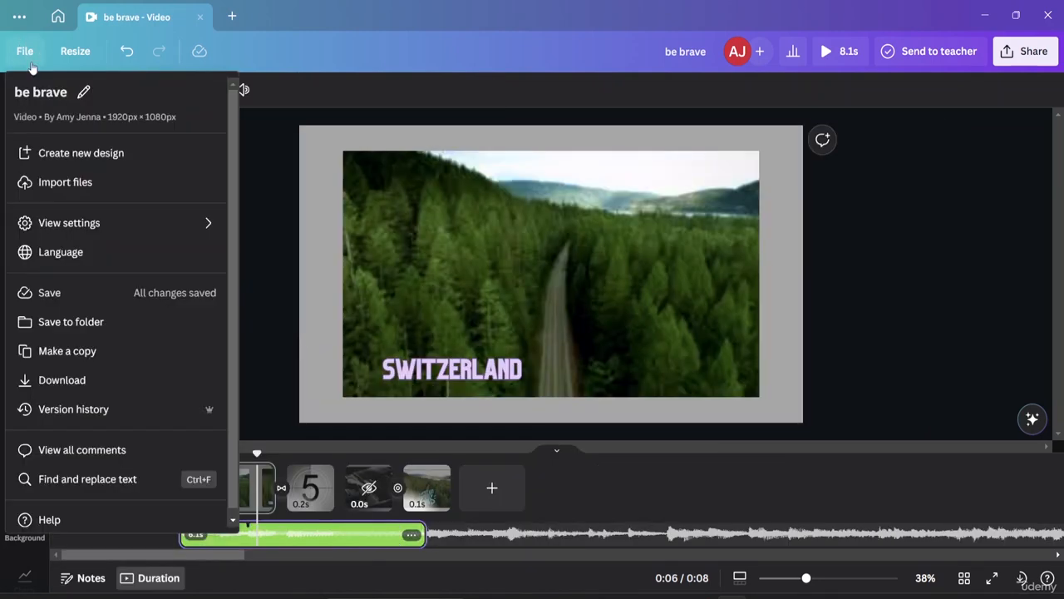
left_click(88, 321)
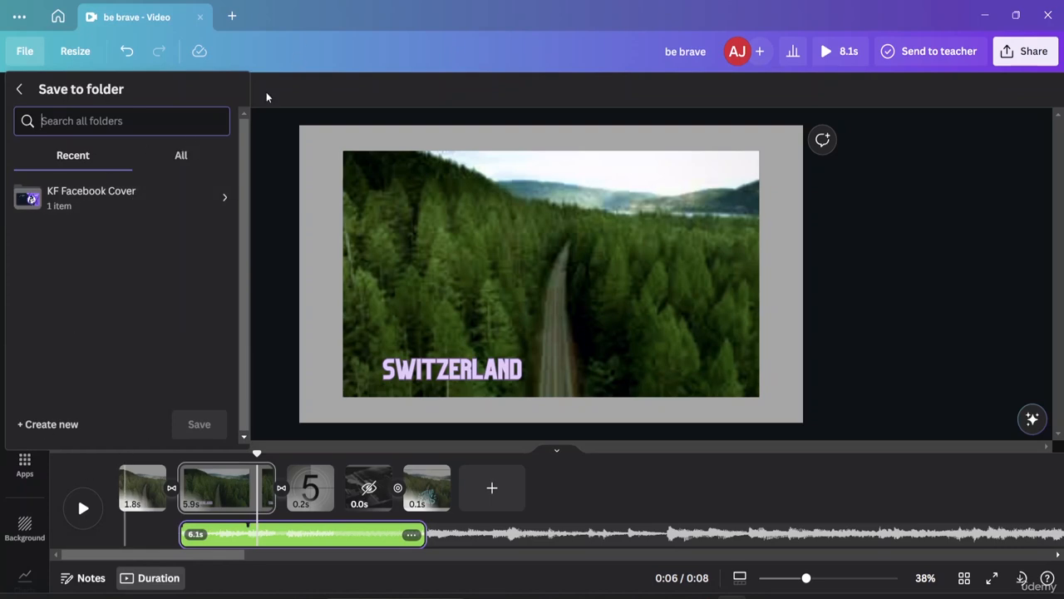
left_click(261, 130)
left_click(288, 142)
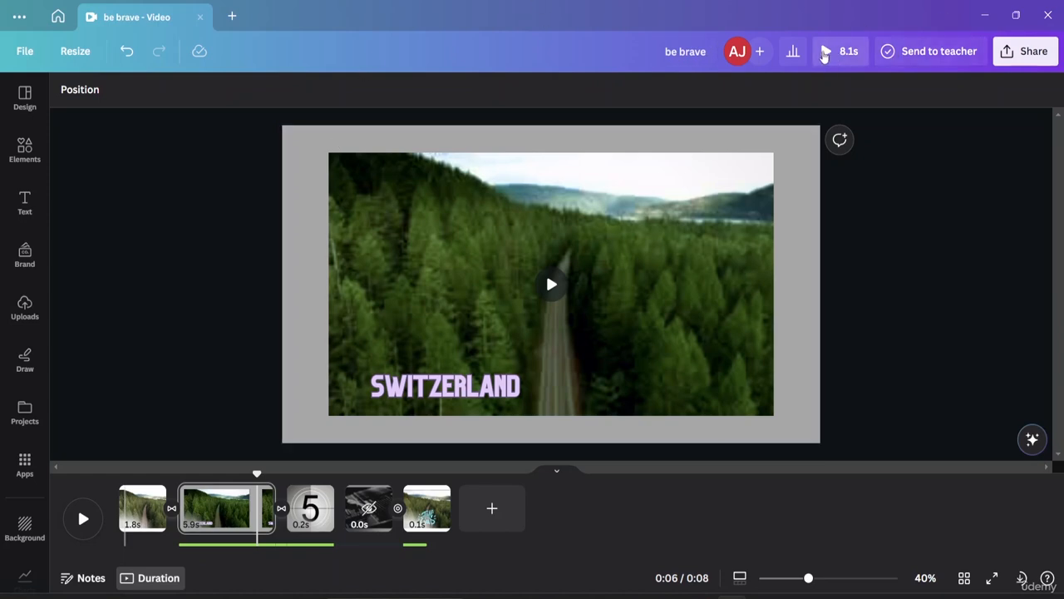
Step: Preview the video full screen, select the "The End" page, and preview the video once more before returning to the editor
left_click(823, 53)
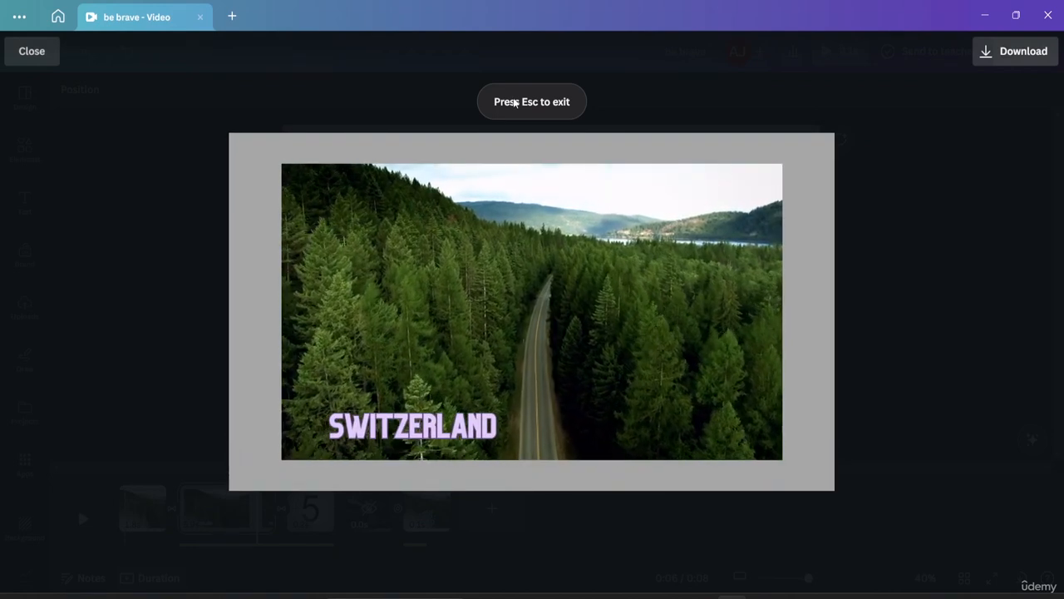
left_click(30, 54)
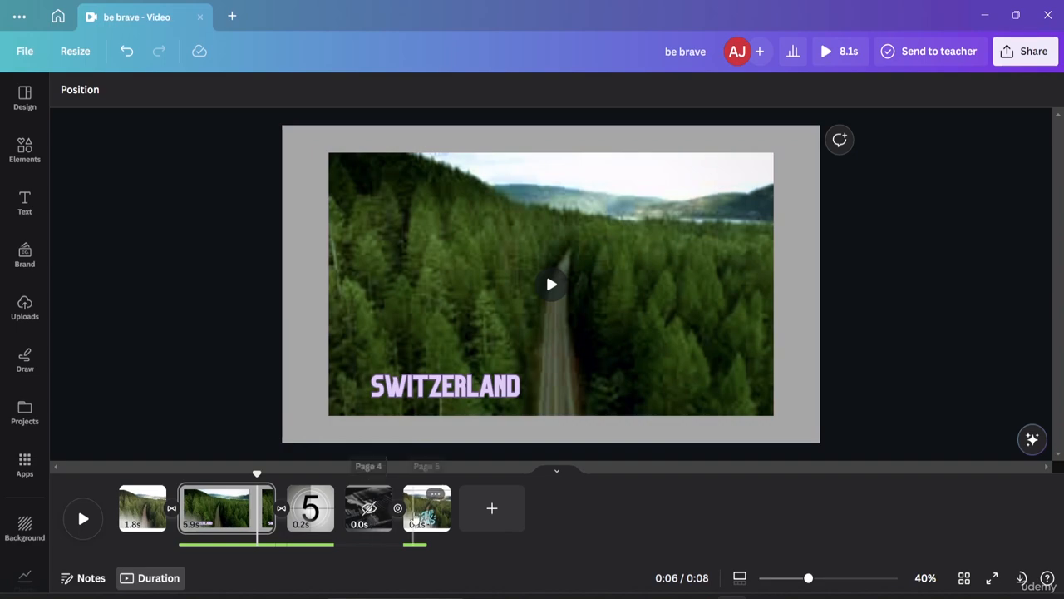
left_click(424, 508)
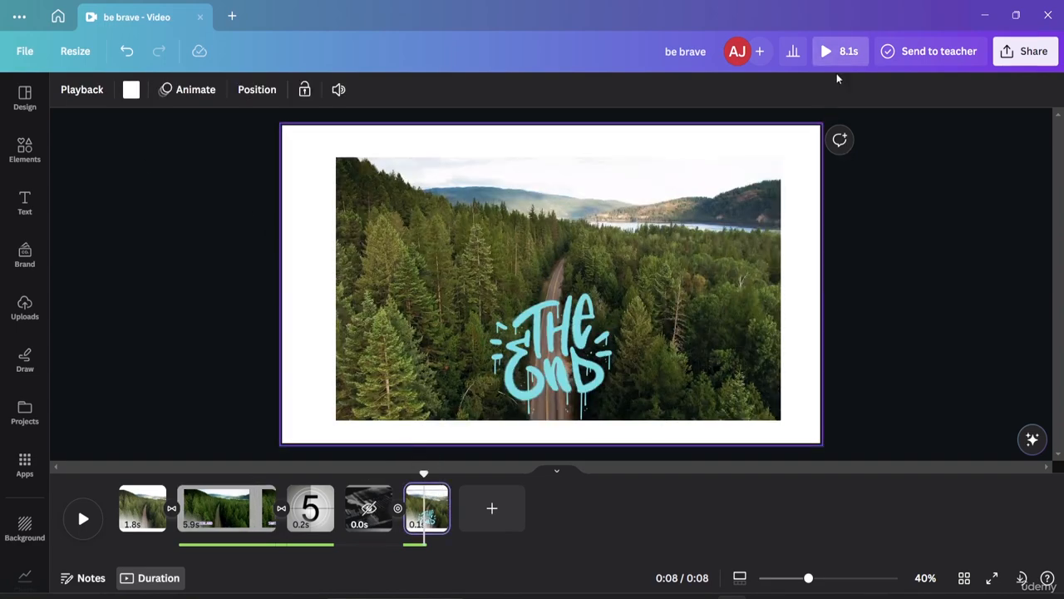
left_click(827, 50)
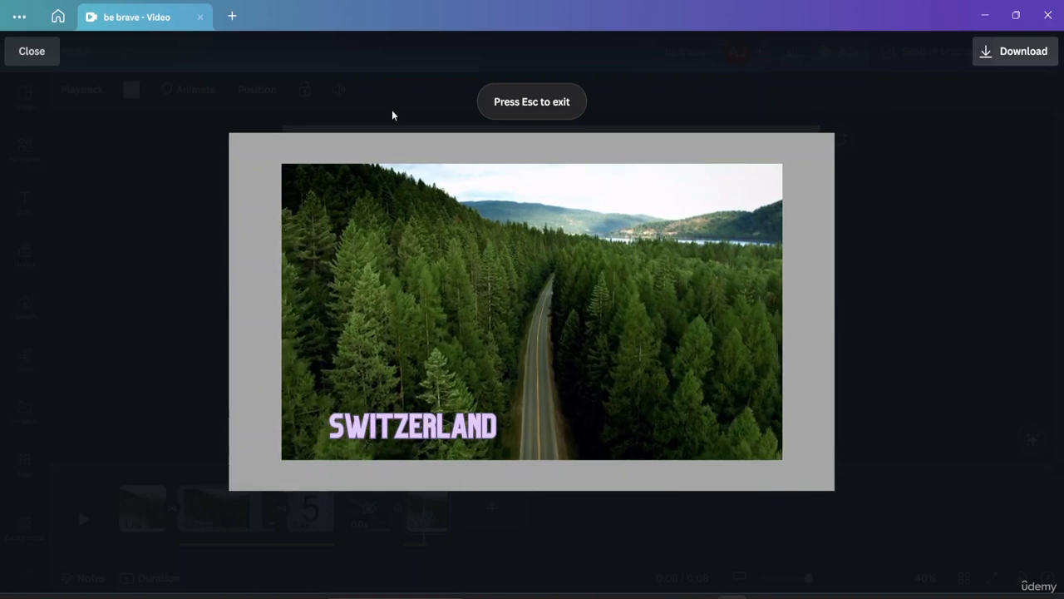
left_click(51, 55)
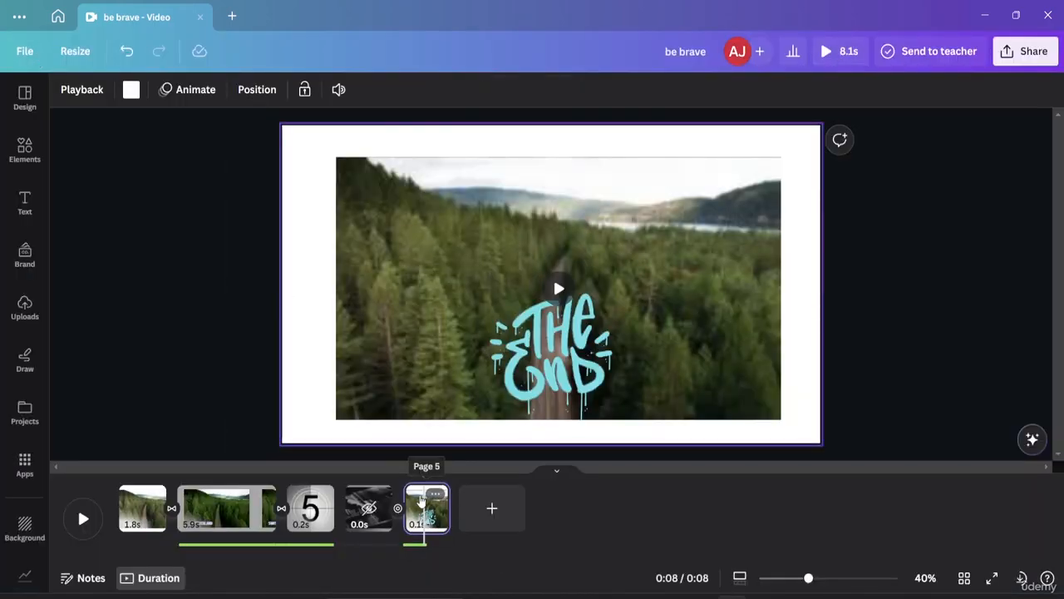
Step: Check the page options of the "The End" page and close them without applying any
left_click(436, 494)
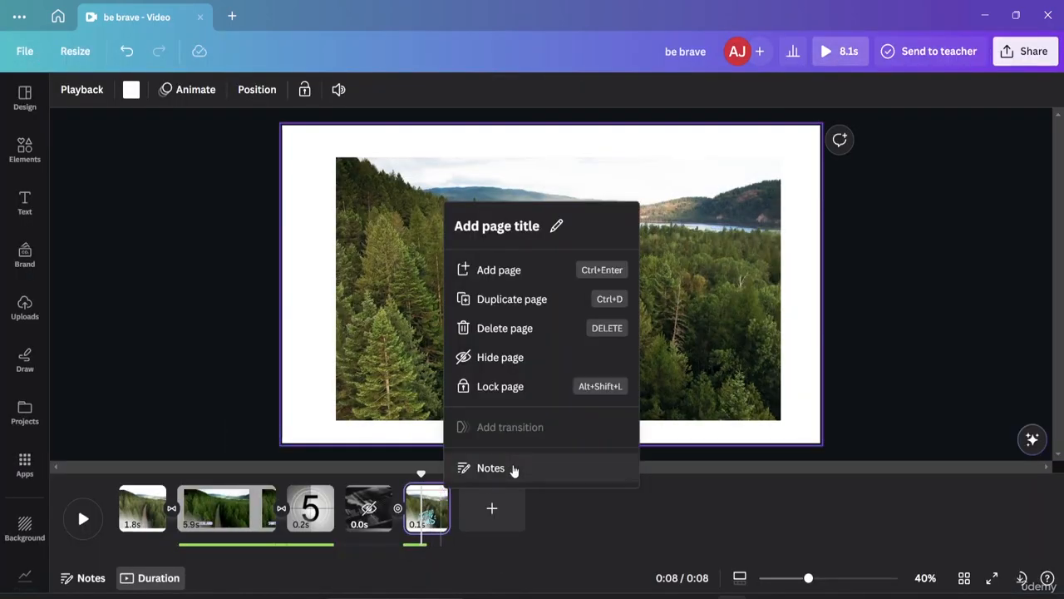
left_click(905, 263)
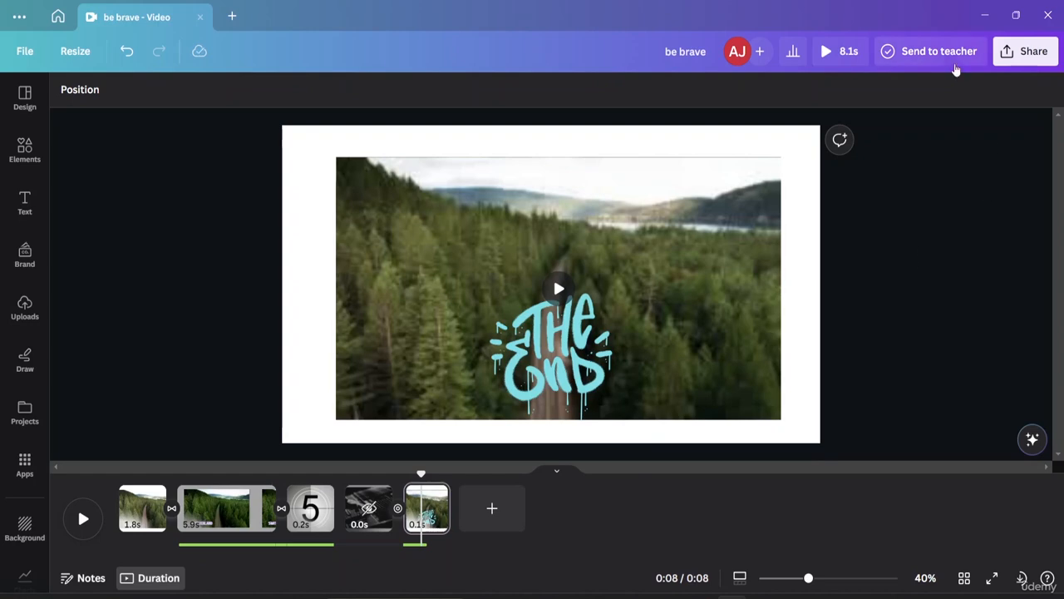